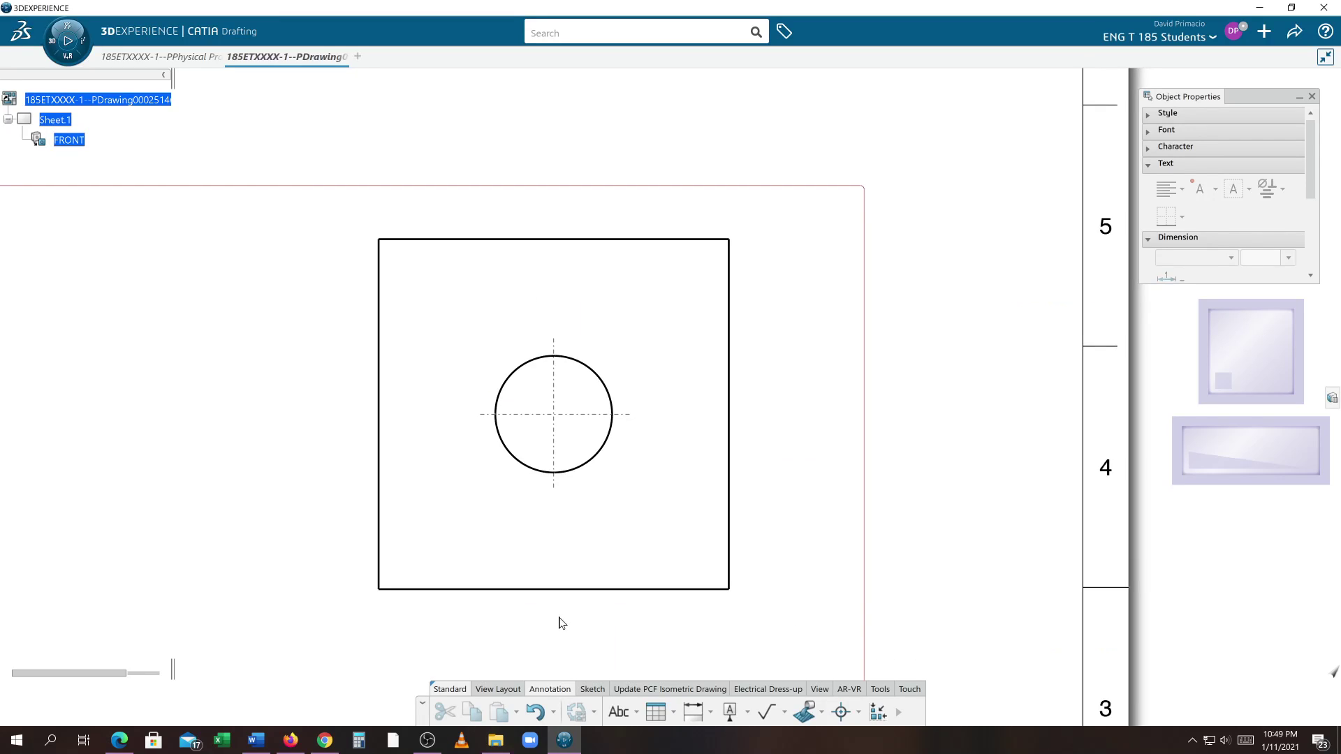
- Place a .25 dimension above the square's top edge and open its context menu
{"action": "middle_click_drag", "start_coordinate": [560, 623], "coordinate": [605, 587]}
{"action": "scroll", "coordinate": [607, 588], "scroll_direction": "up", "scroll_amount": 1}
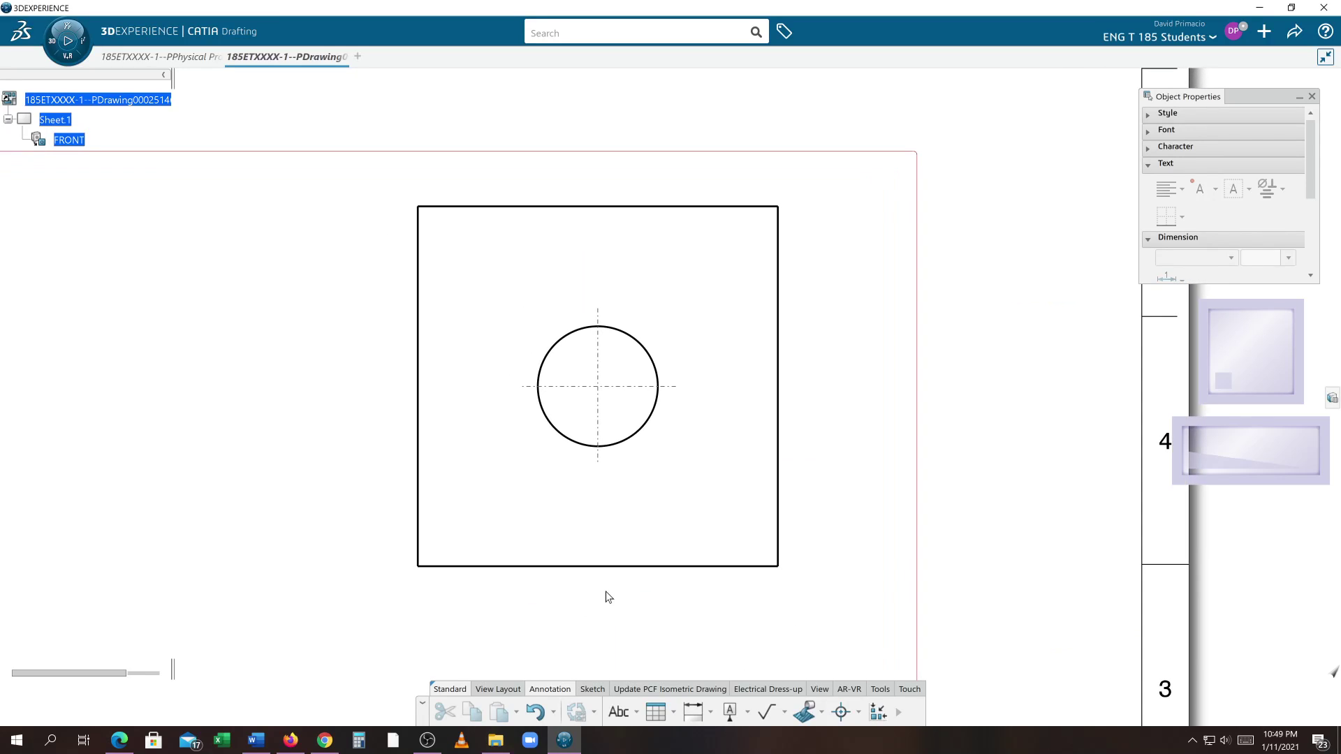
{"action": "middle_click_drag", "start_coordinate": [606, 597], "coordinate": [655, 607]}
{"action": "left_click", "coordinate": [689, 711]}
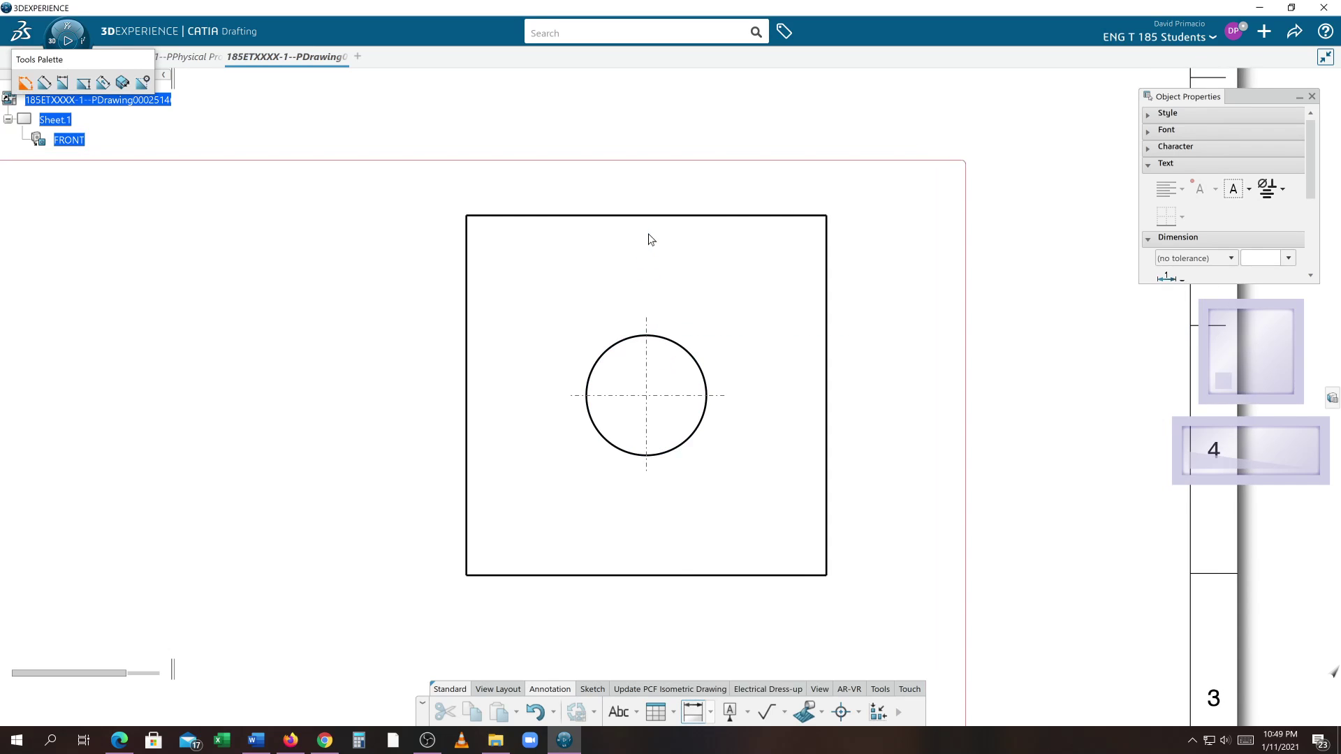
{"action": "left_click", "coordinate": [660, 217]}
{"action": "left_click", "coordinate": [635, 198]}
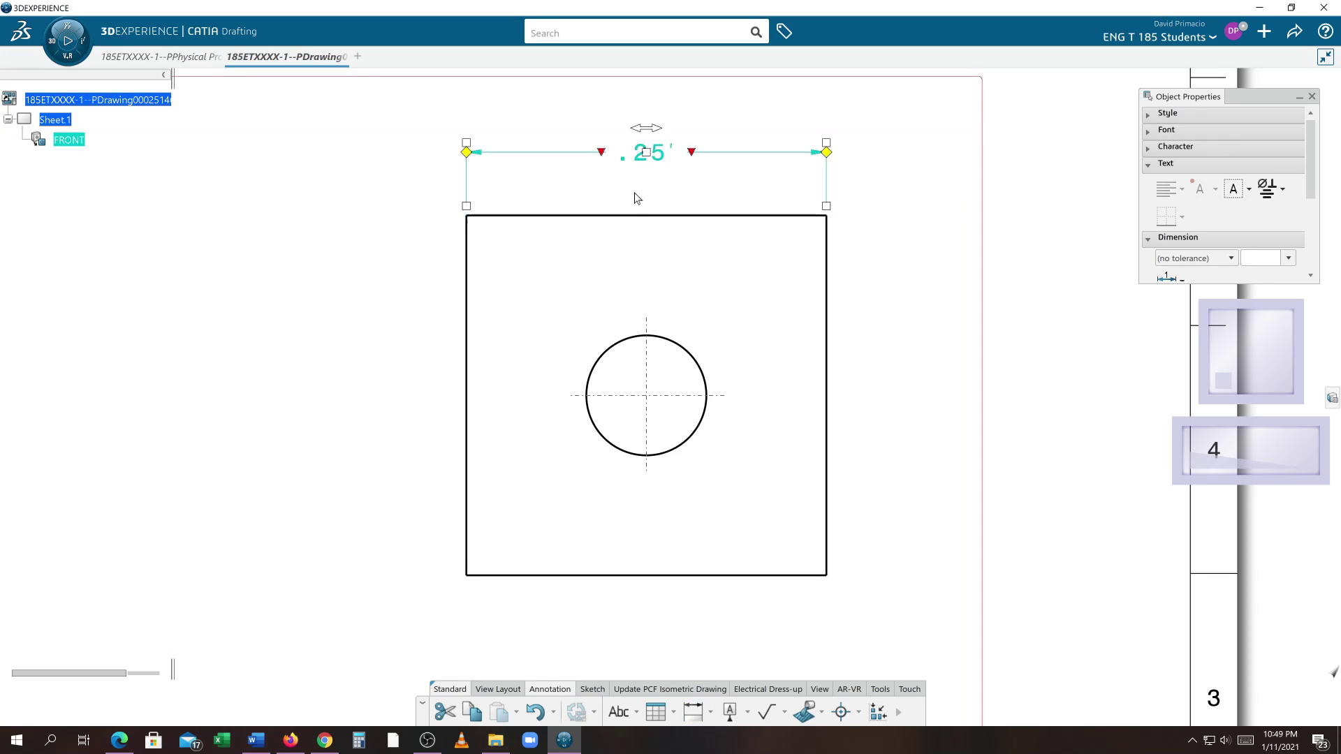
{"action": "right_click", "coordinate": [661, 155]}
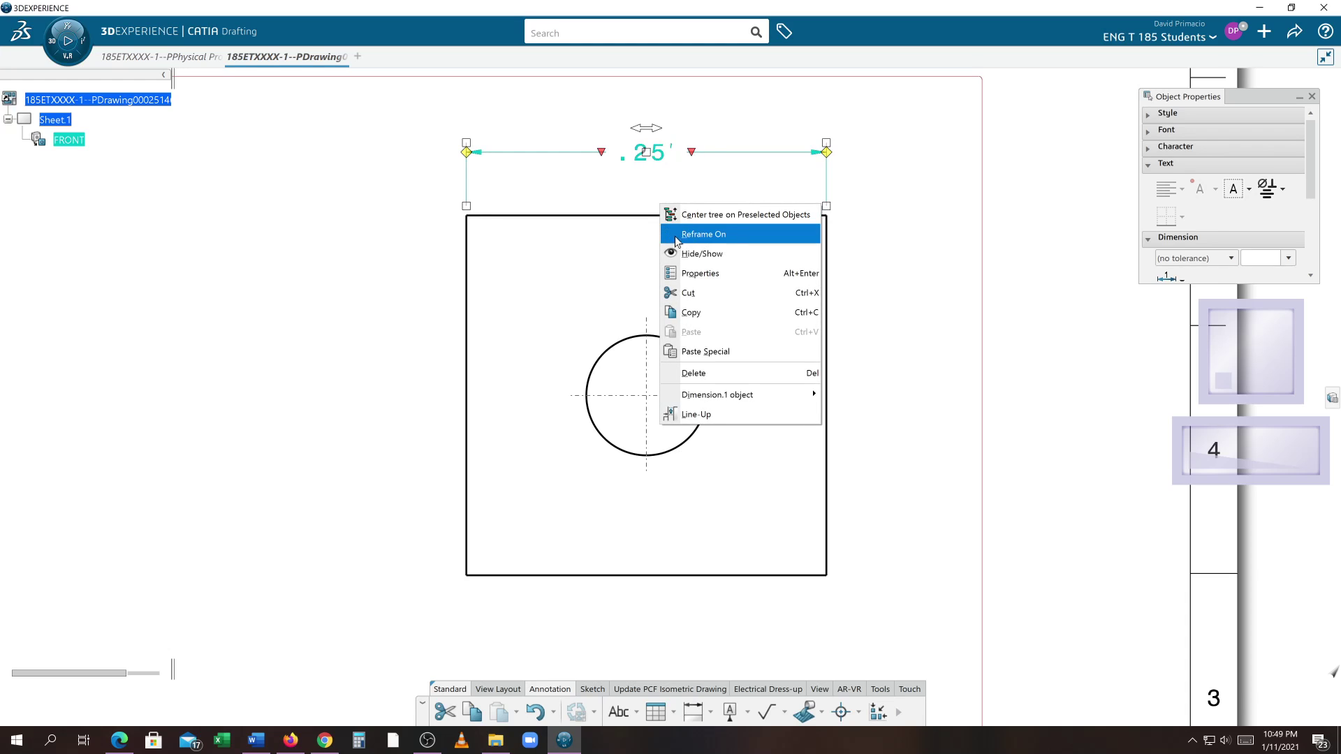
- In the dimension's Properties, set the Value description to NUM.DINC so it reads 3.00
{"action": "left_click", "coordinate": [679, 278]}
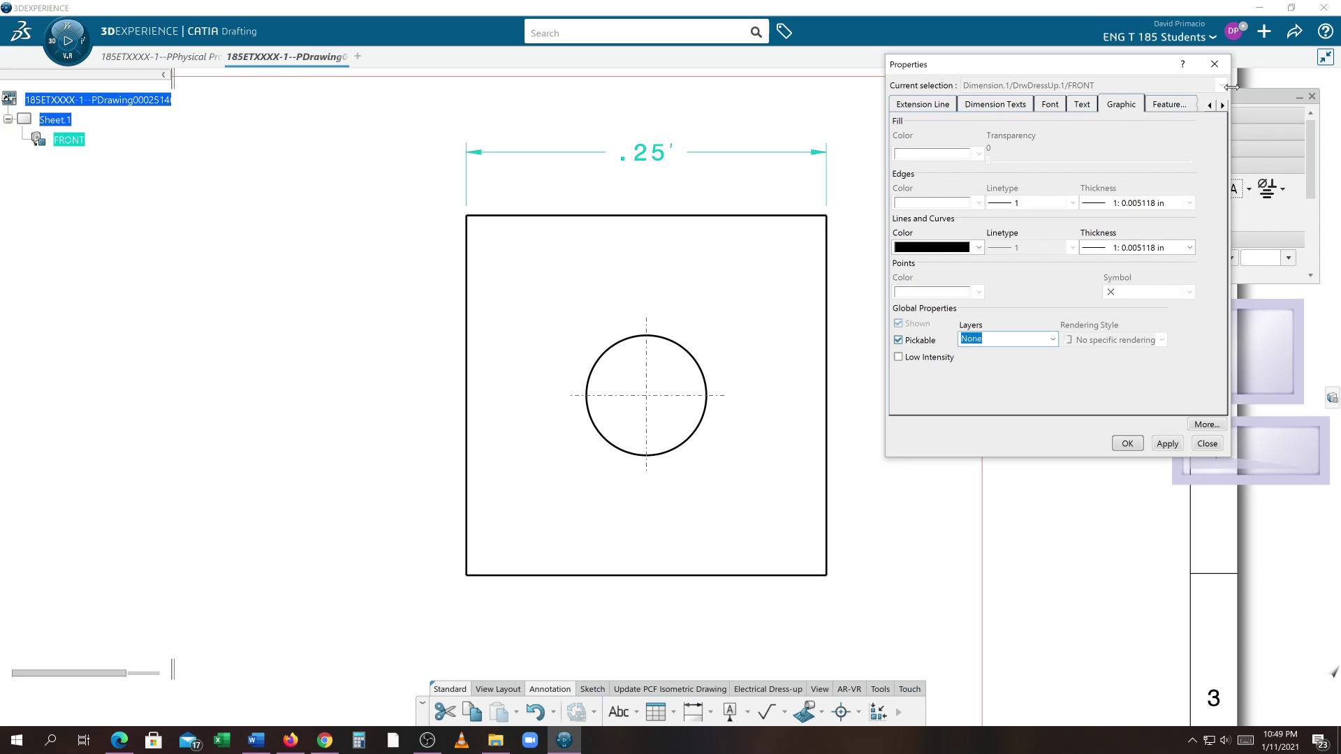
{"action": "left_click", "coordinate": [1209, 105]}
{"action": "left_click", "coordinate": [1208, 105]}
{"action": "left_click", "coordinate": [1209, 105]}
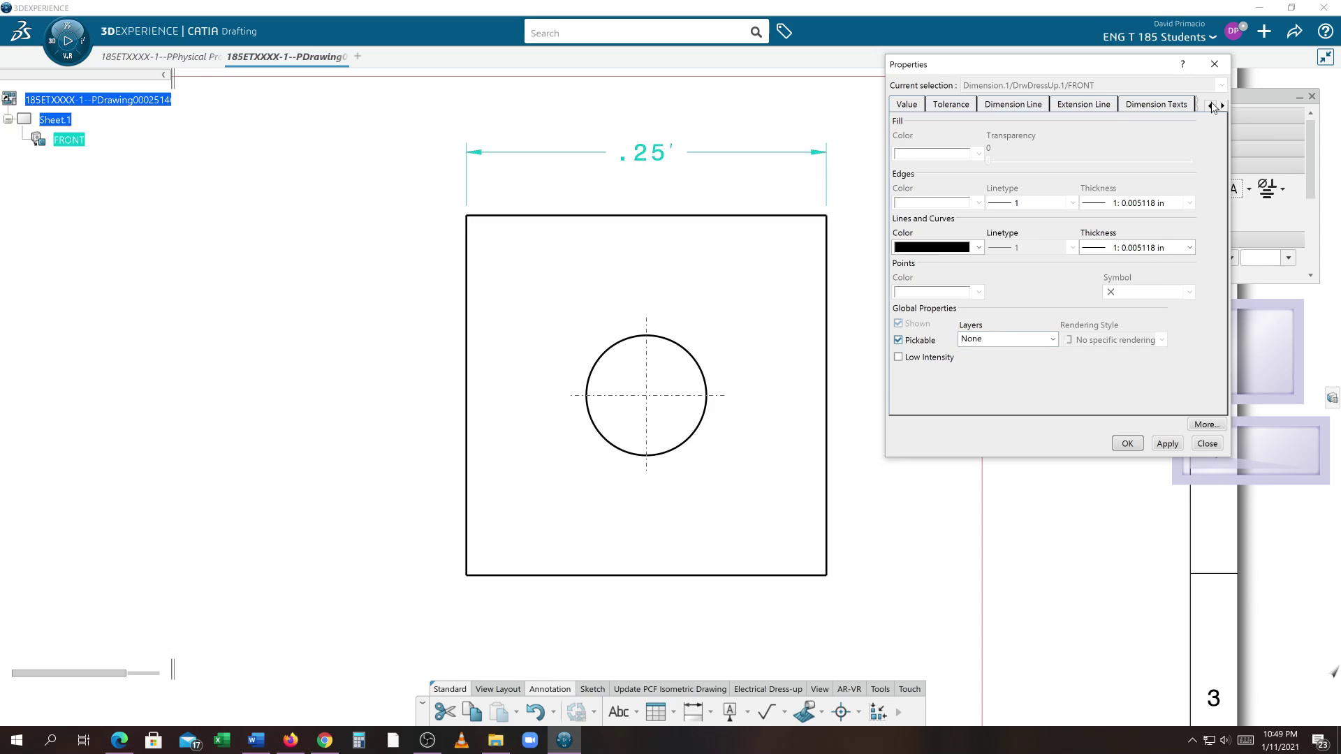
{"action": "left_click", "coordinate": [908, 105]}
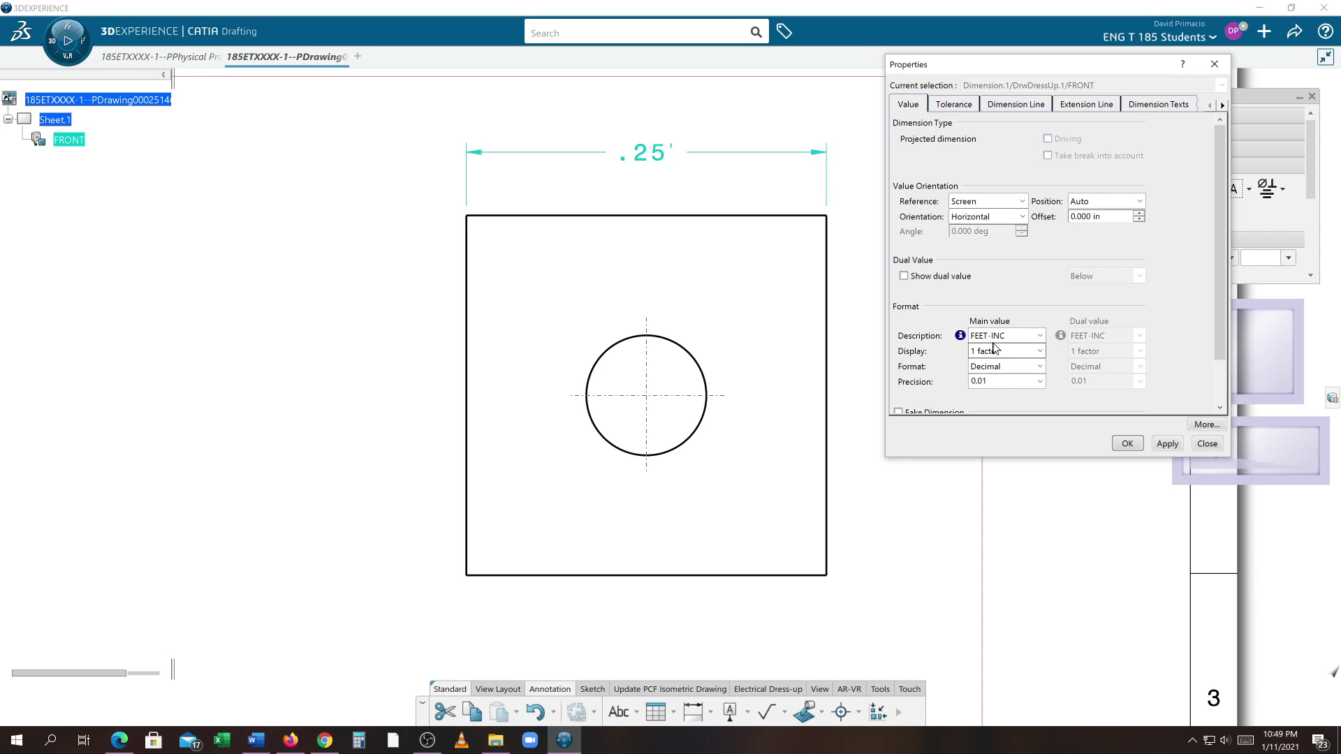
{"action": "left_click", "coordinate": [997, 338]}
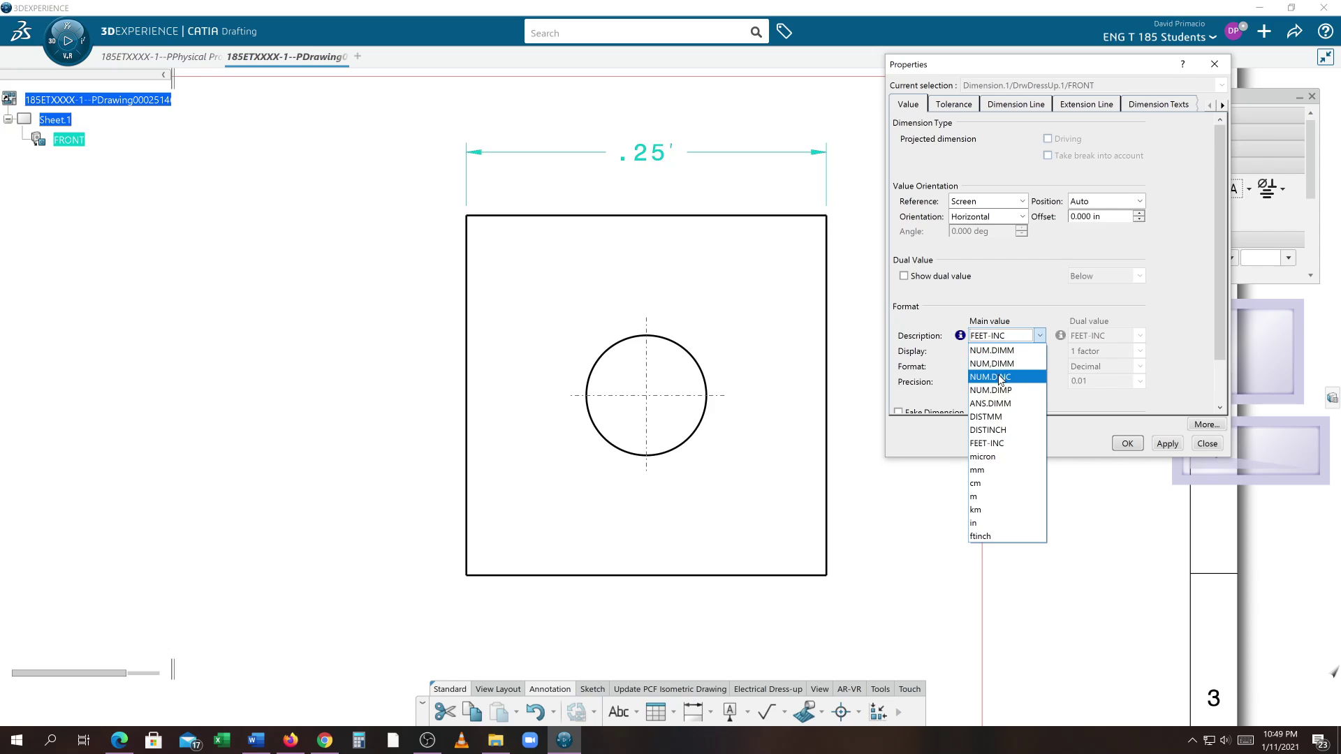
{"action": "left_click", "coordinate": [997, 376]}
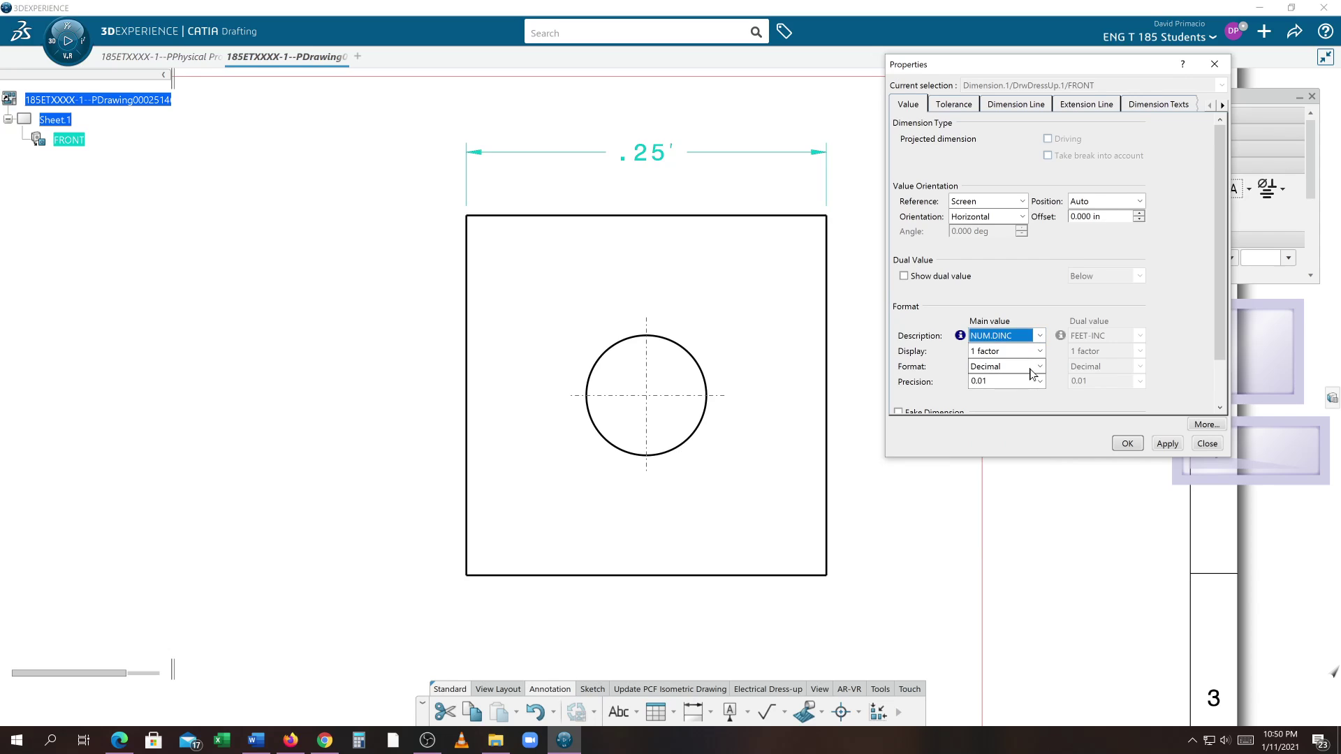
{"action": "left_click", "coordinate": [1158, 447]}
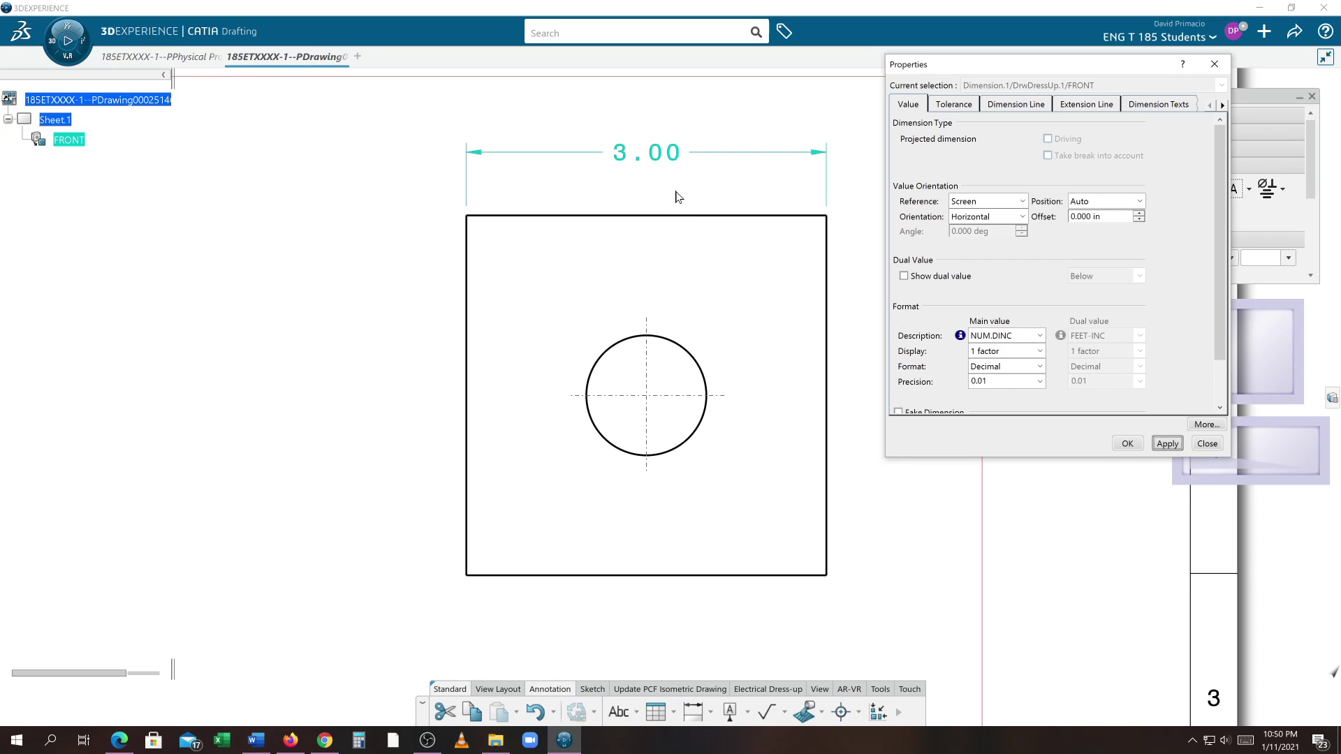
- Set the dimension's precision to 0.0001 and apply it, giving 3.0000
{"action": "left_click", "coordinate": [1039, 381]}
{"action": "left_click", "coordinate": [991, 447]}
{"action": "left_click", "coordinate": [1168, 444]}
{"action": "left_click", "coordinate": [714, 208]}
- Apply an INC_NUM2 tolerance with upper value .010, showing +.0100/-.0000
{"action": "left_click", "coordinate": [952, 108]}
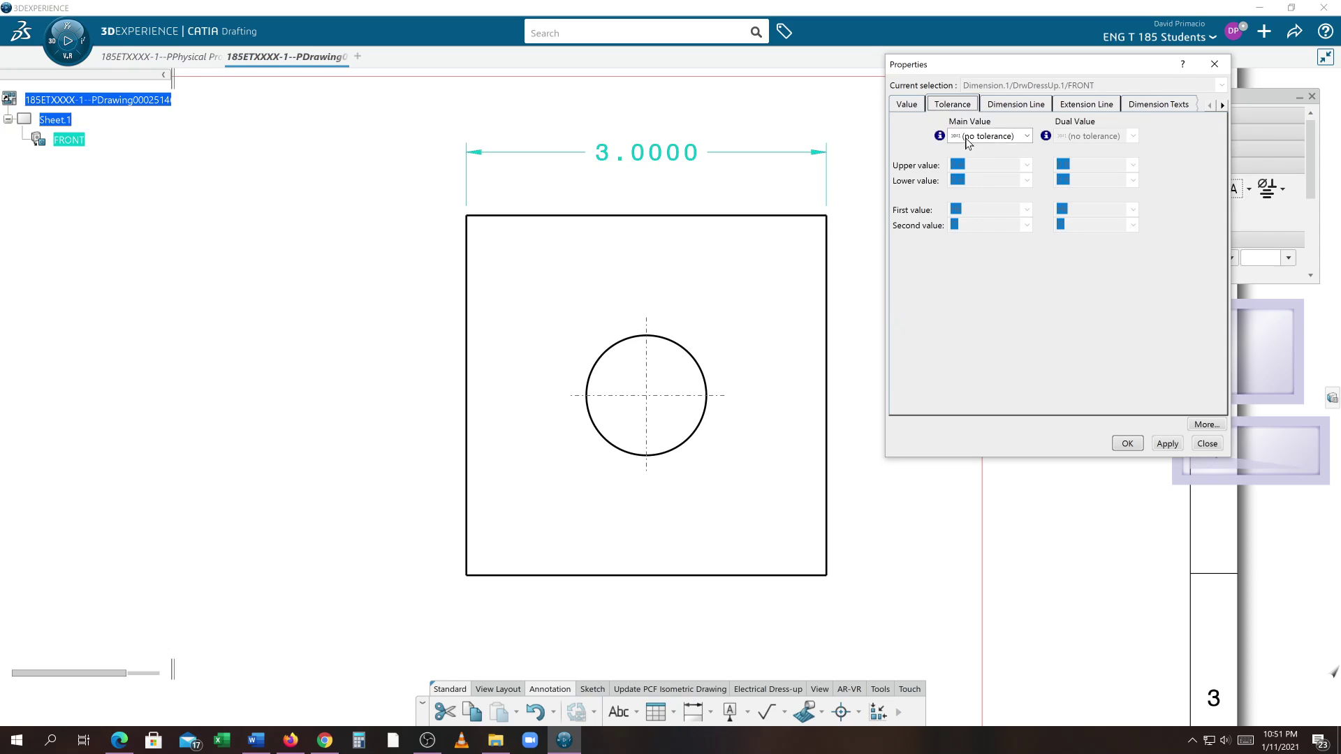
{"action": "left_click", "coordinate": [1026, 138]}
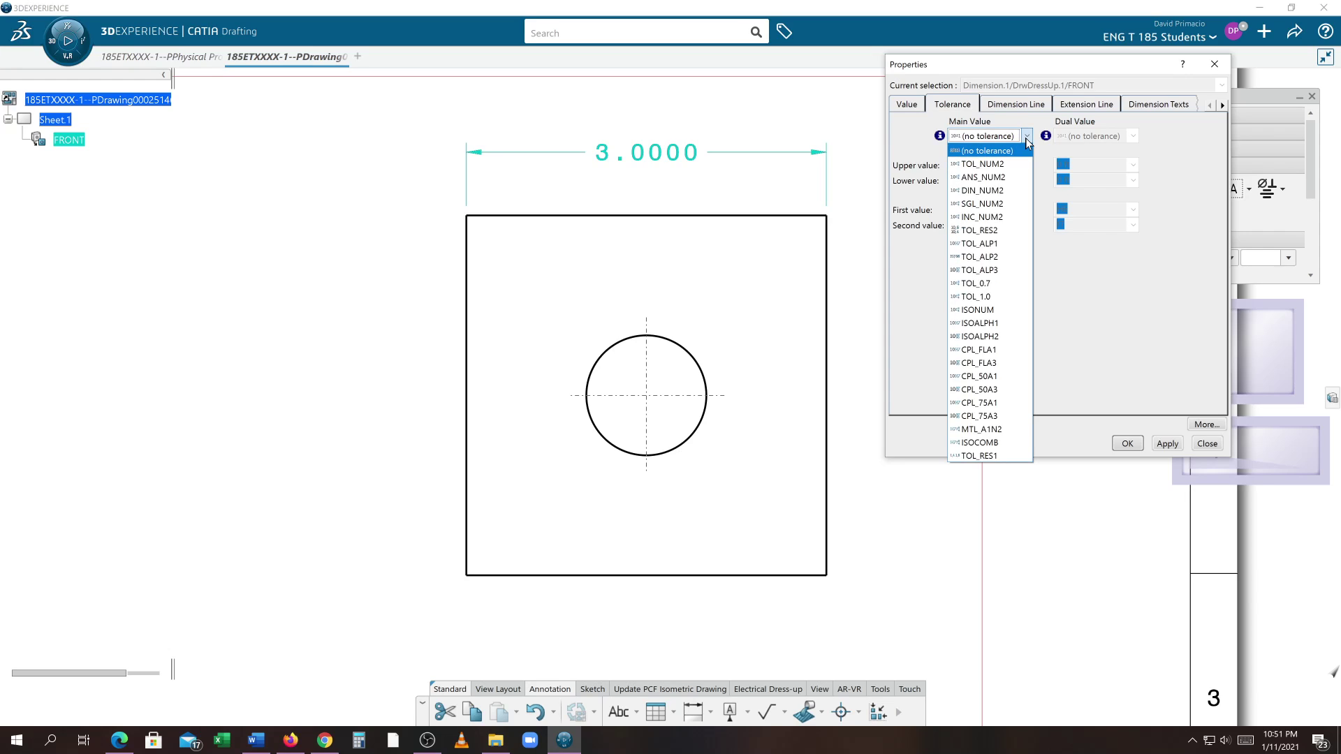
{"action": "left_click", "coordinate": [994, 222]}
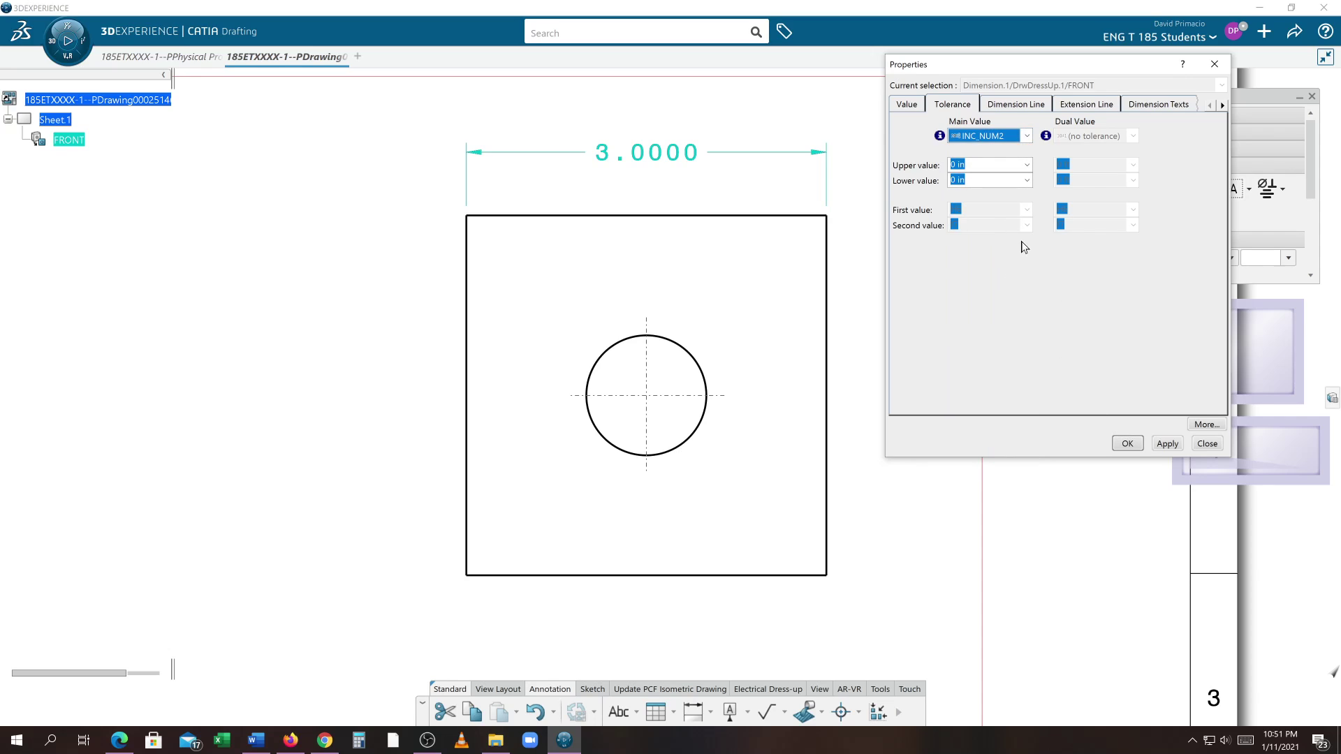
{"action": "left_click", "coordinate": [979, 179]}
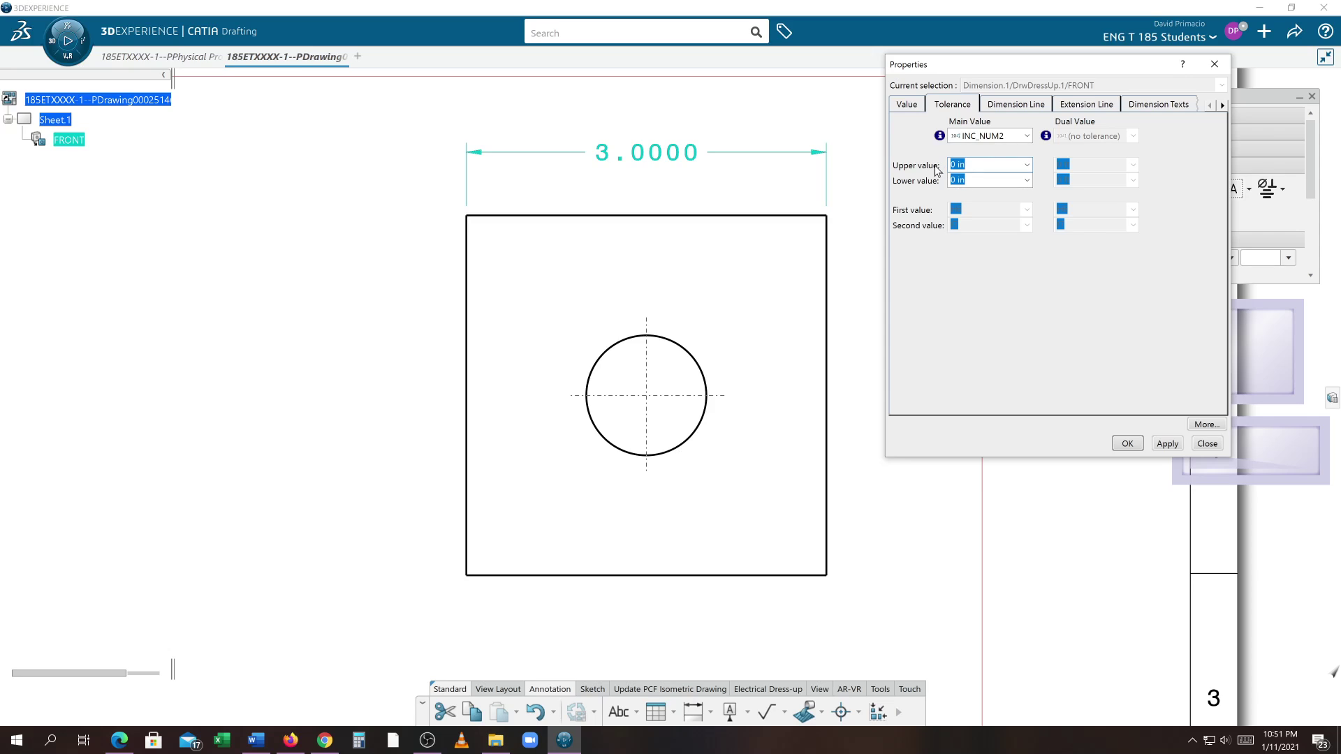
{"action": "type", "text": ".010"}
{"action": "left_click", "coordinate": [1167, 444]}
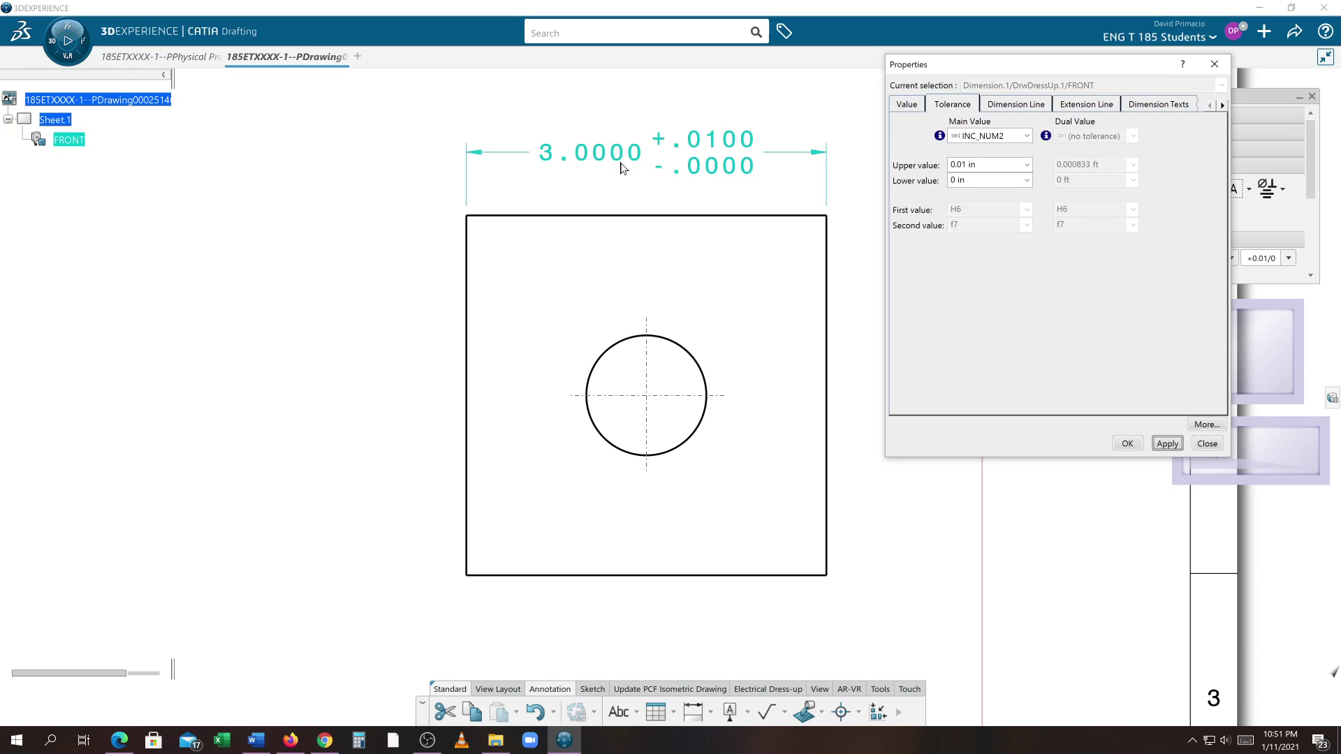
- Set the lower tolerance value to -0.01 in and apply it
{"action": "left_click", "coordinate": [971, 179]}
{"action": "type", "text": ".1"}
{"action": "key", "text": "BackSpace"}
{"action": "type", "text": "01"}
{"action": "key", "text": "Tab"}
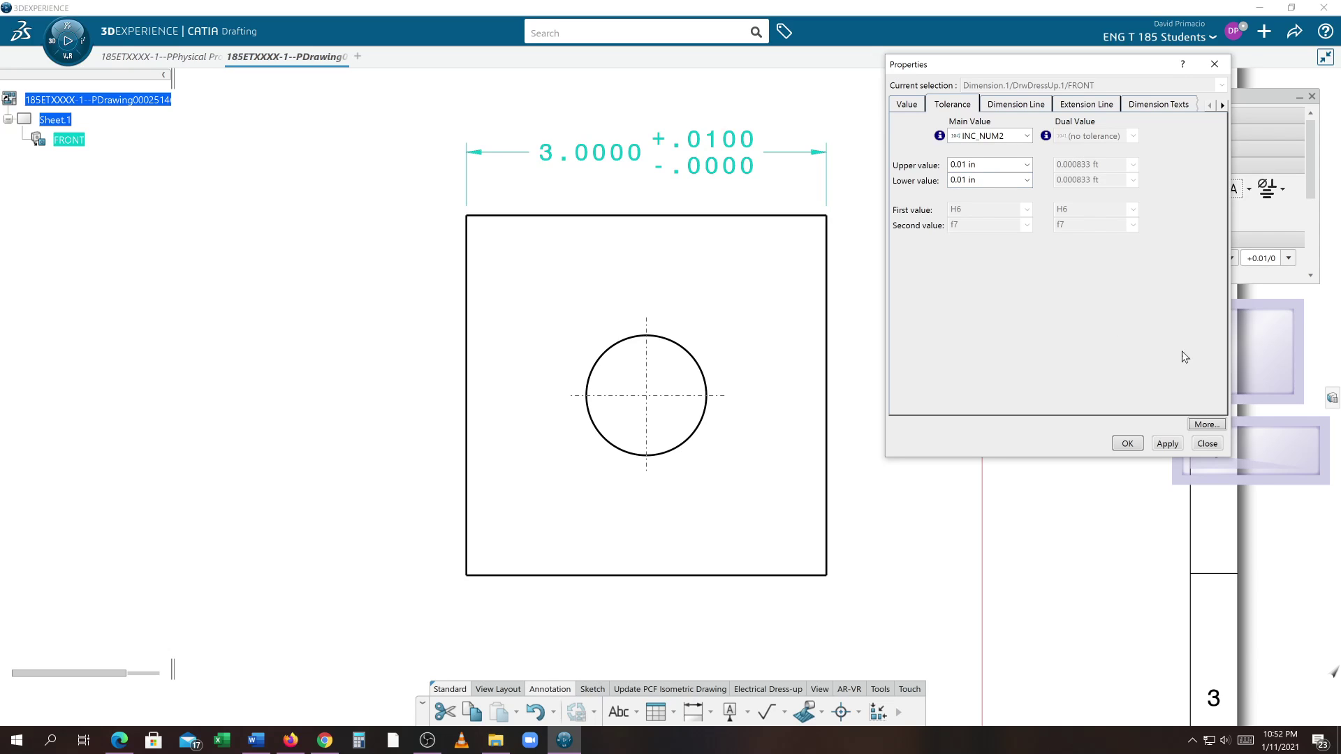
{"action": "left_click", "coordinate": [1167, 444]}
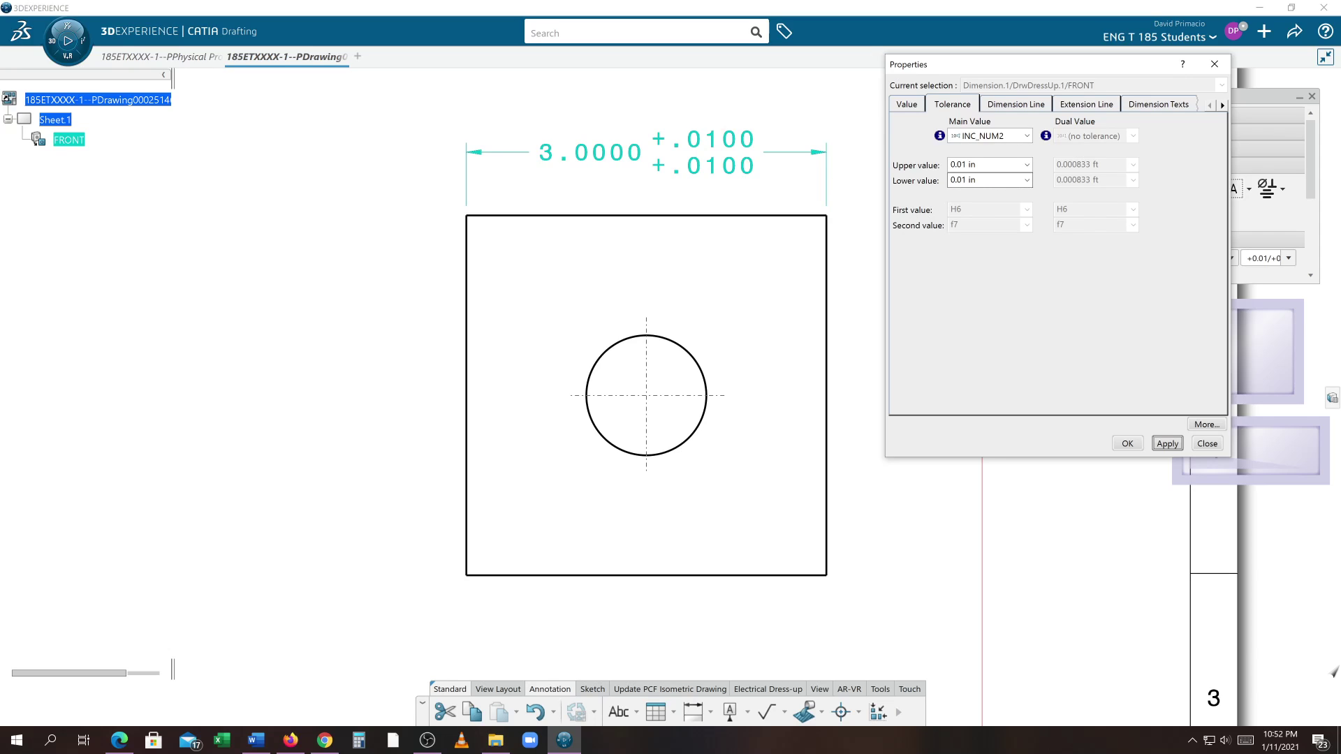
{"action": "left_click_drag", "start_coordinate": [981, 180], "coordinate": [927, 204]}
{"action": "type", "text": "-0.01 in"}
{"action": "left_click", "coordinate": [1166, 444]}
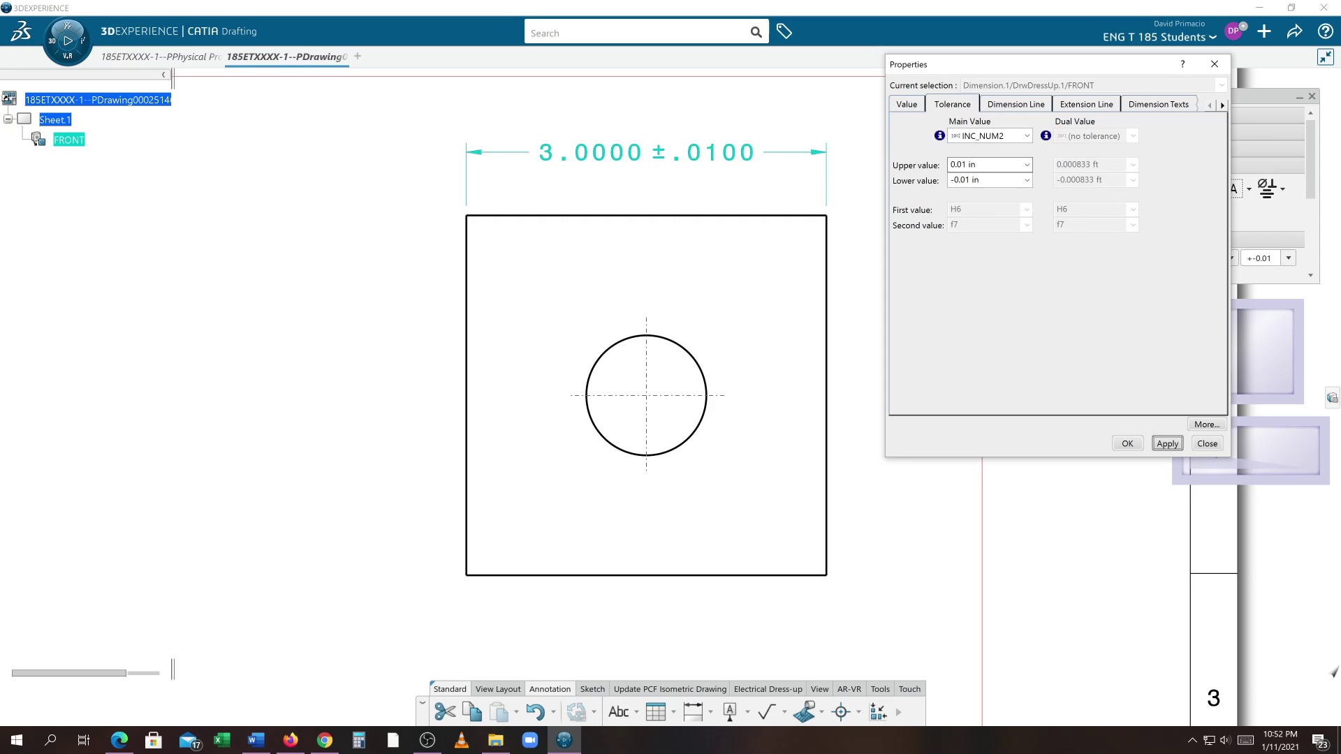
- Set the upper tolerance value to .03, giving +.0300/-.0100
{"action": "left_click", "coordinate": [985, 164]}
{"action": "left_click_drag", "start_coordinate": [956, 164], "coordinate": [967, 164]}
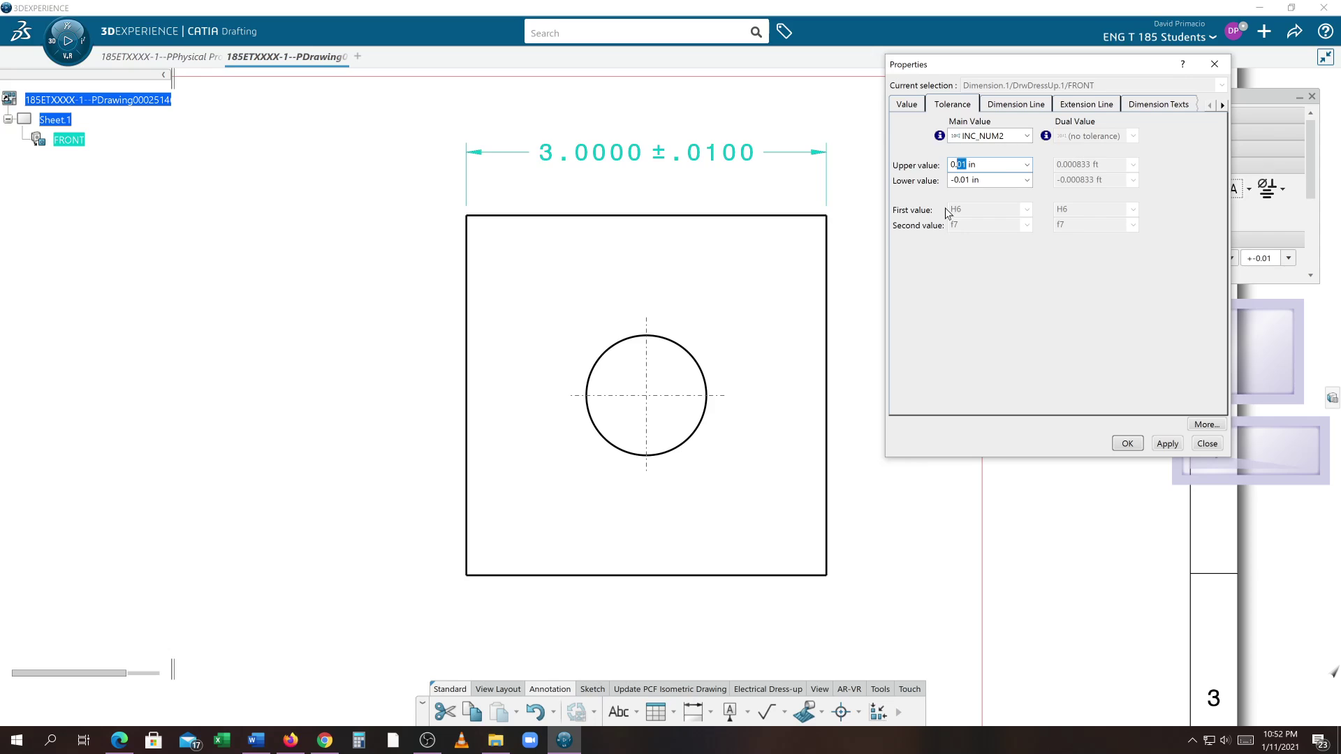
{"action": "type", "text": "3"}
{"action": "key", "text": "Tab"}
{"action": "left_click", "coordinate": [1176, 449]}
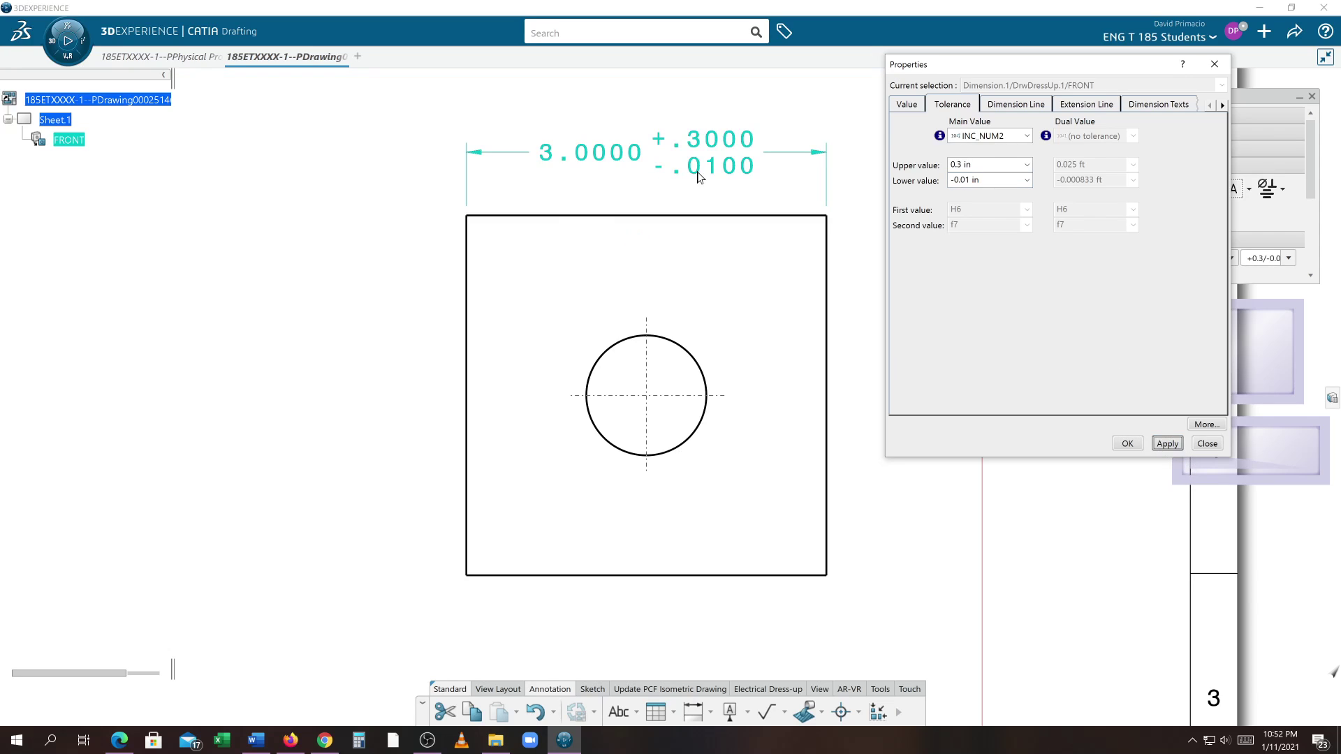
{"action": "left_click_drag", "start_coordinate": [976, 165], "coordinate": [881, 167]}
{"action": "type", "text": ".03"}
{"action": "left_click", "coordinate": [1166, 443]}
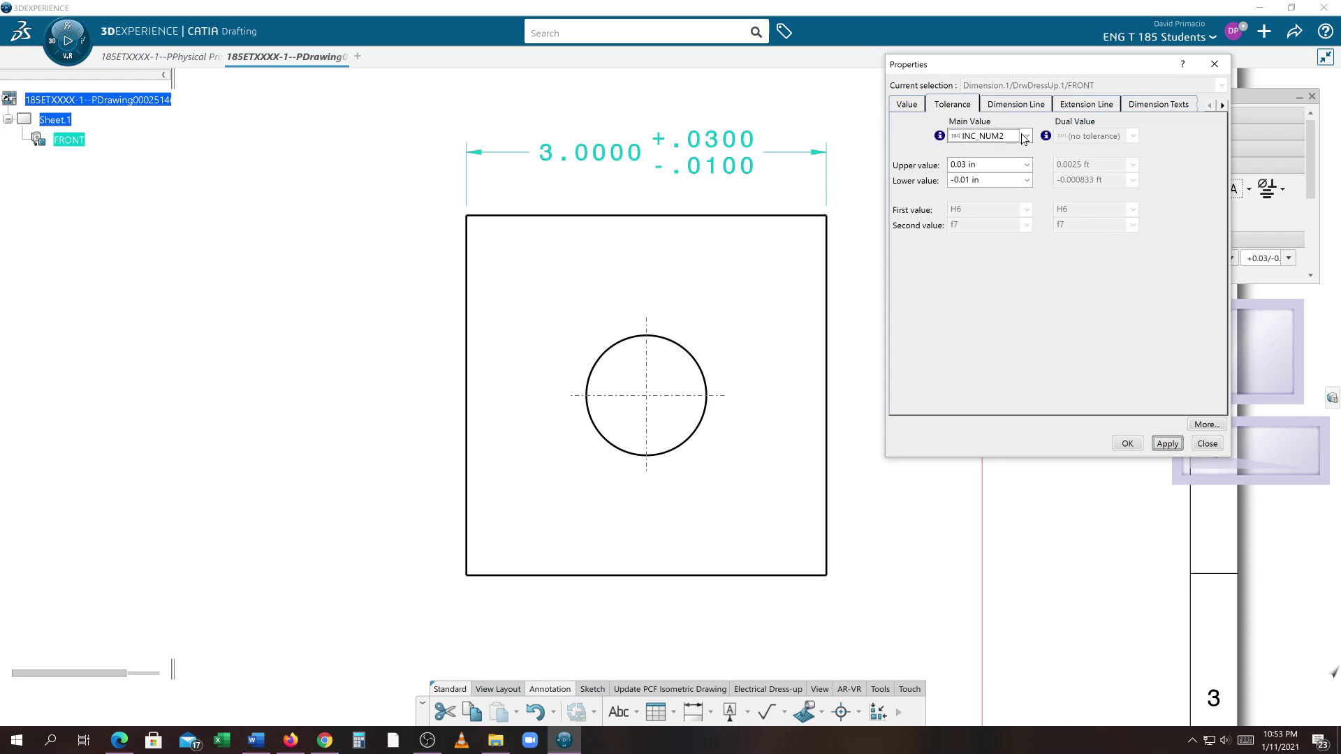
- Remove the tolerance, then reapply the INC_NUM2 tolerance type to the 3.0000 dimension
{"action": "left_click", "coordinate": [1006, 136]}
{"action": "left_click", "coordinate": [1006, 148]}
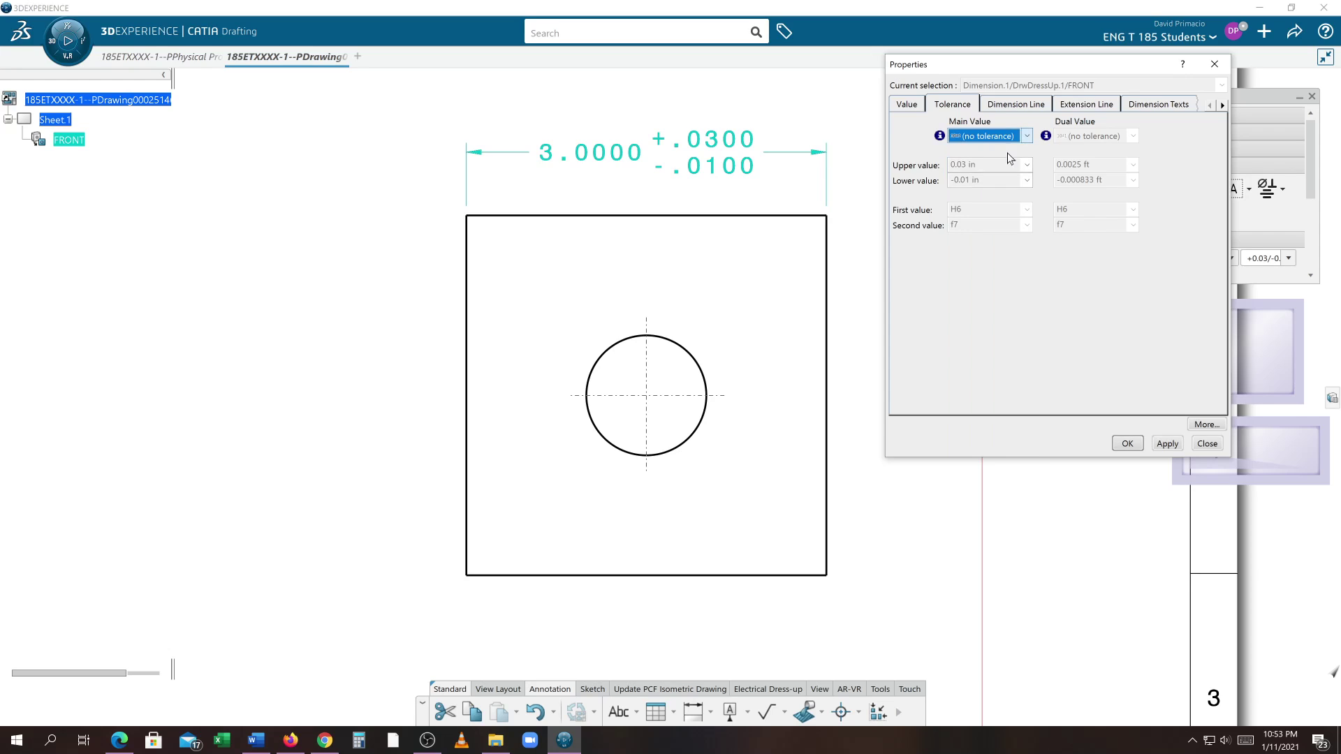
{"action": "left_click", "coordinate": [1167, 443]}
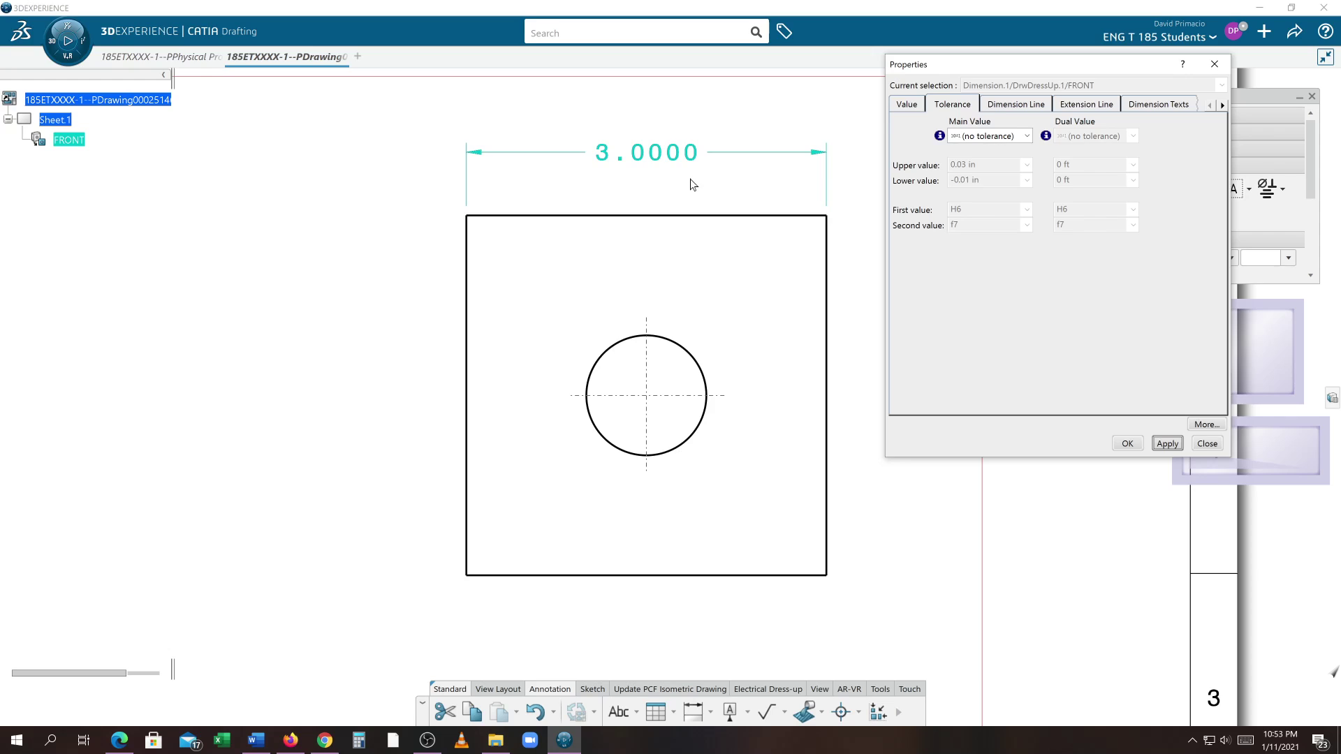
{"action": "left_click", "coordinate": [1025, 137]}
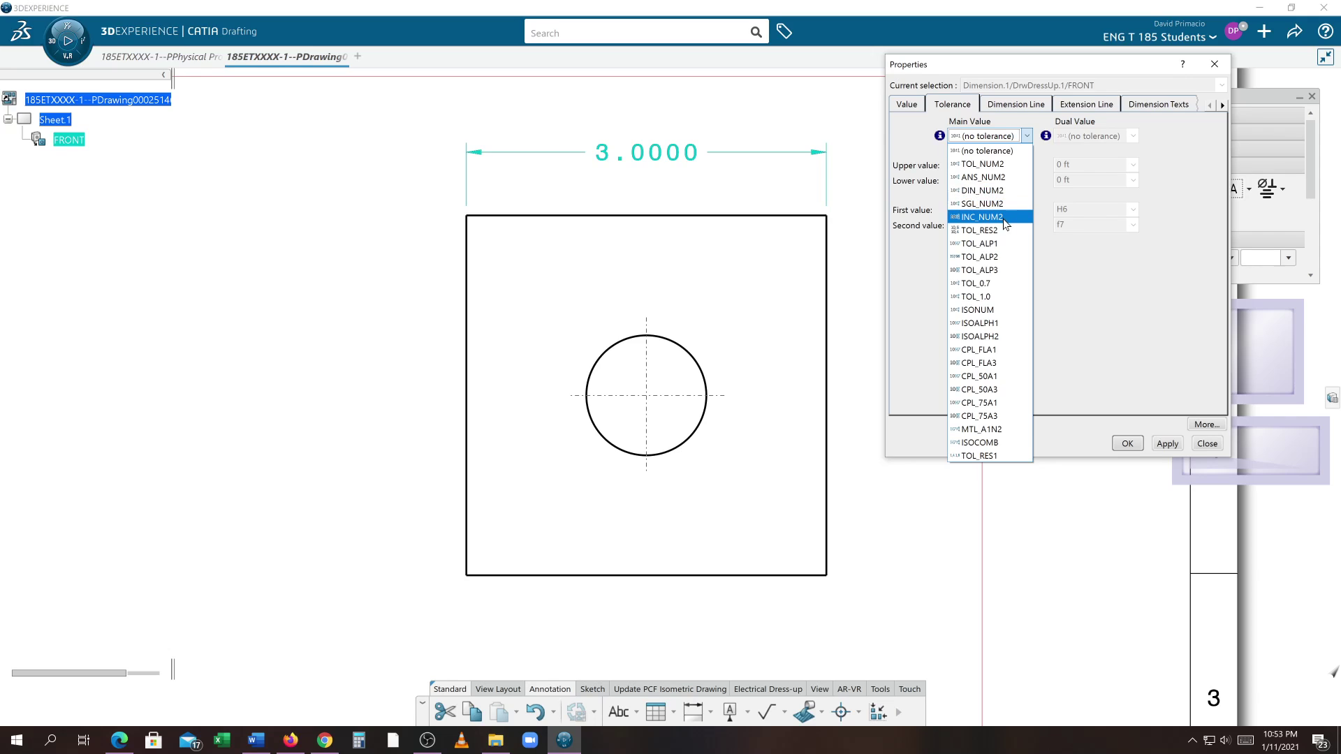
{"action": "left_click", "coordinate": [1005, 218]}
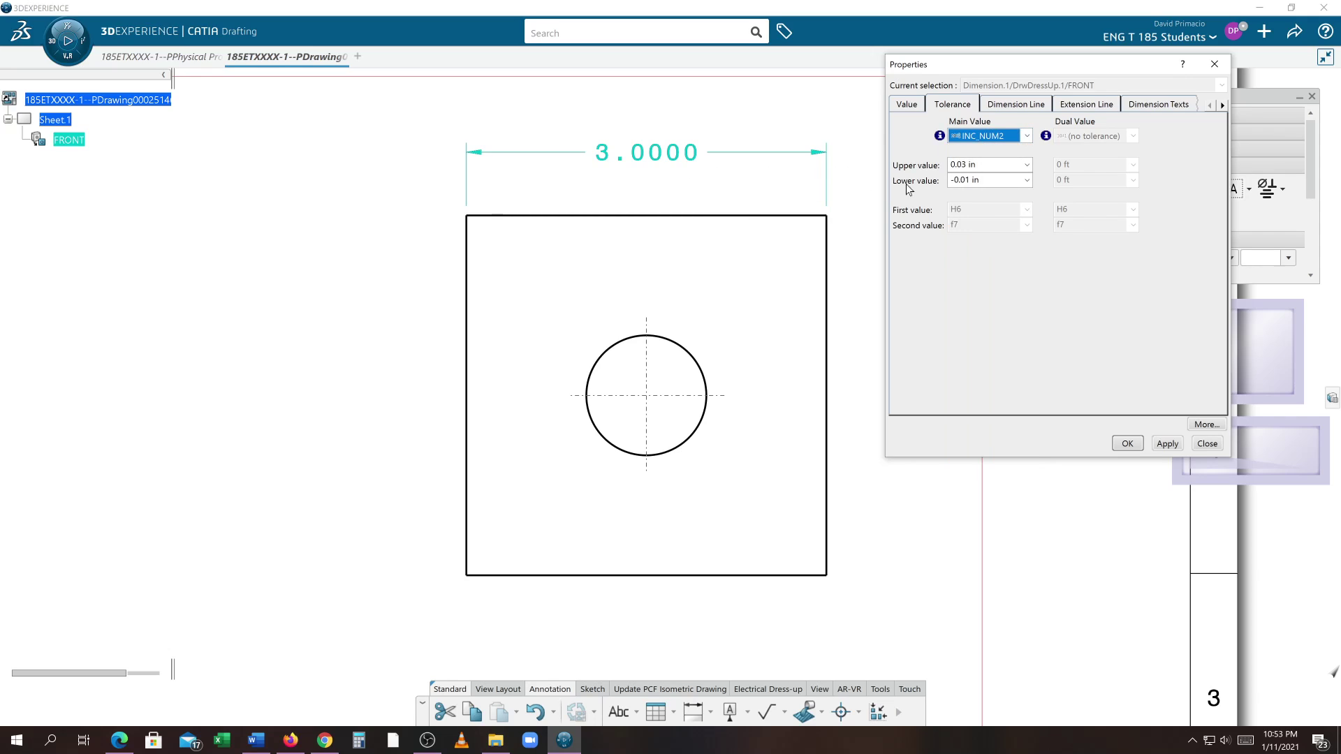
{"action": "left_click", "coordinate": [1167, 445]}
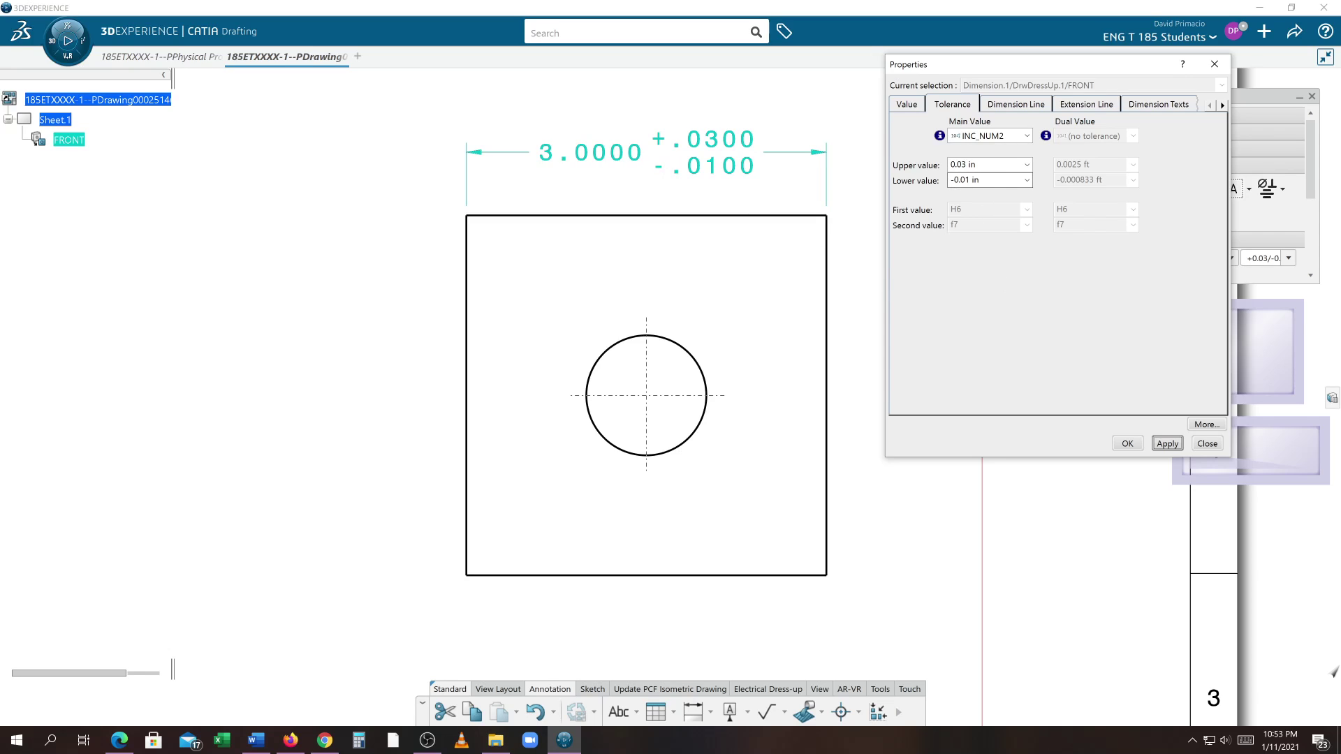
- Change the lower tolerance to -0.03 in for a symmetric ±.0300
{"action": "triple_click", "coordinate": [967, 179]}
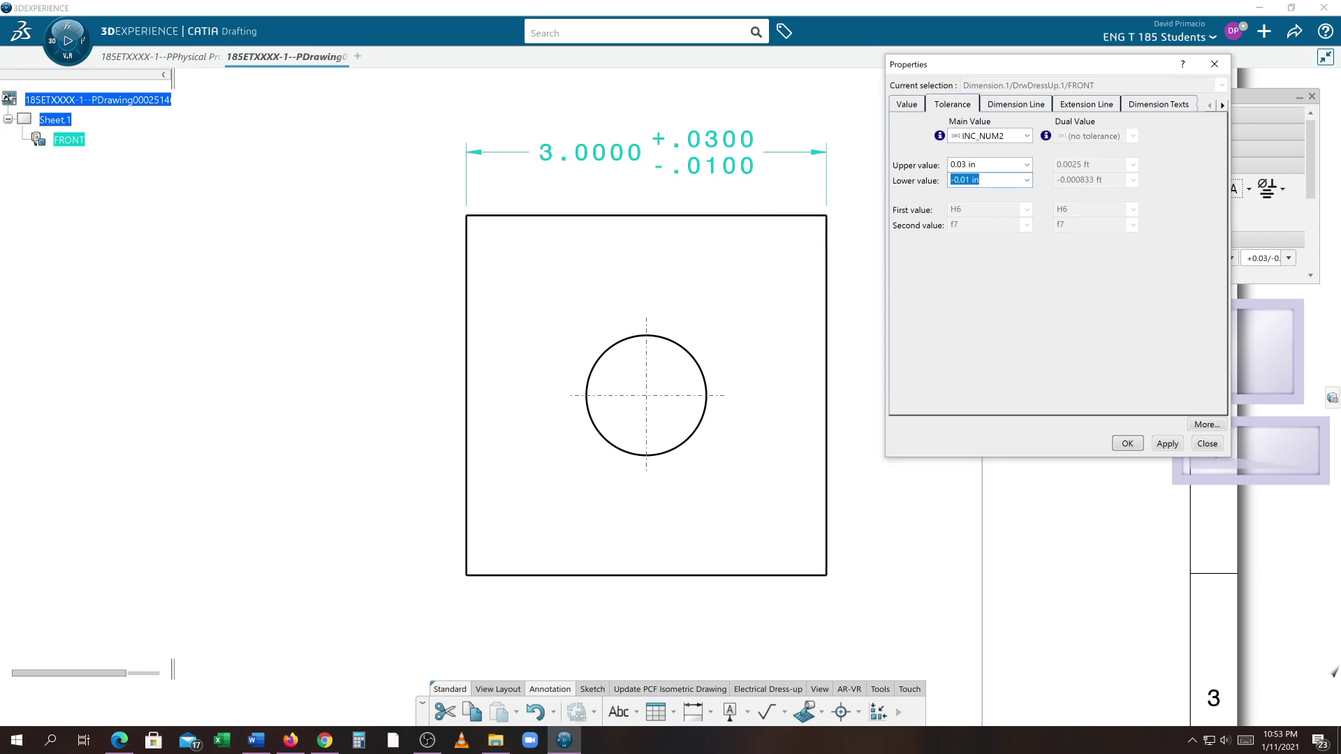
{"action": "type", "text": "0"}
{"action": "left_click", "coordinate": [1165, 444]}
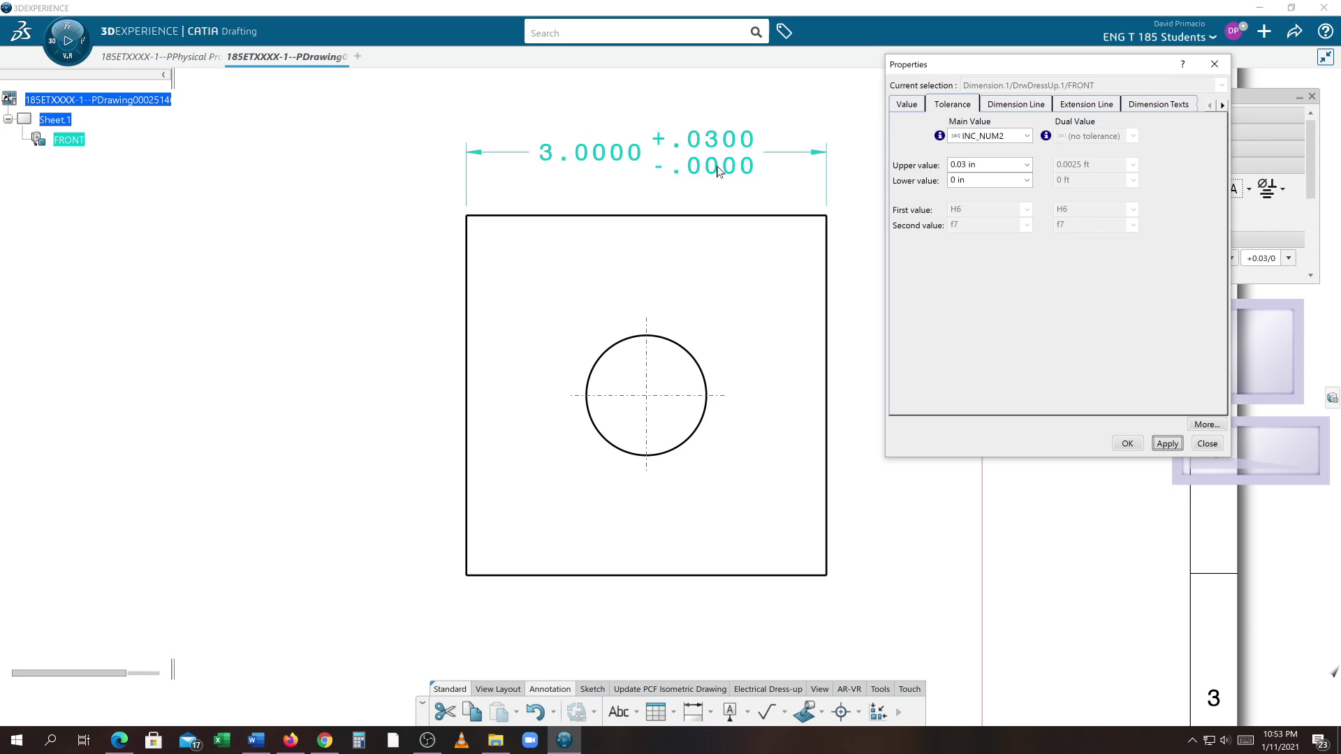
{"action": "triple_click", "coordinate": [971, 180]}
{"action": "type", "text": "-.03"}
{"action": "left_click", "coordinate": [1165, 445]}
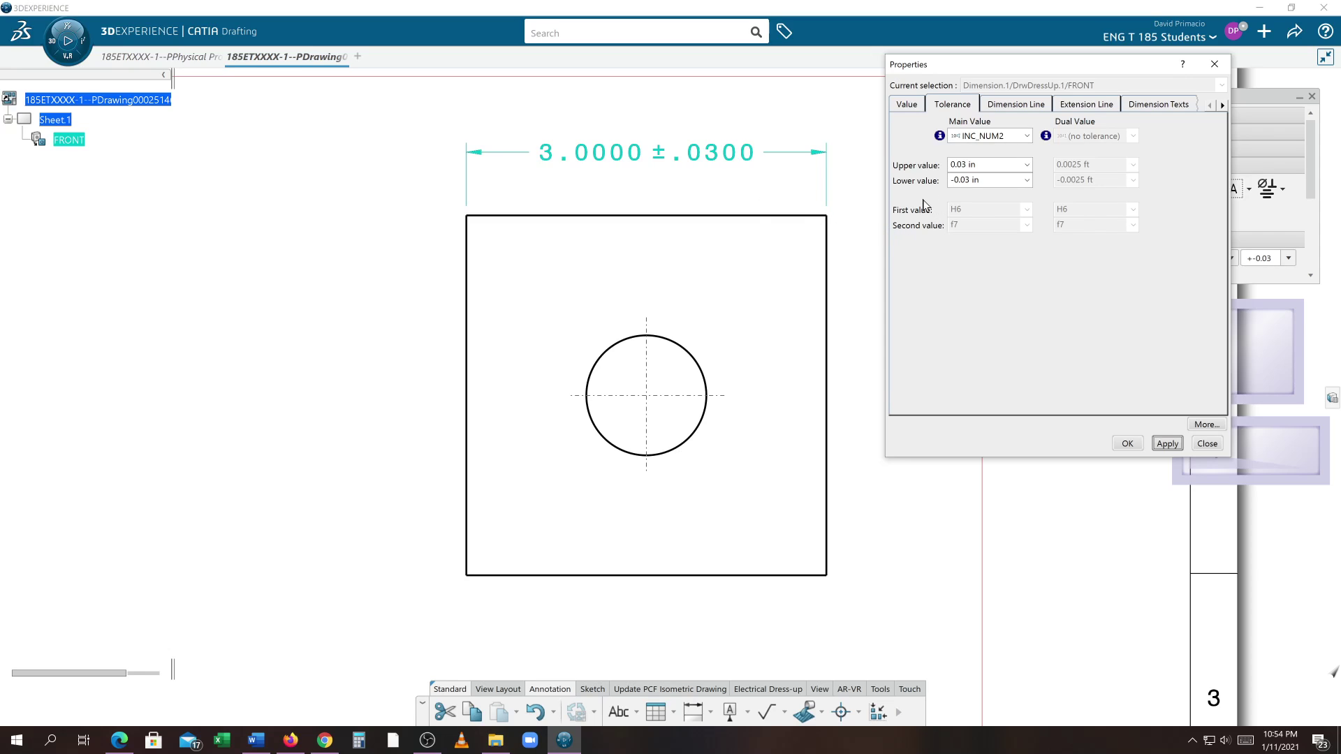
- Switch the tolerance to TOL_RES2 showing limits 3.0300/2.9700, then confirm with OK
{"action": "left_click", "coordinate": [1026, 136]}
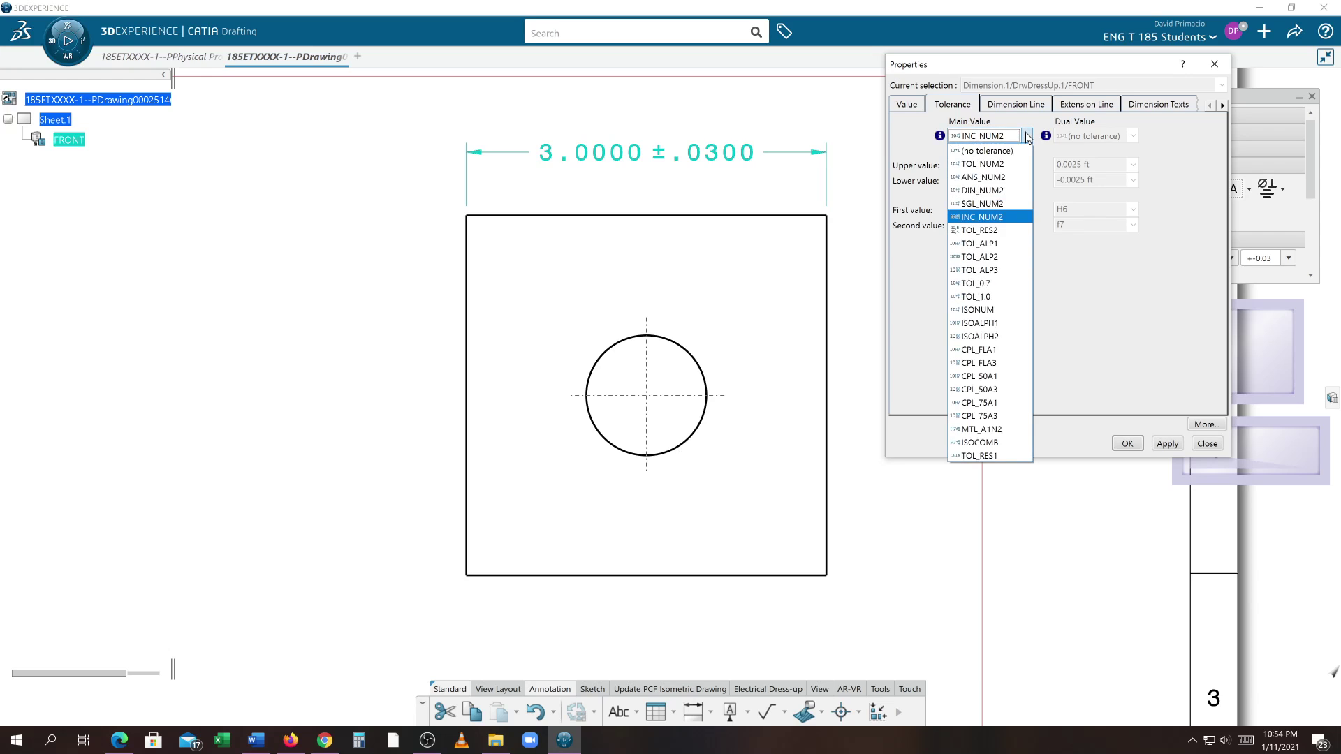
{"action": "left_click", "coordinate": [1006, 231]}
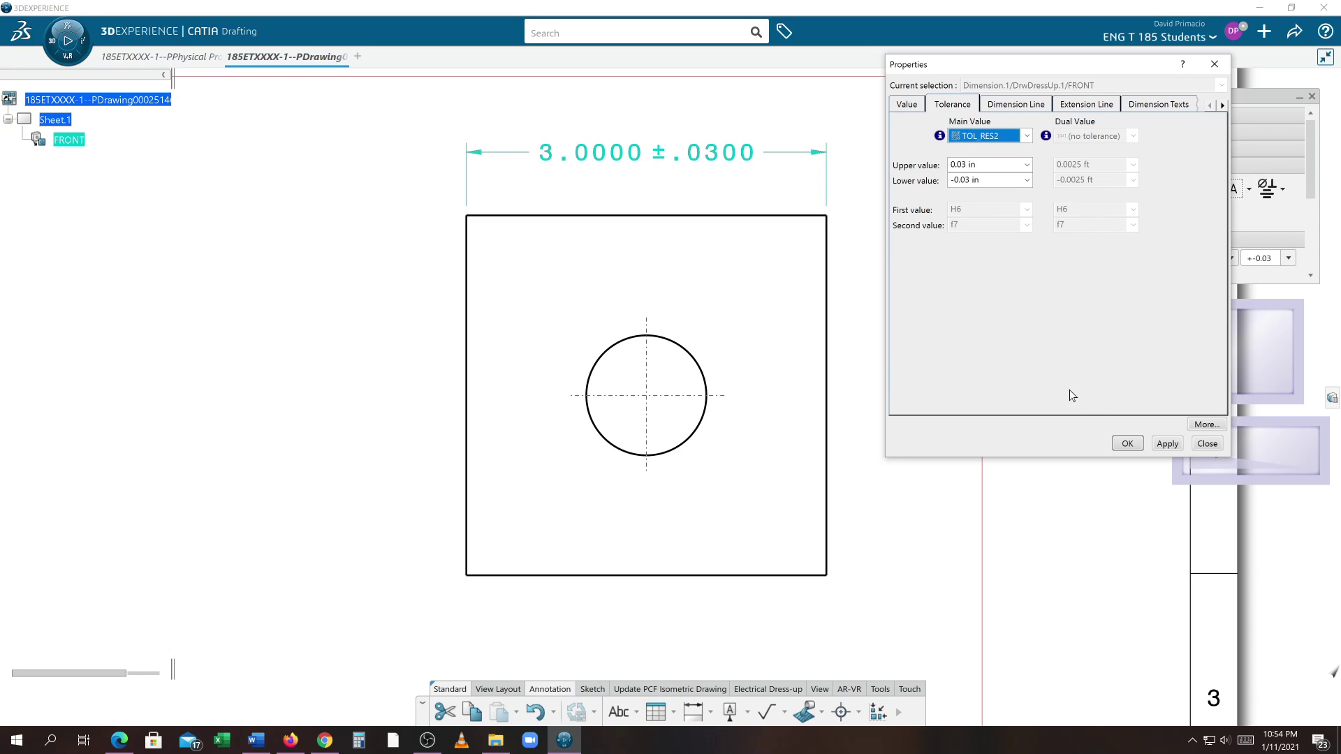
{"action": "left_click", "coordinate": [1162, 446]}
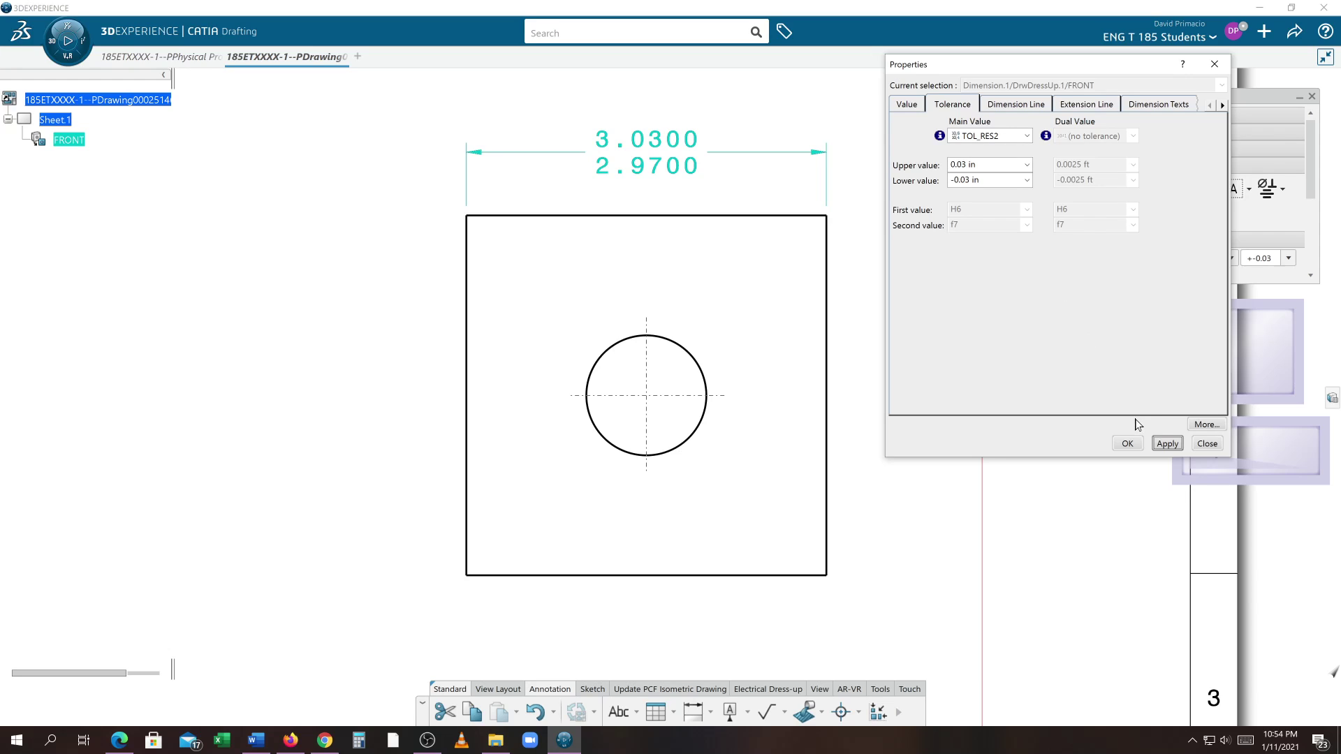
{"action": "left_click", "coordinate": [1119, 441]}
{"action": "left_click", "coordinate": [414, 304]}
{"action": "mouse_move", "coordinate": [409, 302]}
{"action": "middle_mouse_down"}
{"action": "mouse_move", "coordinate": [538, 262]}
{"action": "mouse_move", "coordinate": [419, 300]}
{"action": "mouse_move", "coordinate": [548, 324]}
{"action": "mouse_move", "coordinate": [383, 342]}
{"action": "mouse_move", "coordinate": [534, 379]}
{"action": "mouse_move", "coordinate": [338, 326]}
{"action": "mouse_move", "coordinate": [354, 362]}
{"action": "middle_mouse_up"}
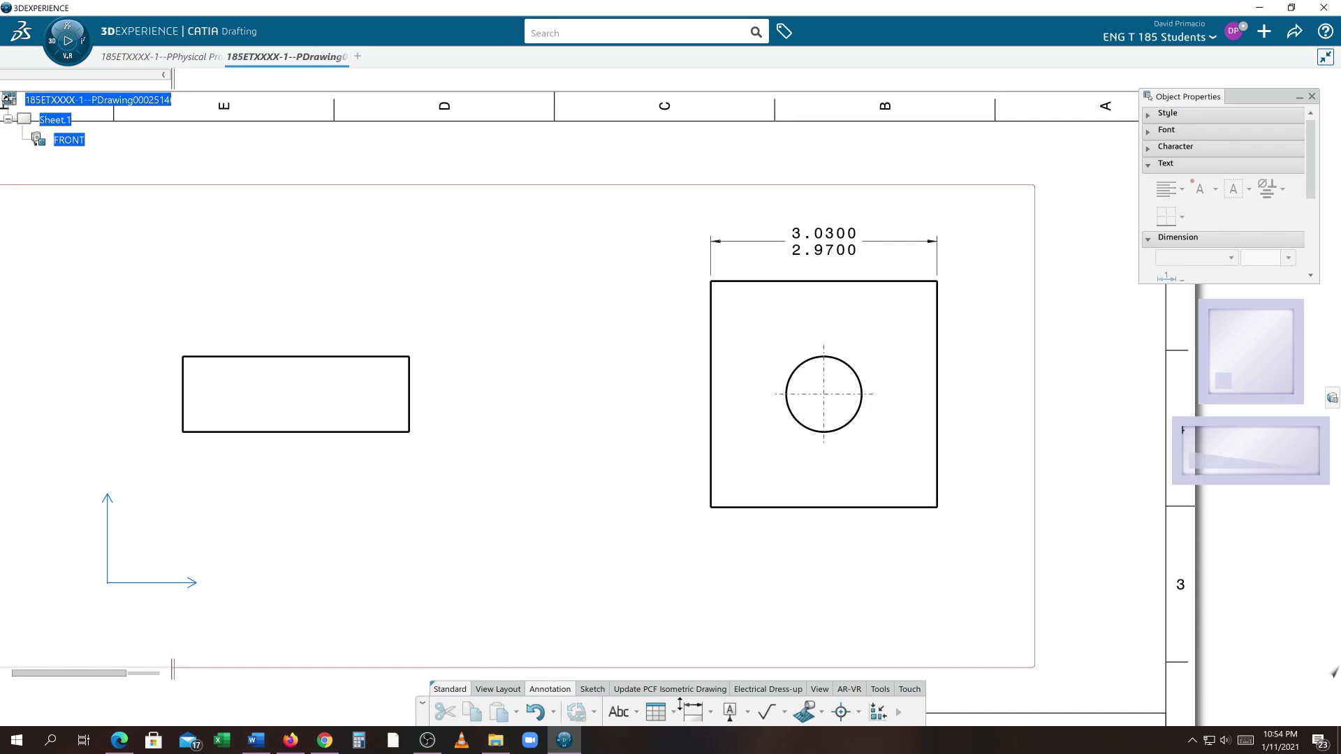
- Dimension the circular hole's diameter (∅ .08'), placing it above-left of the square
{"action": "left_click", "coordinate": [698, 715]}
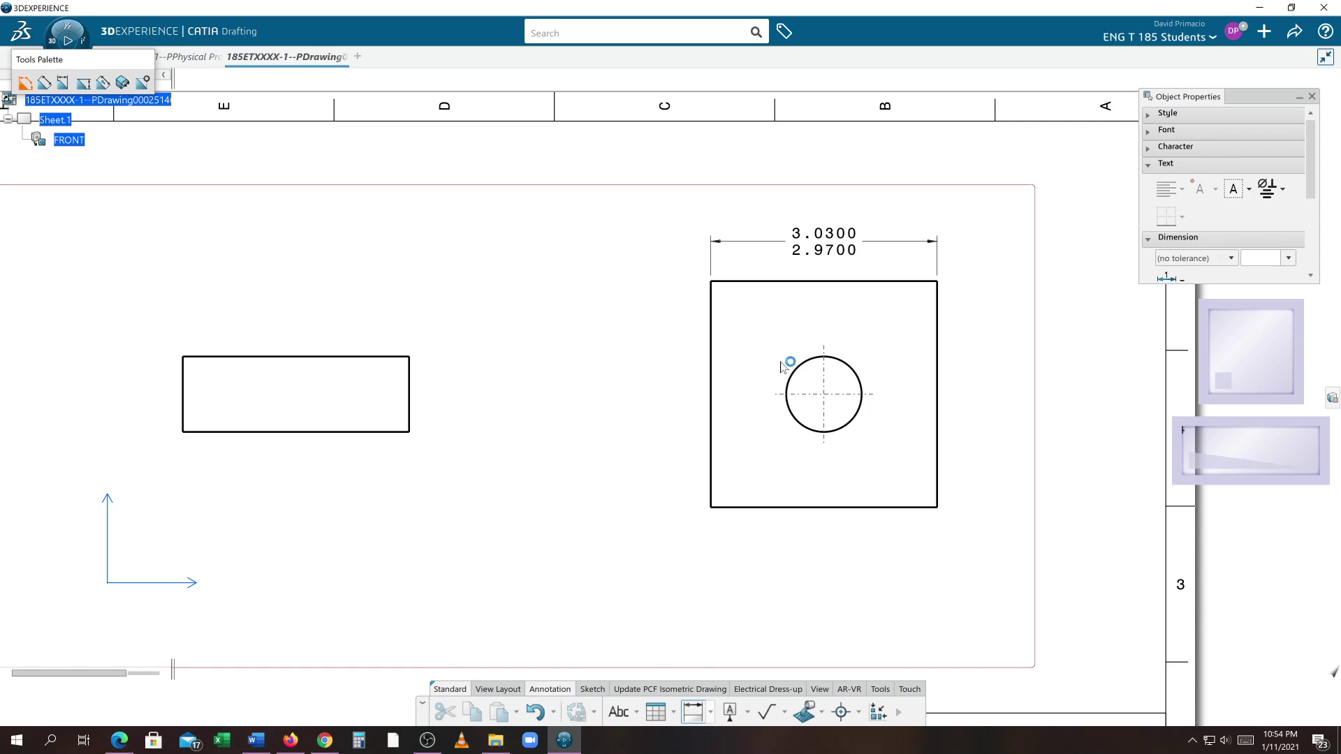
{"action": "left_click", "coordinate": [816, 367]}
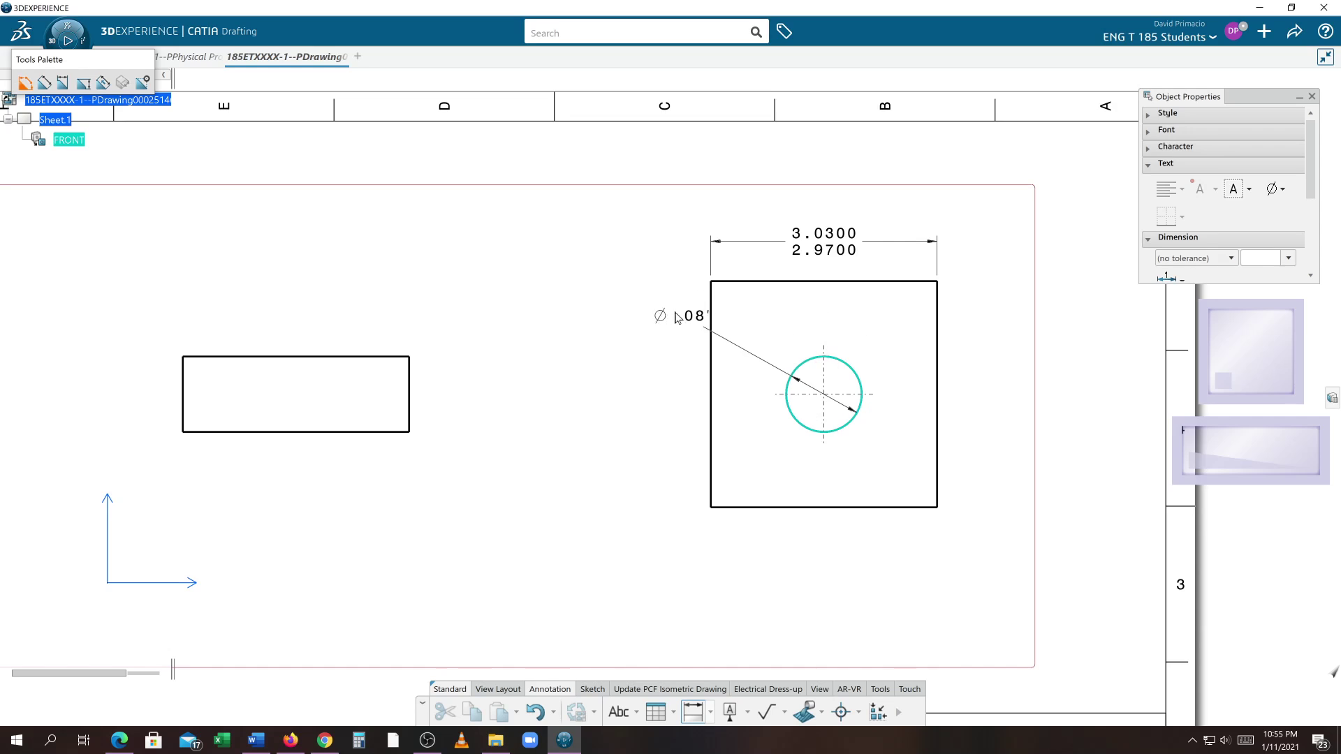
{"action": "left_click", "coordinate": [643, 287]}
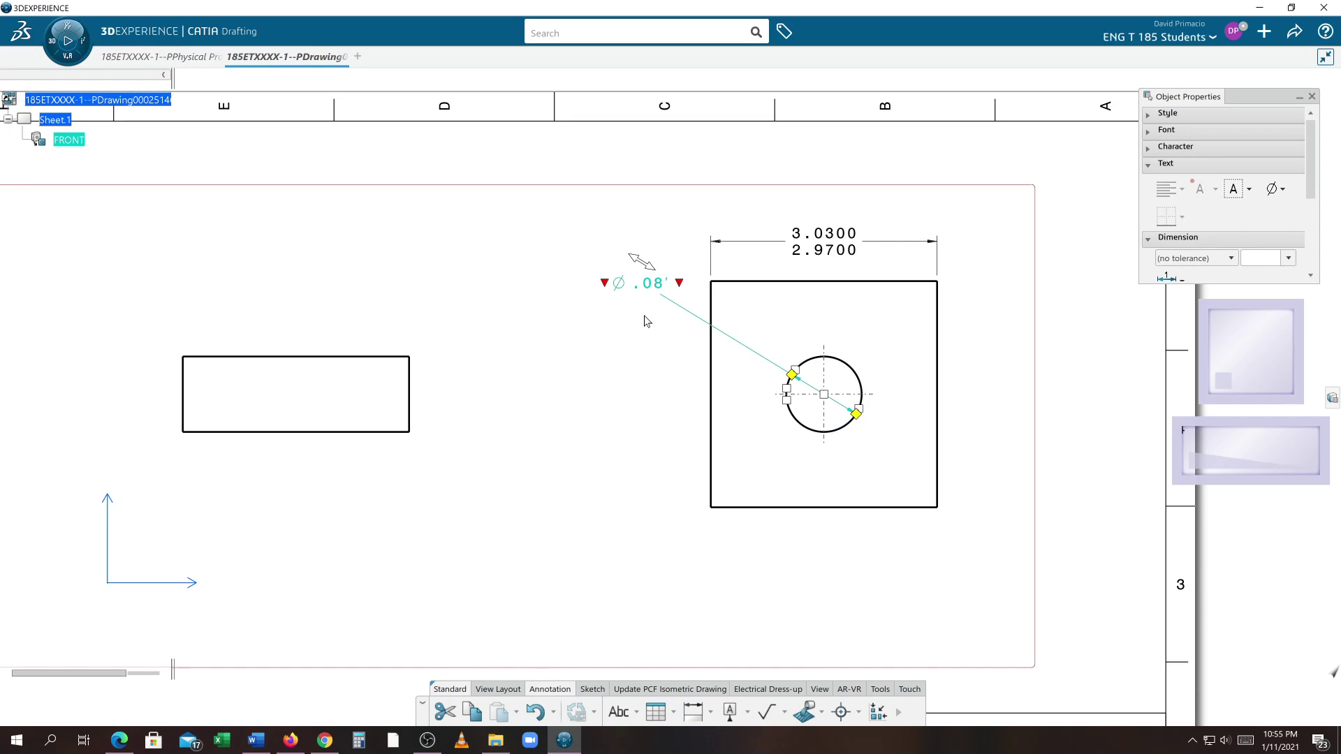
- Open the hole dimension's Properties, keep no tolerance, and set Description to NUM.DINC
{"action": "right_click", "coordinate": [648, 296]}
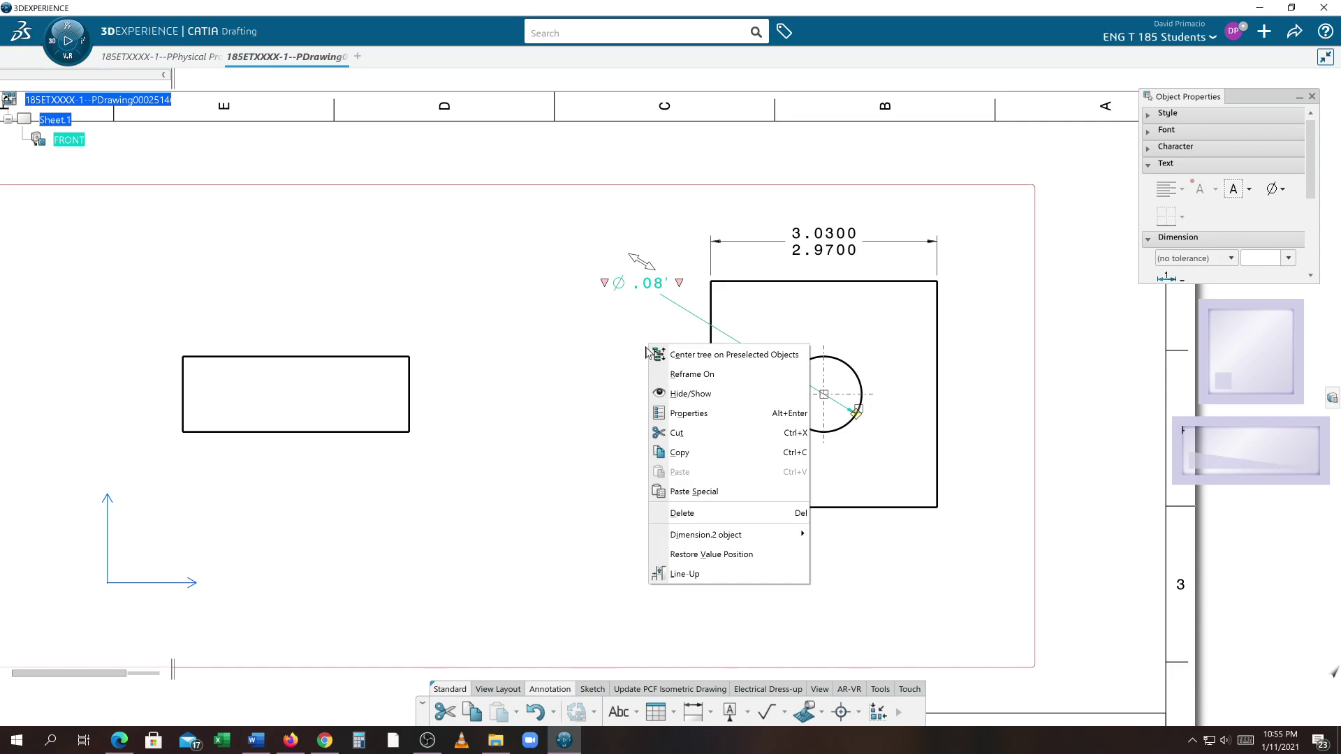
{"action": "left_click", "coordinate": [676, 414]}
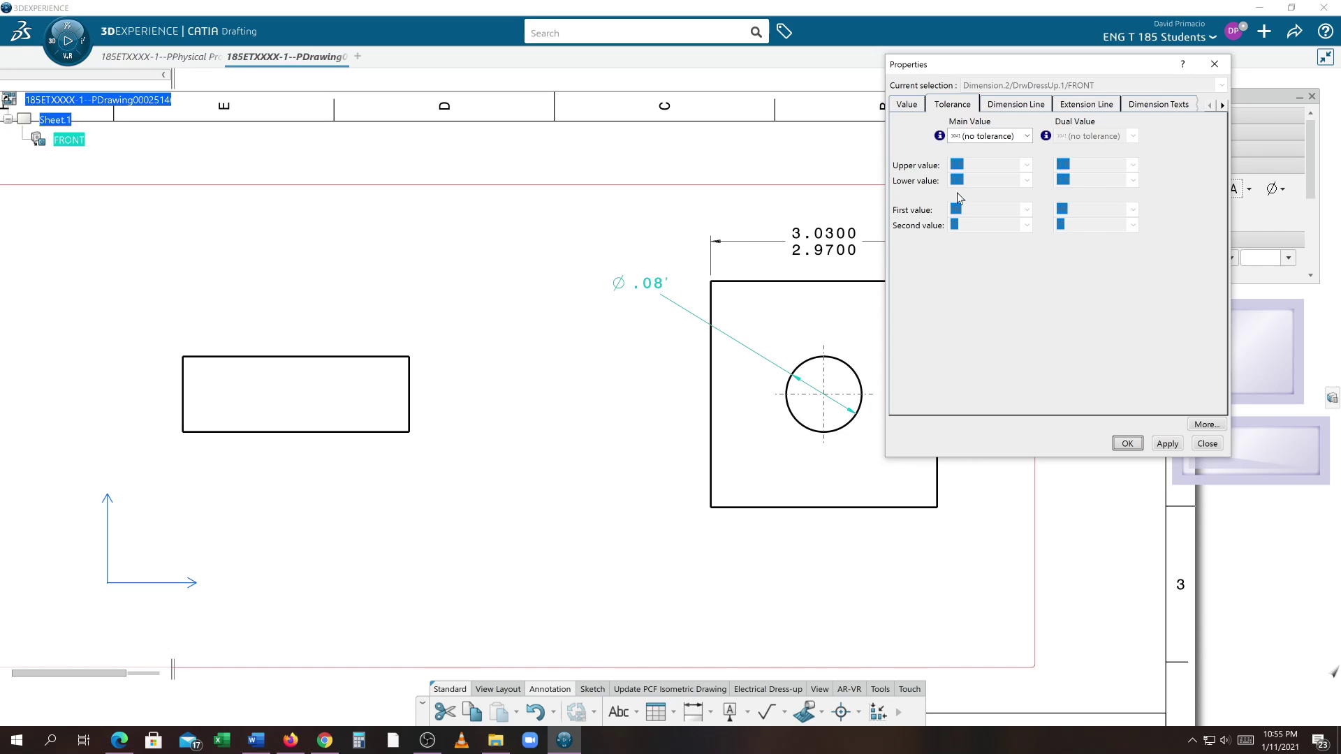
{"action": "left_click", "coordinate": [1028, 138]}
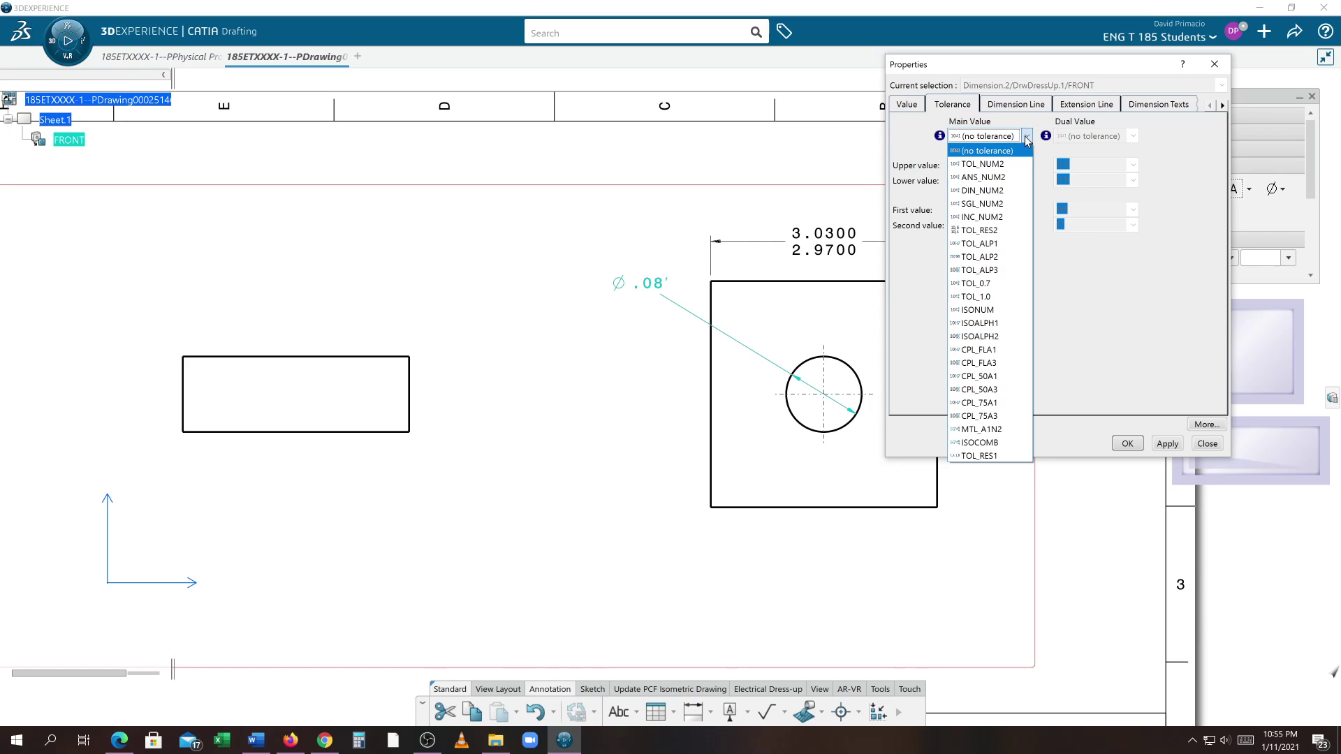
{"action": "left_click", "coordinate": [917, 107]}
{"action": "left_click", "coordinate": [917, 107]}
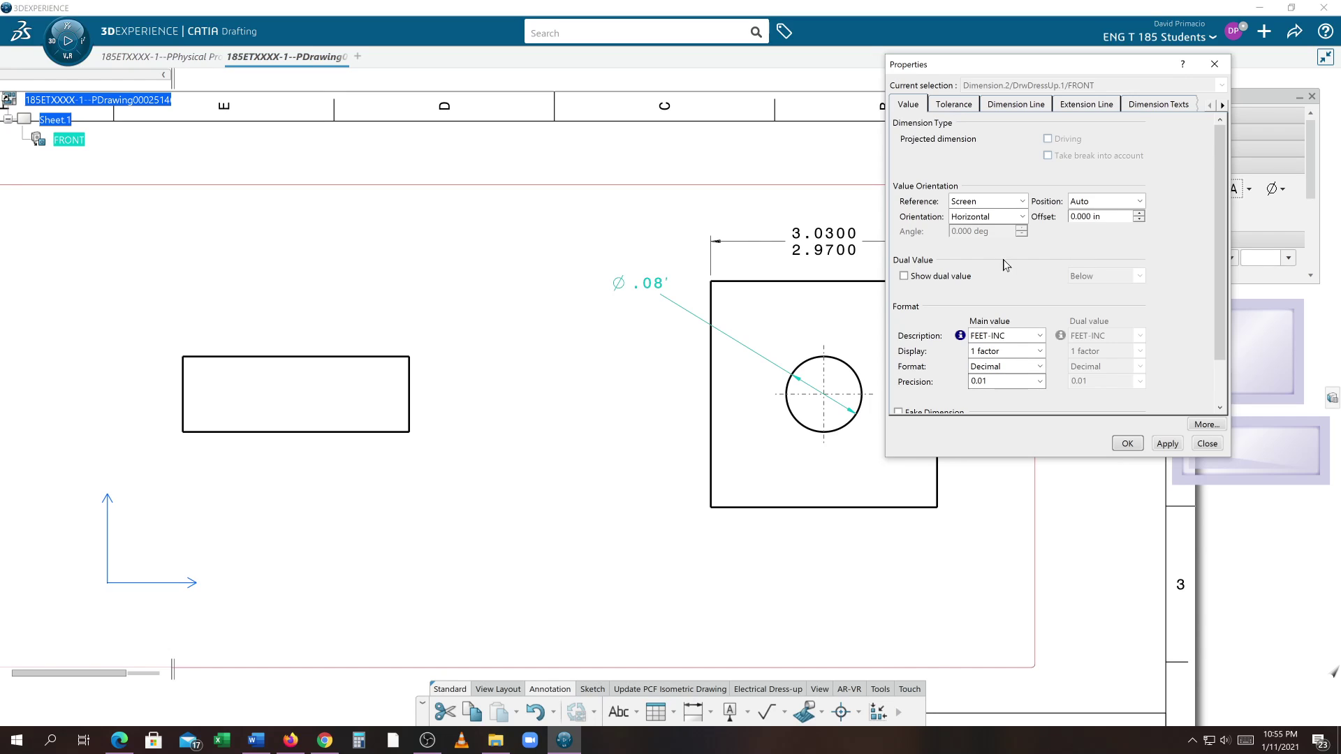
{"action": "left_click", "coordinate": [997, 336]}
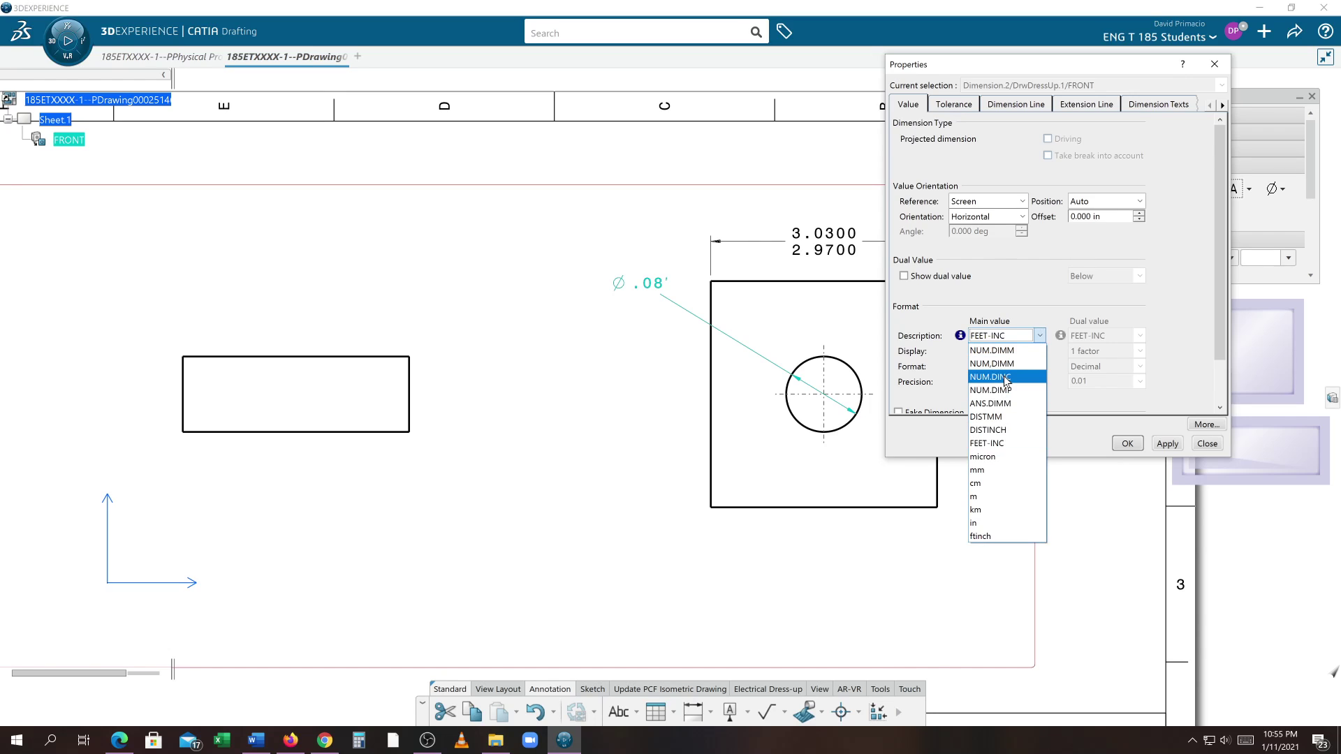
{"action": "left_click", "coordinate": [1006, 378]}
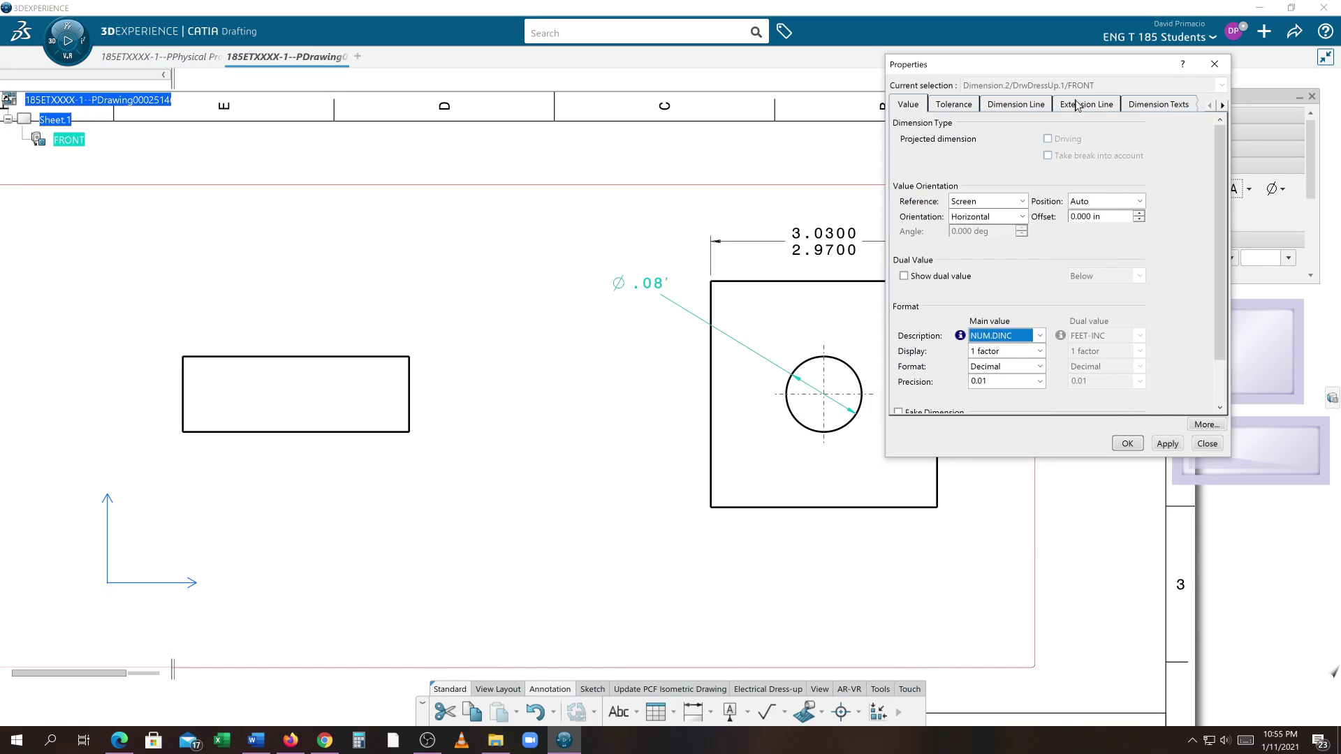
- Set the dimension line representation to Two Parts and apply, showing ∅1.00
{"action": "left_click", "coordinate": [1040, 105]}
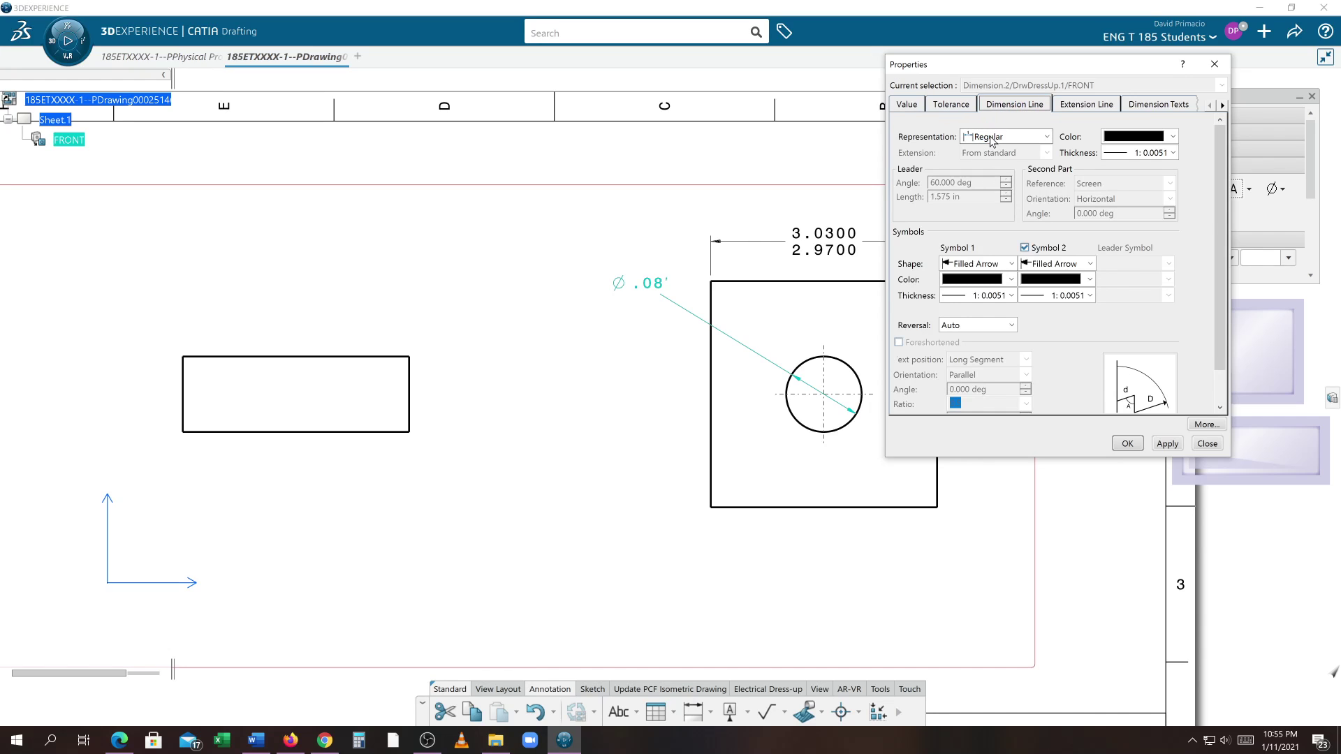
{"action": "left_click", "coordinate": [1046, 138]}
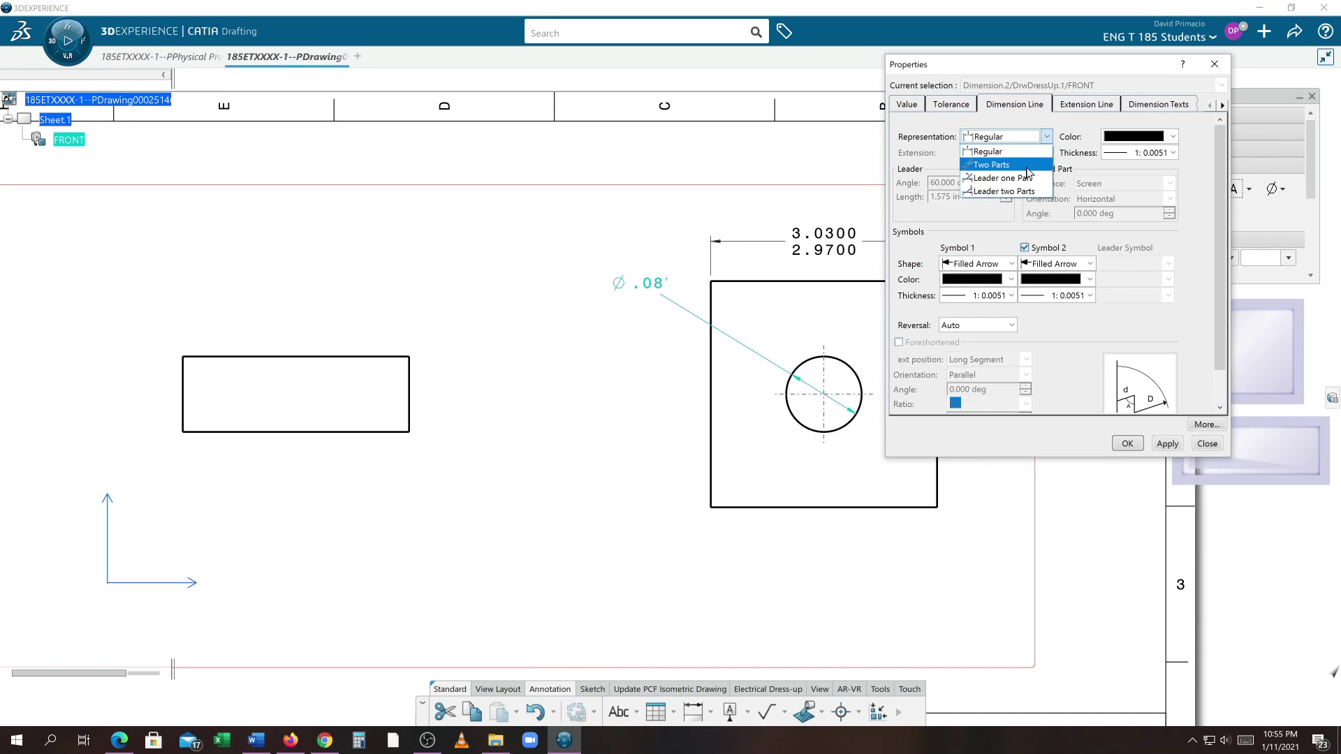
{"action": "left_click", "coordinate": [1027, 166]}
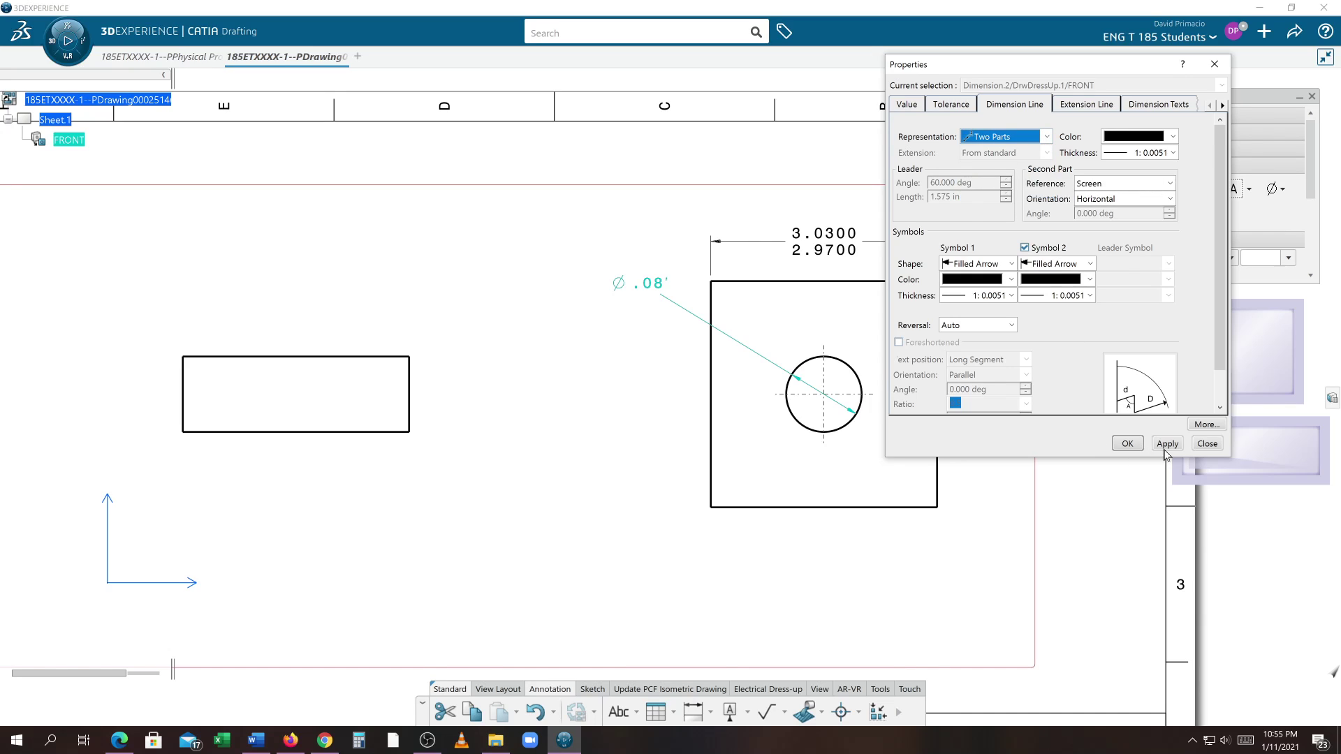
{"action": "left_click", "coordinate": [1164, 450]}
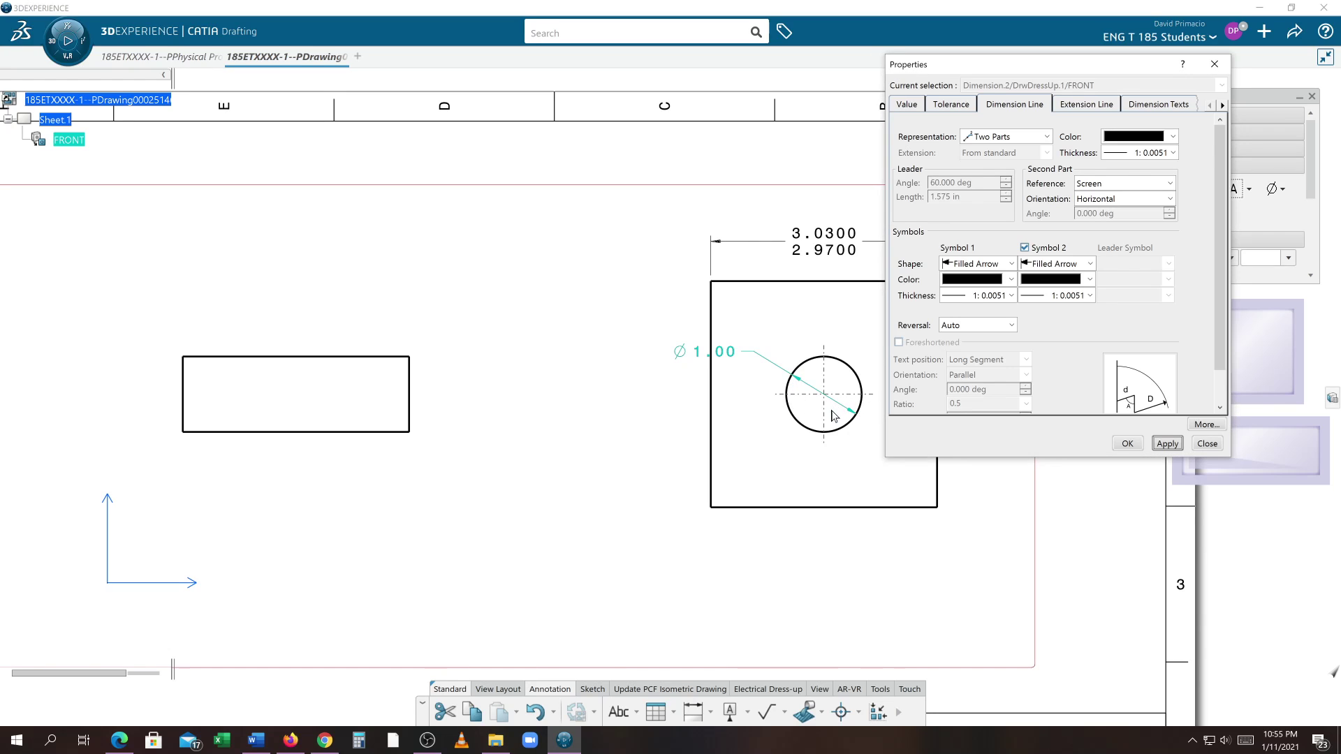
- Turn off Symbol 2 for a single arrowhead, apply, and close Properties
{"action": "left_click", "coordinate": [962, 254]}
{"action": "left_click", "coordinate": [1034, 255]}
{"action": "left_click", "coordinate": [1025, 248]}
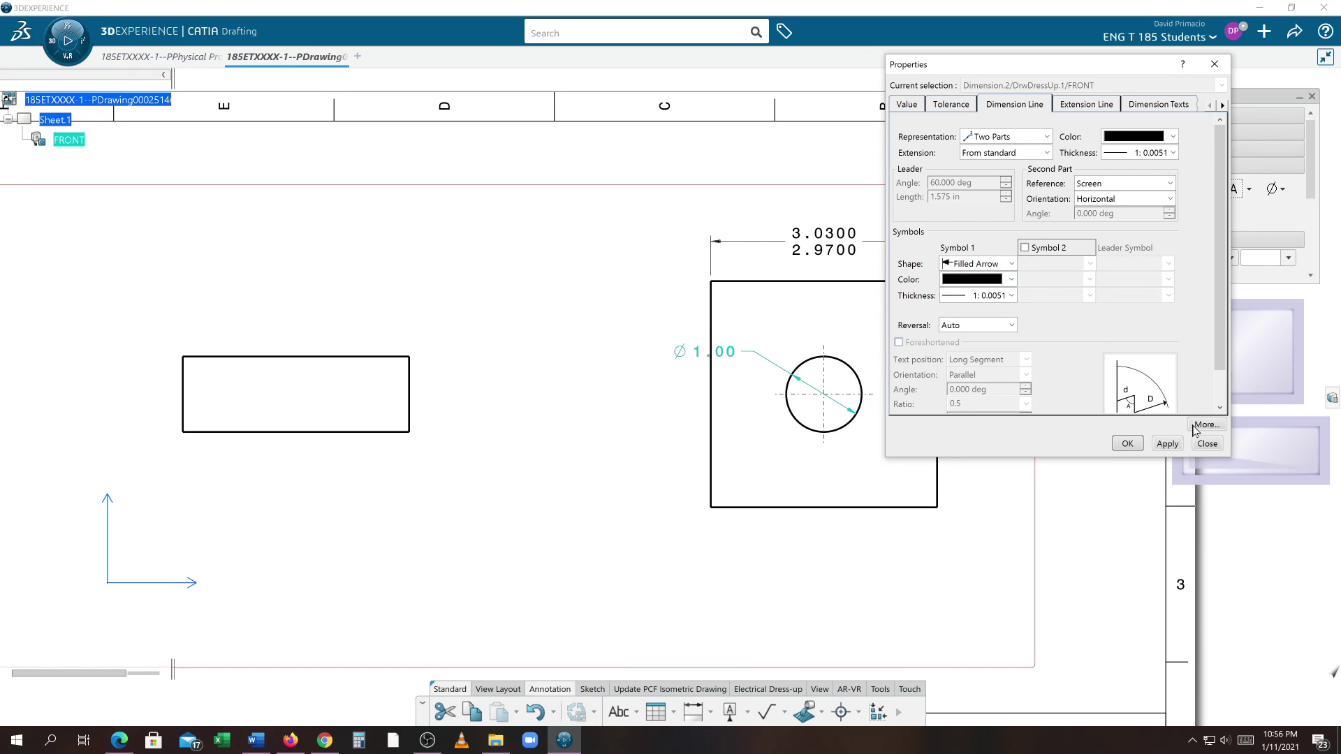
{"action": "left_click", "coordinate": [1165, 444]}
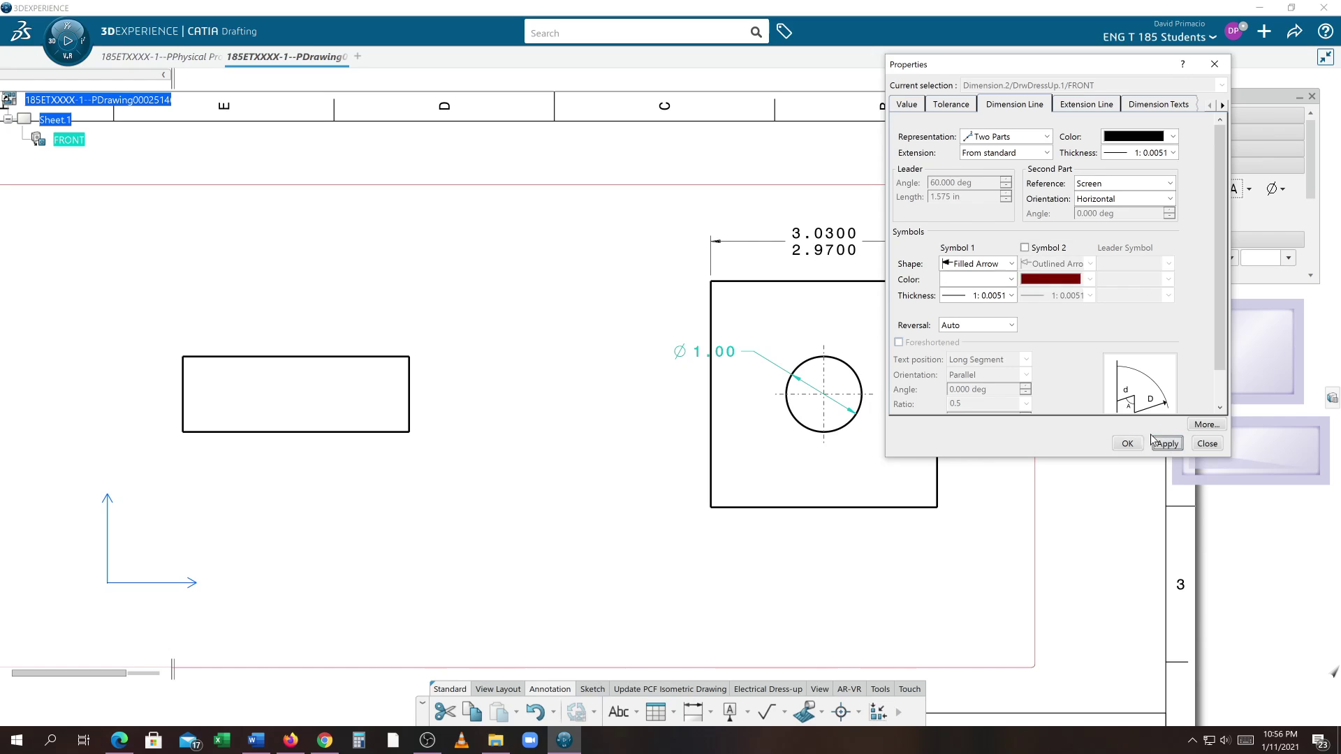
{"action": "left_click", "coordinate": [845, 404]}
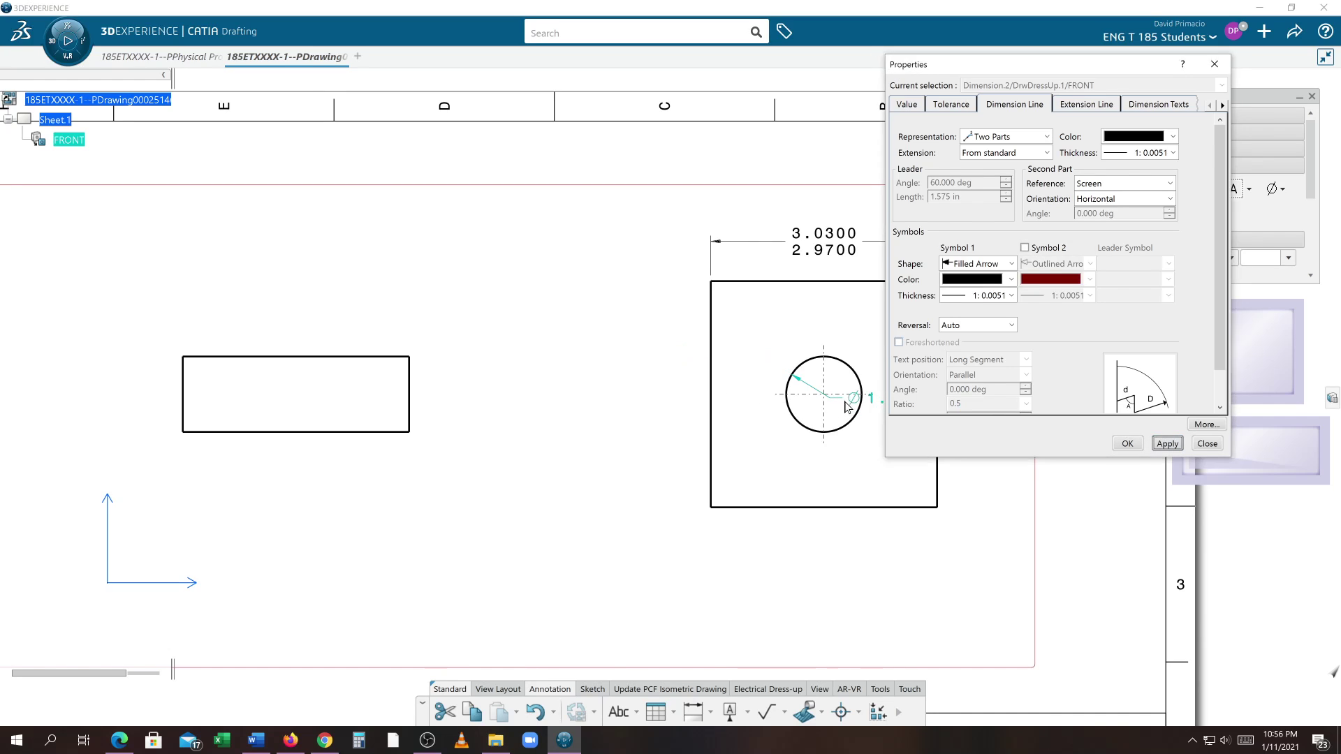
{"action": "left_click", "coordinate": [1130, 447]}
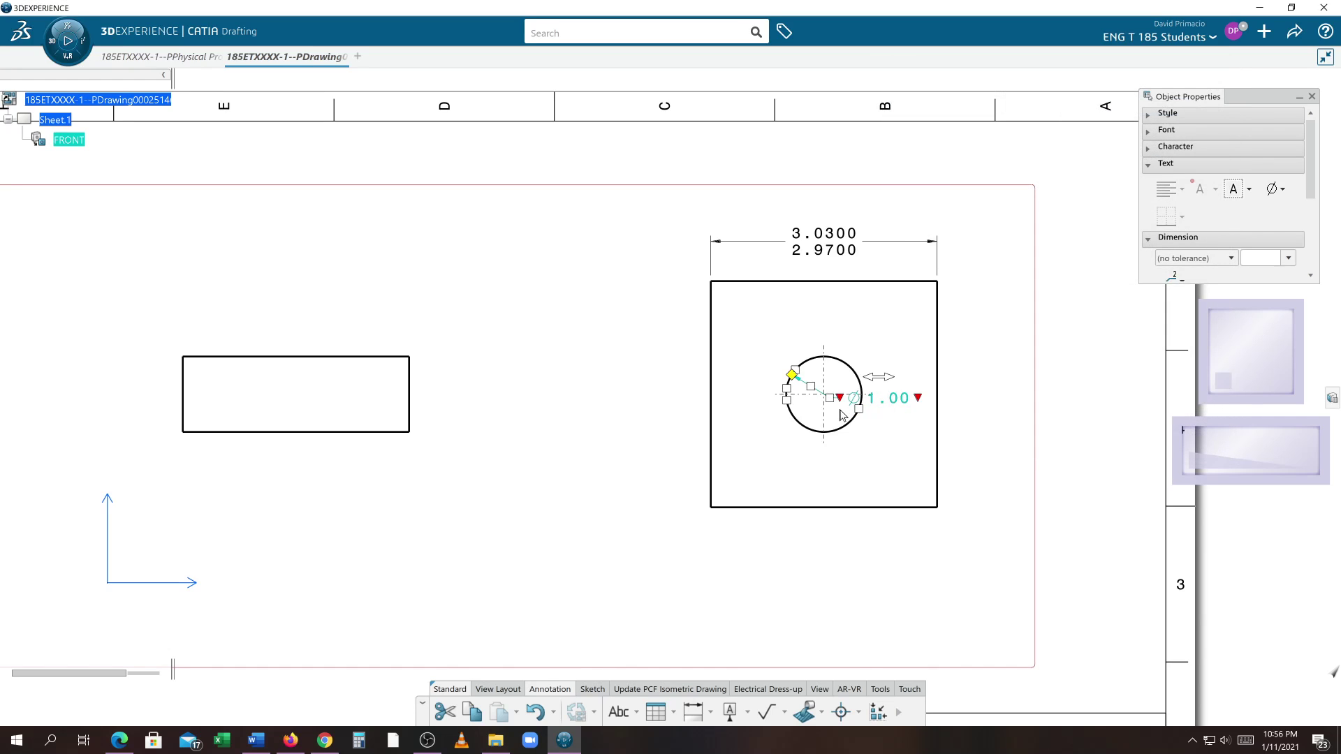
{"action": "left_click_drag", "start_coordinate": [836, 404], "coordinate": [550, 289]}
{"action": "left_click", "coordinate": [626, 326]}
{"action": "mouse_move", "coordinate": [601, 422]}
{"action": "middle_mouse_down"}
{"action": "mouse_move", "coordinate": [644, 410]}
{"action": "mouse_move", "coordinate": [530, 467]}
{"action": "middle_mouse_up"}
{"action": "scroll", "coordinate": [688, 460], "scroll_direction": "up", "scroll_amount": 1}
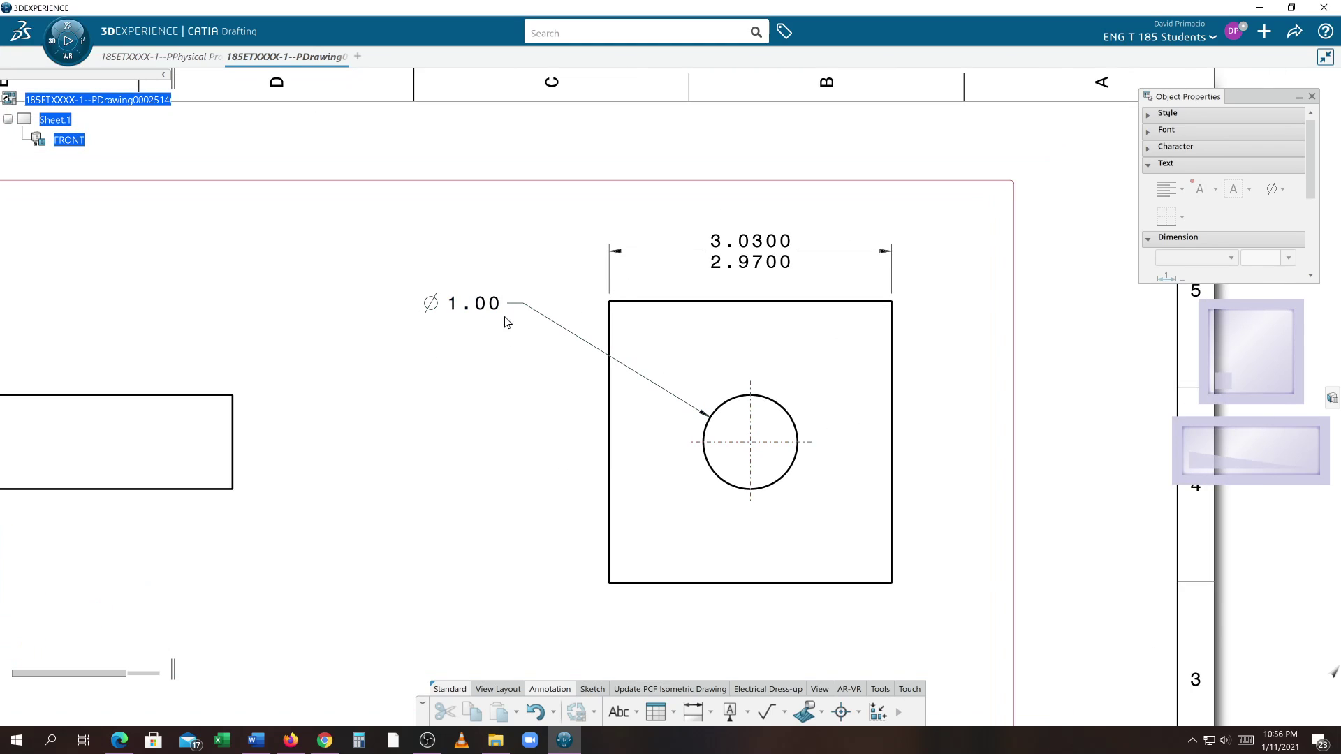
{"action": "middle_click_drag", "start_coordinate": [433, 467], "coordinate": [533, 412]}
{"action": "scroll", "coordinate": [533, 413], "scroll_direction": "up", "scroll_amount": 1}
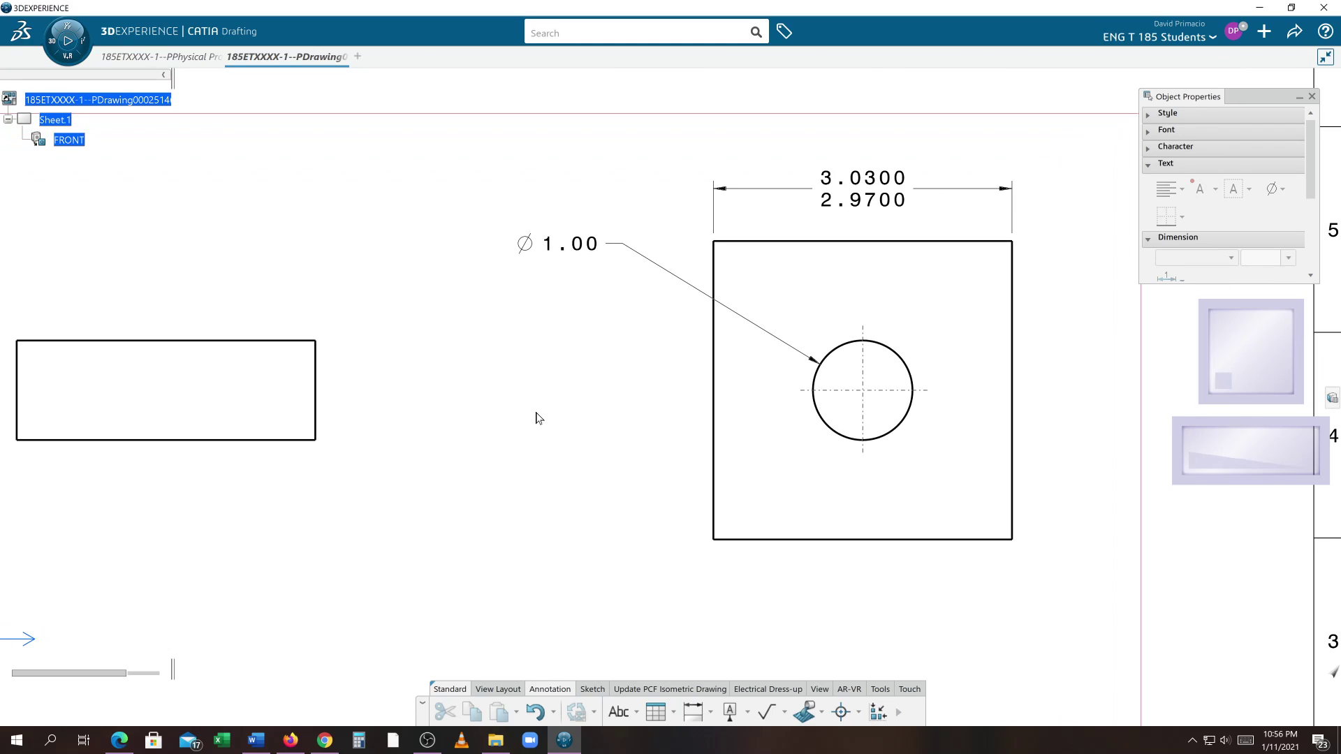
- Dimension the pin rectangle's height from bottom to top edge, placed to its right (.08')
{"action": "left_click", "coordinate": [693, 711]}
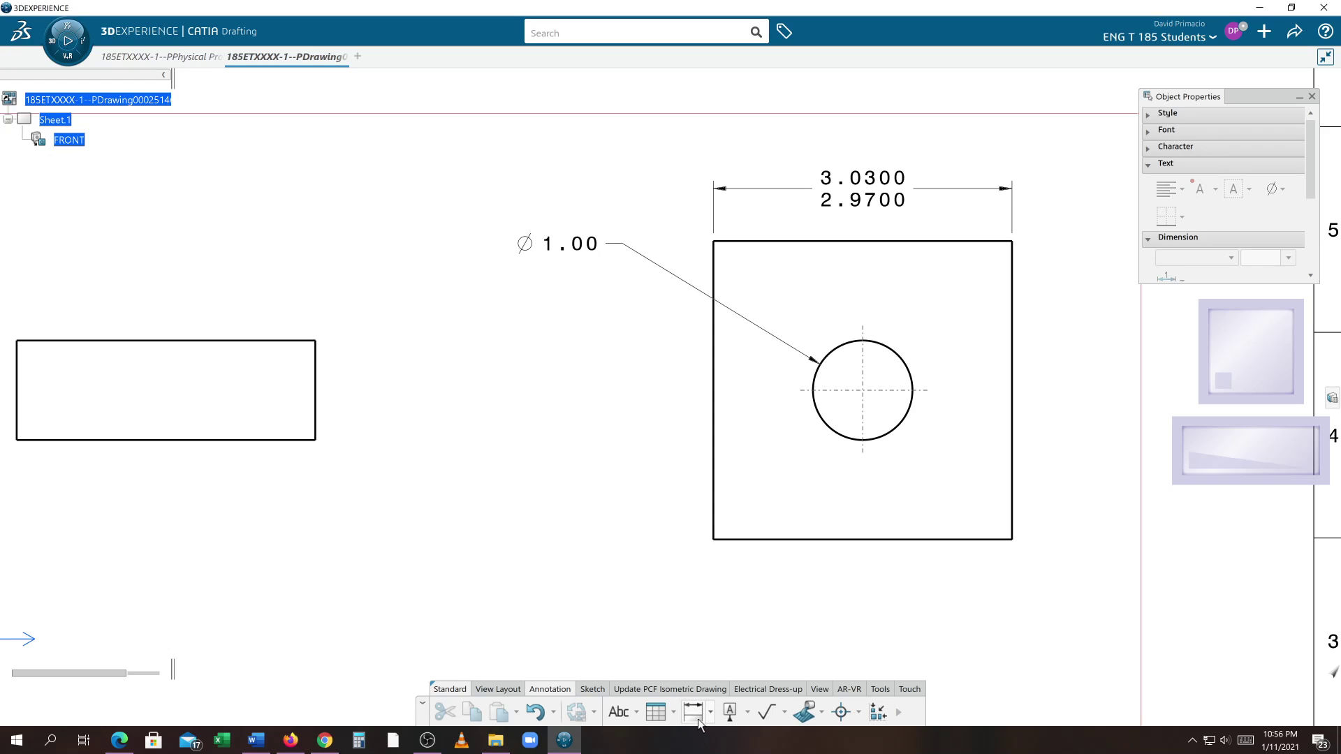
{"action": "left_click", "coordinate": [290, 440]}
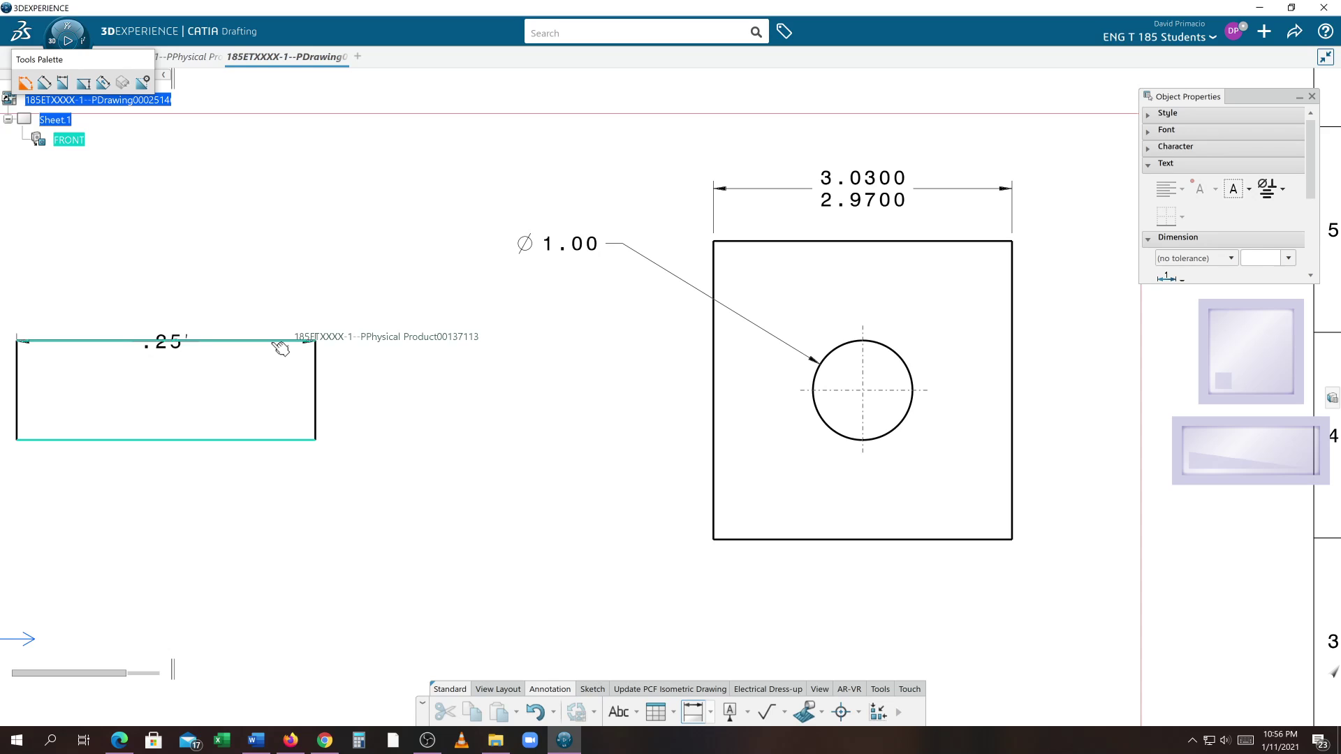
{"action": "left_click", "coordinate": [281, 345]}
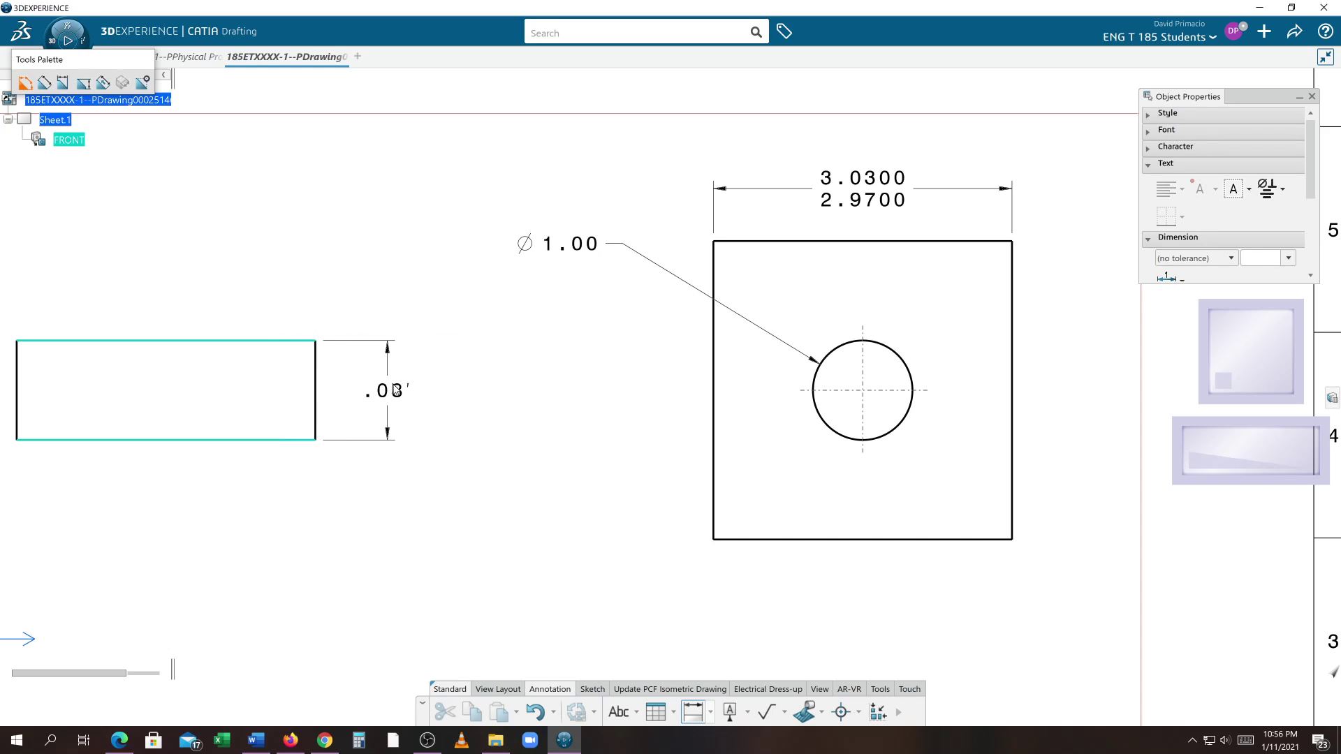
{"action": "left_click", "coordinate": [400, 392]}
- Switch the pin height dimension's value description to NUM.DINC so it reads 1.00
{"action": "right_click", "coordinate": [394, 441]}
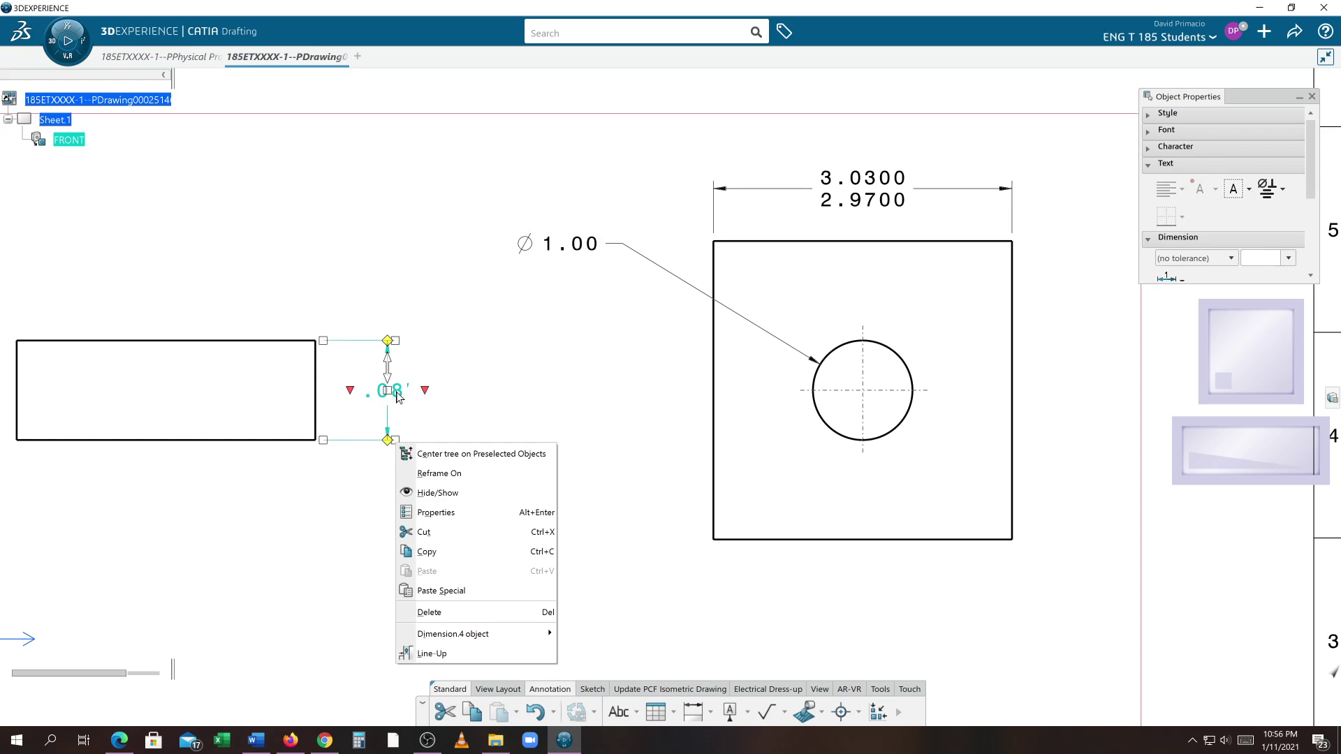
{"action": "left_click", "coordinate": [438, 512]}
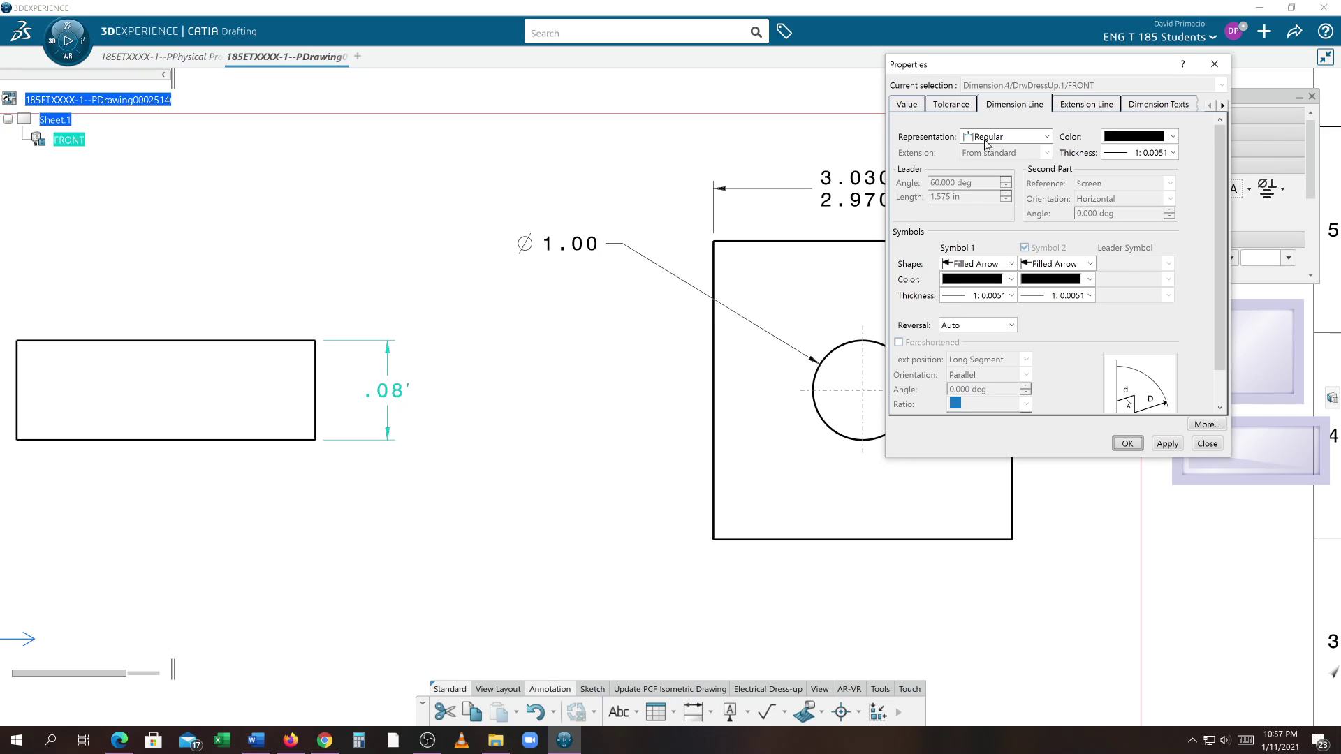
{"action": "left_click", "coordinate": [907, 105]}
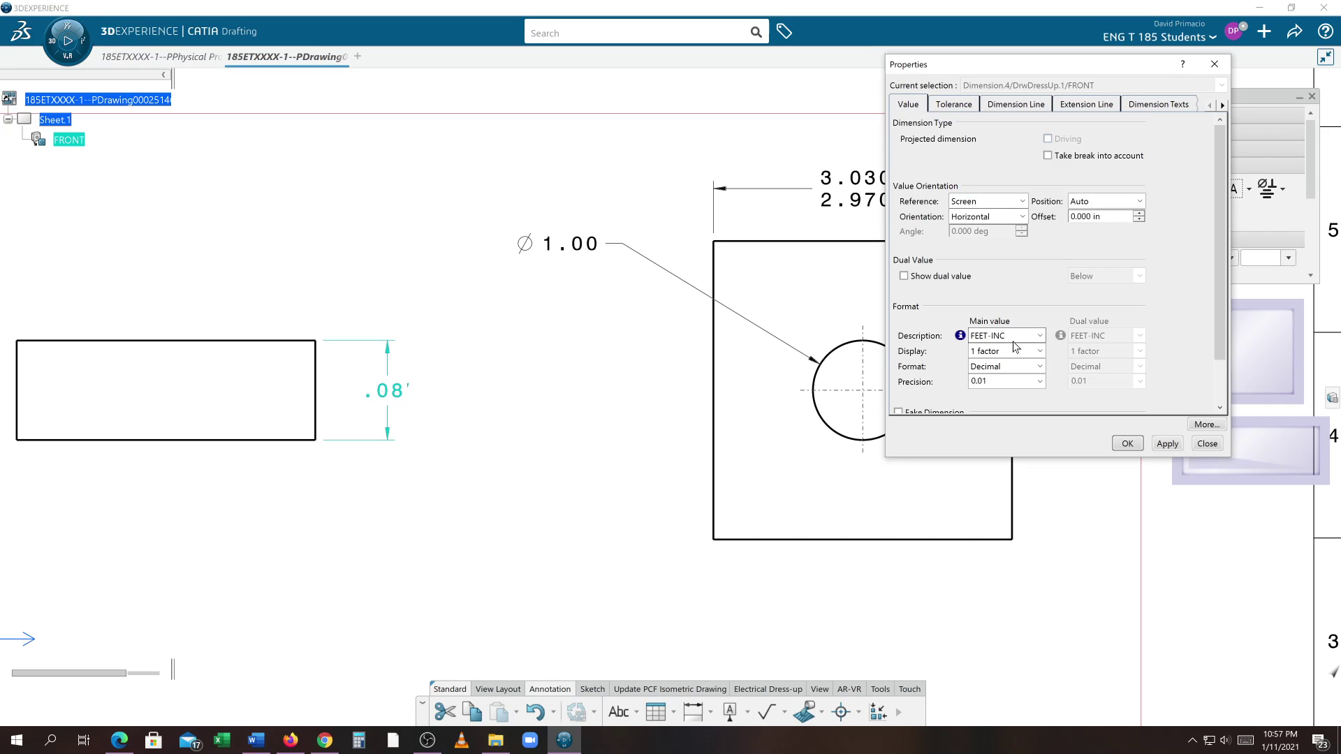
{"action": "left_click", "coordinate": [1014, 342]}
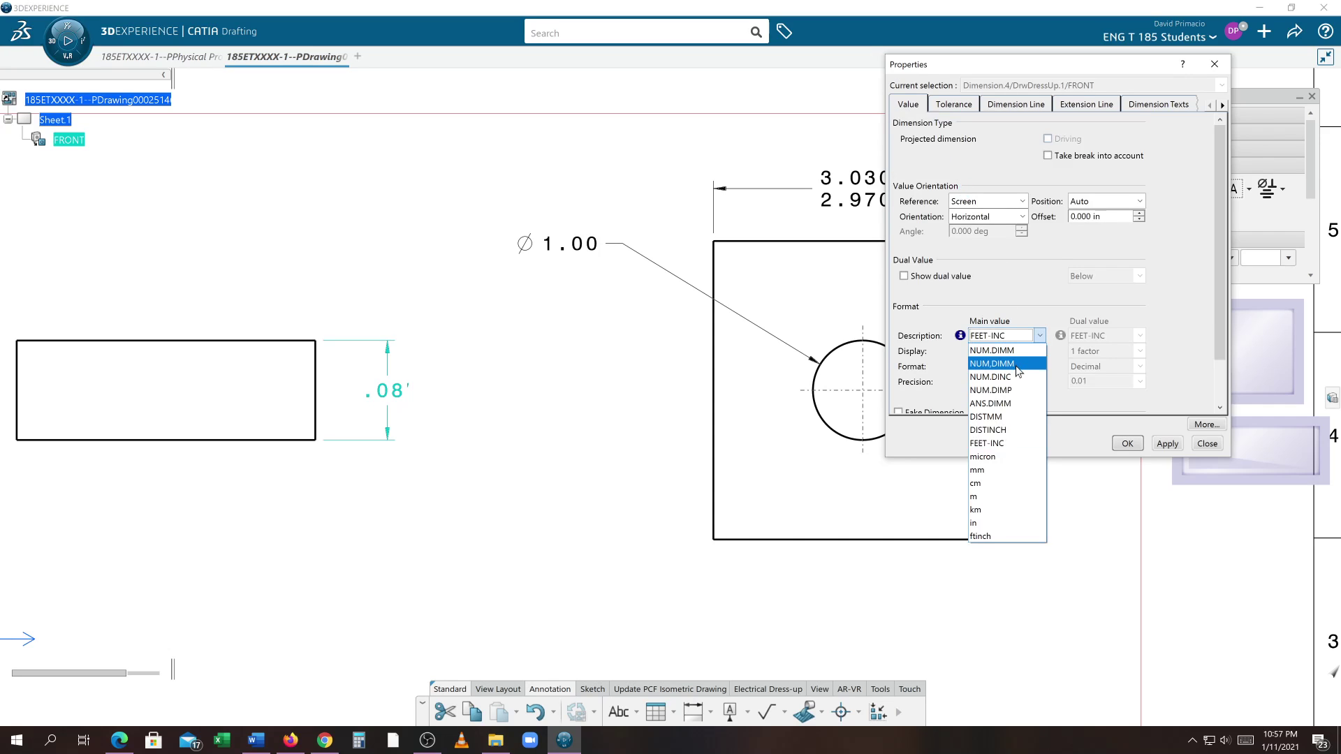
{"action": "left_click", "coordinate": [1011, 377]}
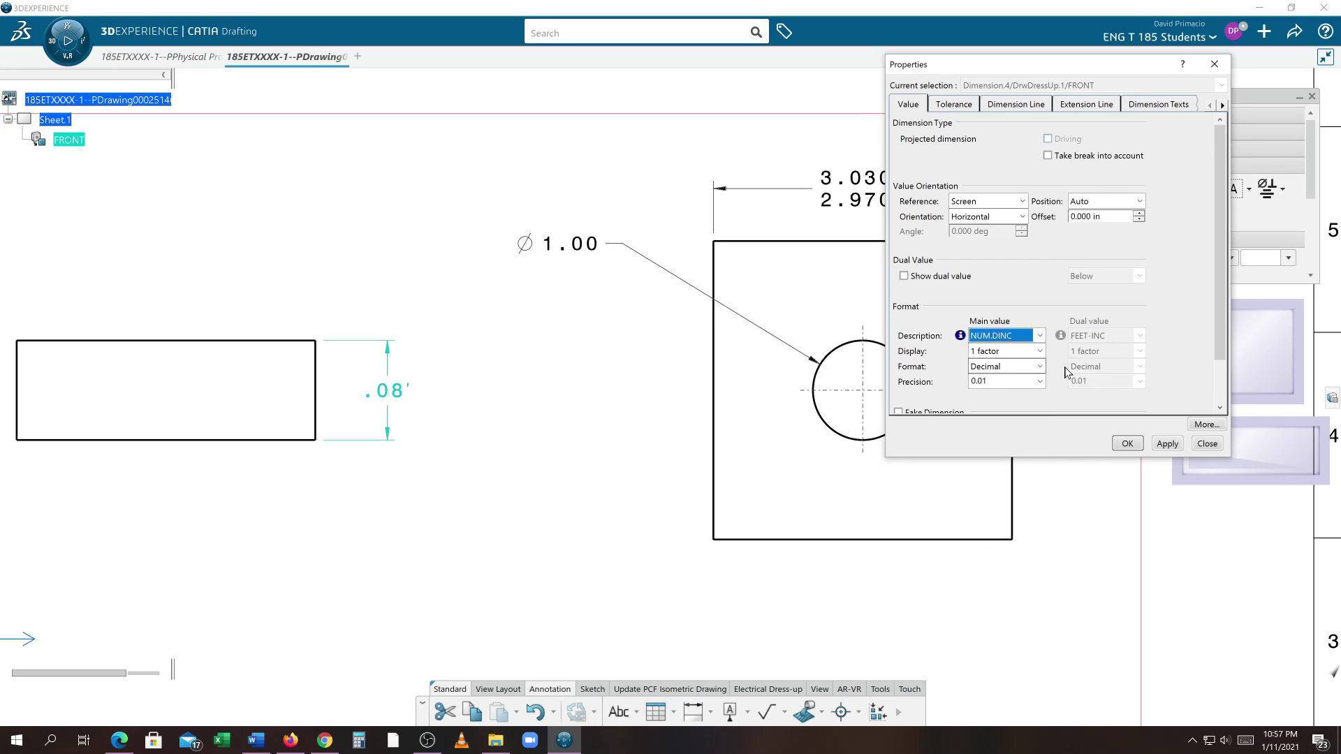
{"action": "left_click", "coordinate": [1166, 444]}
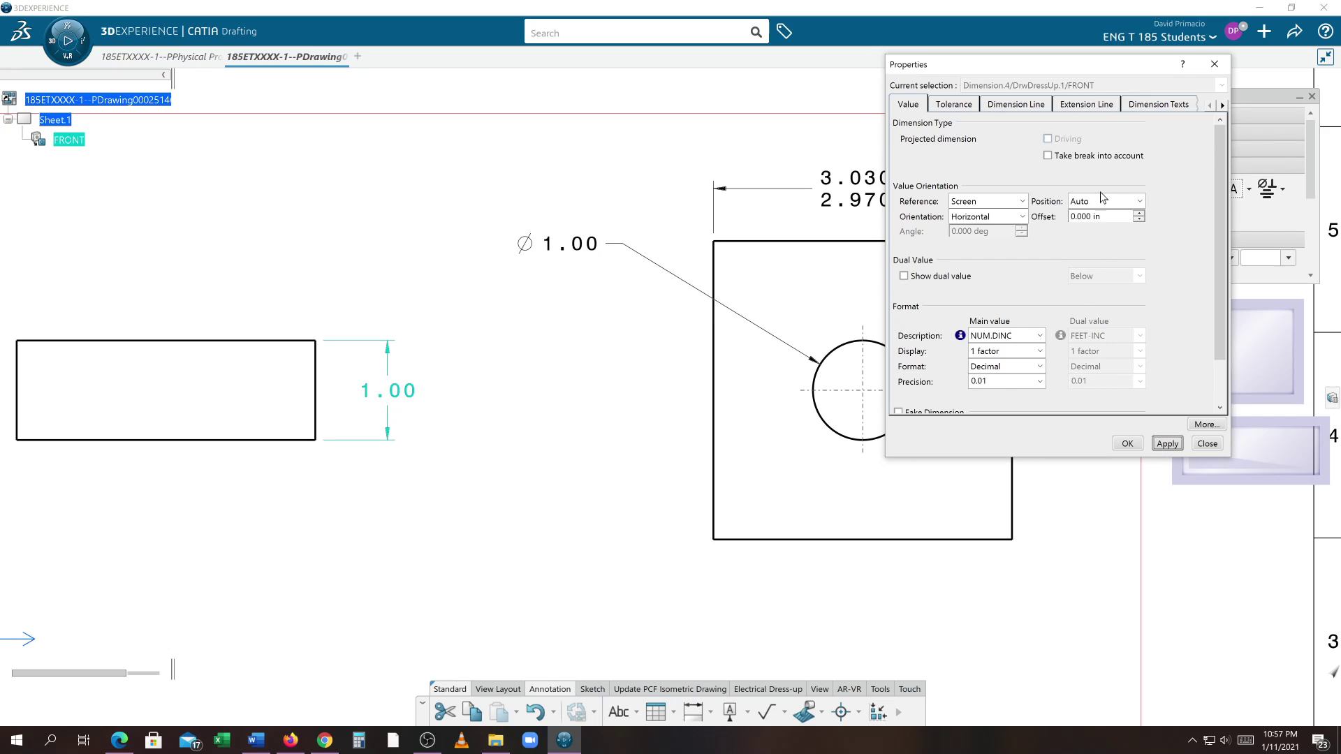
{"action": "left_click", "coordinate": [1222, 105]}
{"action": "left_click", "coordinate": [1223, 105]}
- Add the Ø diameter symbol as the pin dimension's prefix, giving Ø 1.00
{"action": "left_click", "coordinate": [1014, 106]}
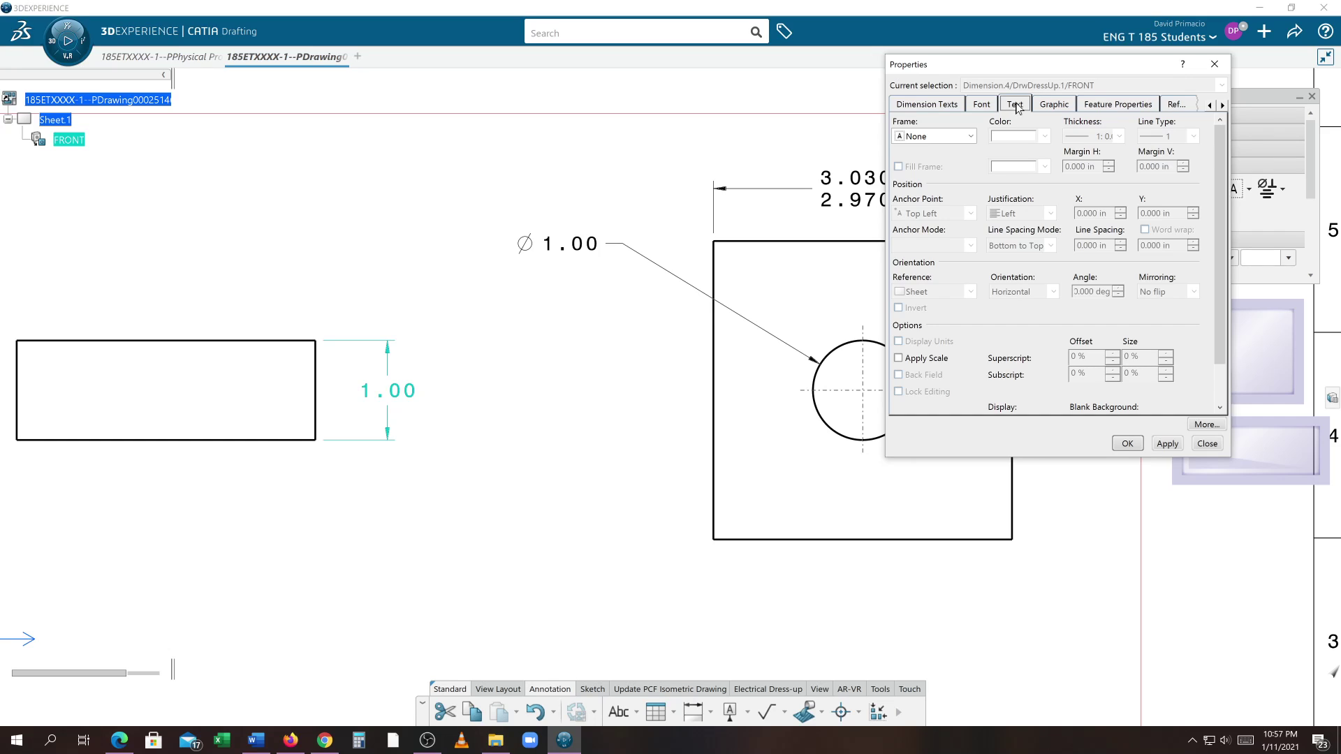
{"action": "left_click", "coordinate": [935, 106]}
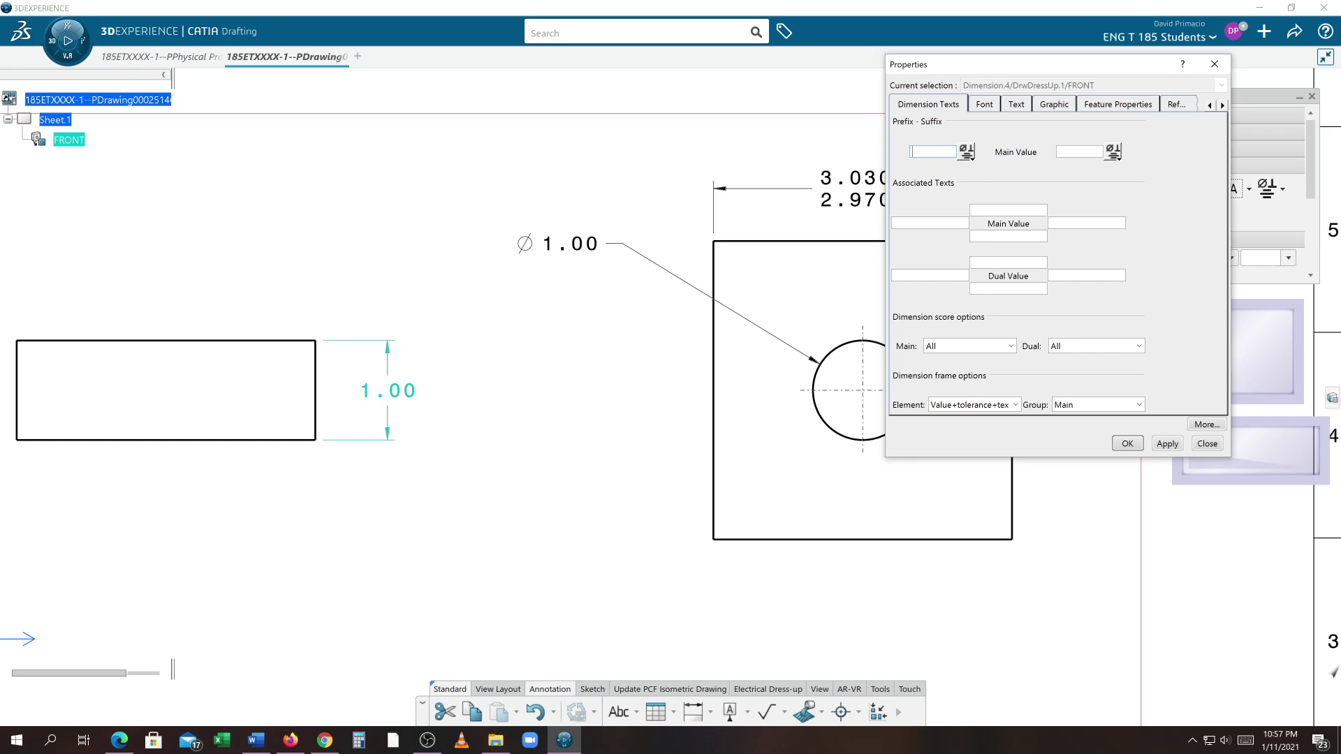
{"action": "left_click", "coordinate": [966, 152]}
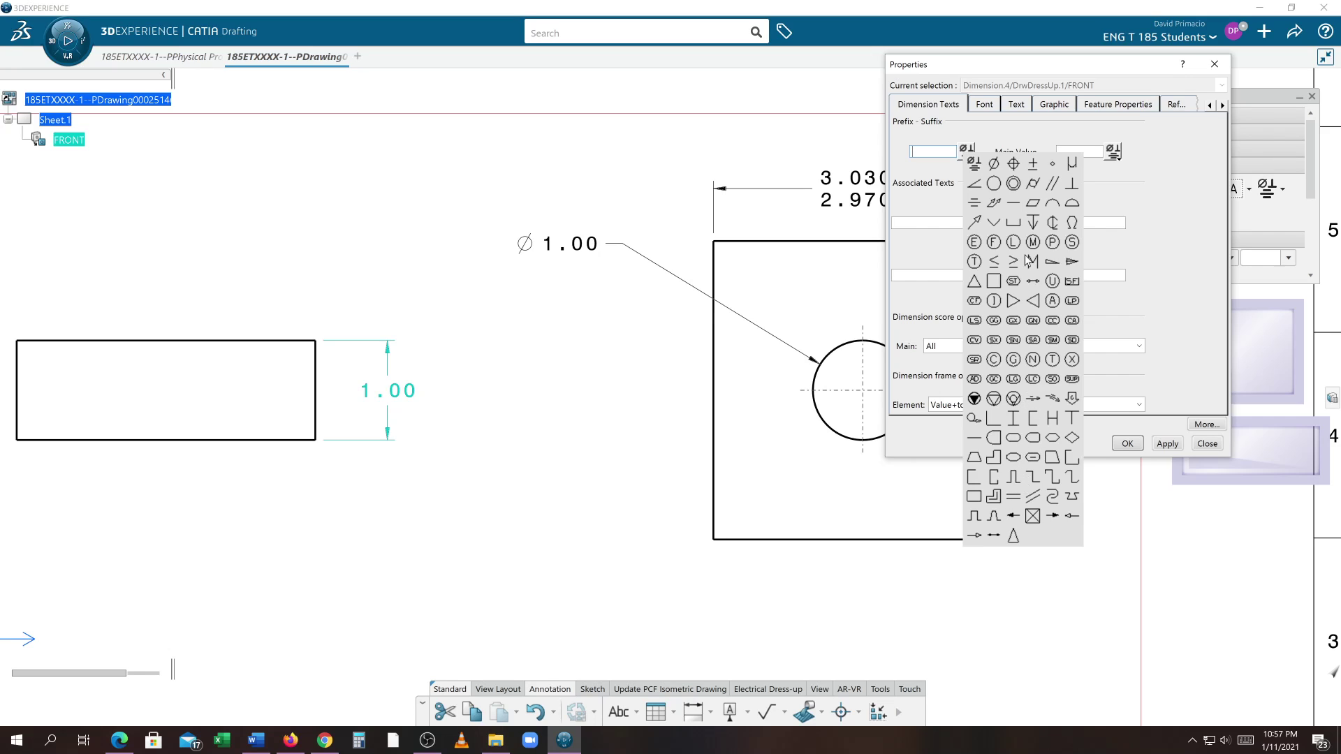
{"action": "left_click", "coordinate": [993, 165]}
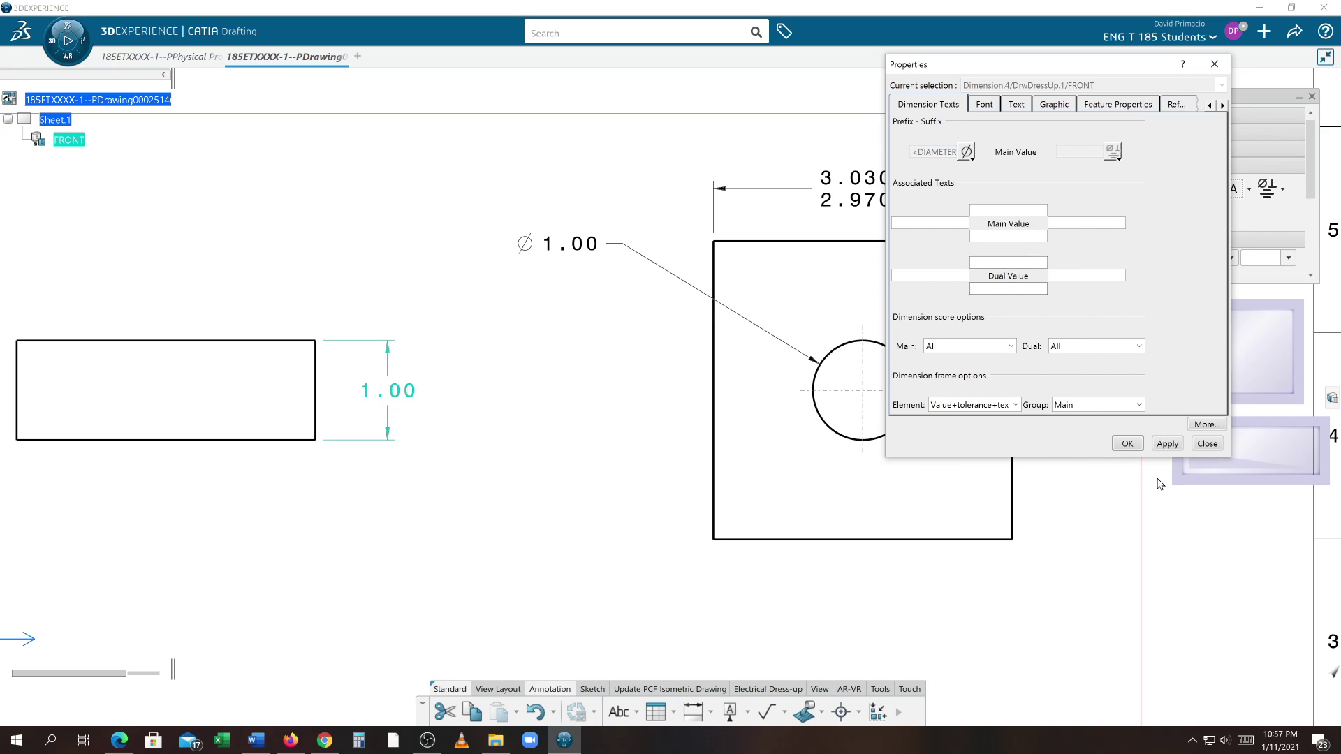
{"action": "left_click", "coordinate": [1166, 445]}
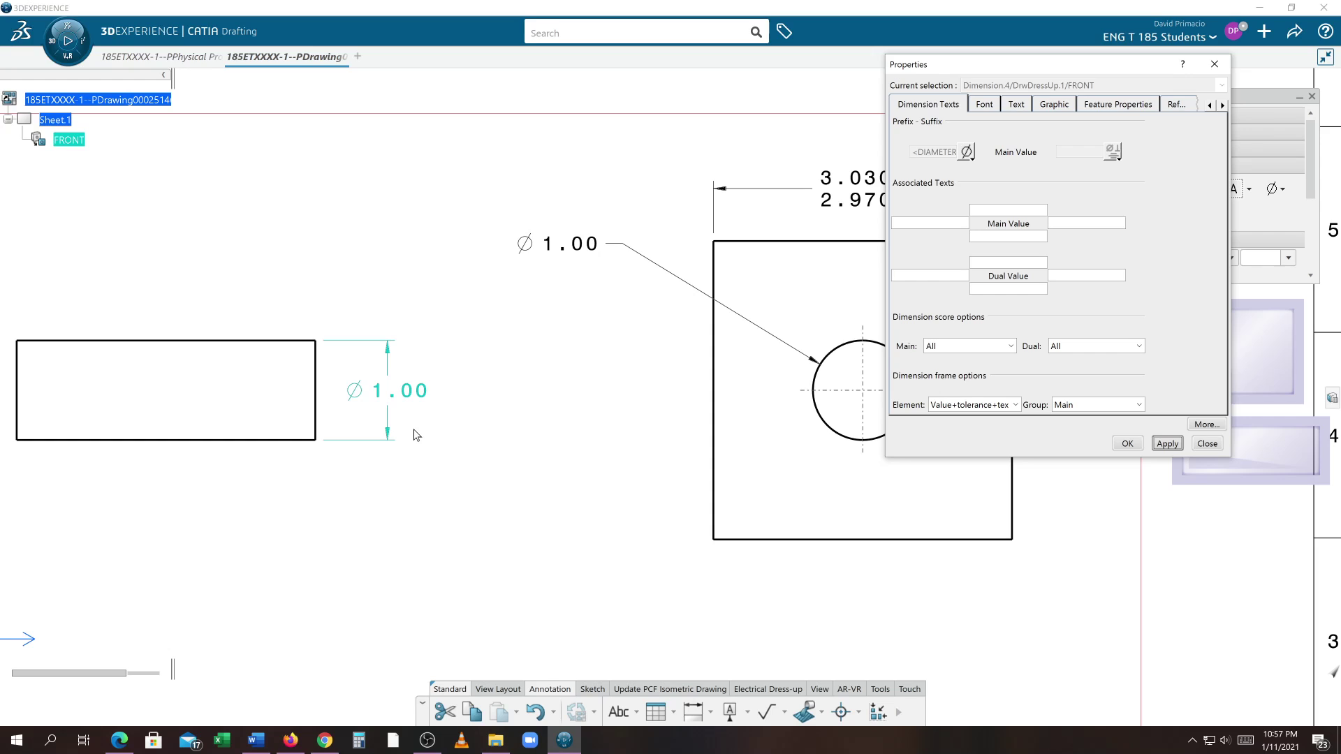
- Close the dimension Properties with OK and pan and zoom to review the Ø 1.00 pin
{"action": "left_click", "coordinate": [1136, 445]}
{"action": "left_click", "coordinate": [493, 437]}
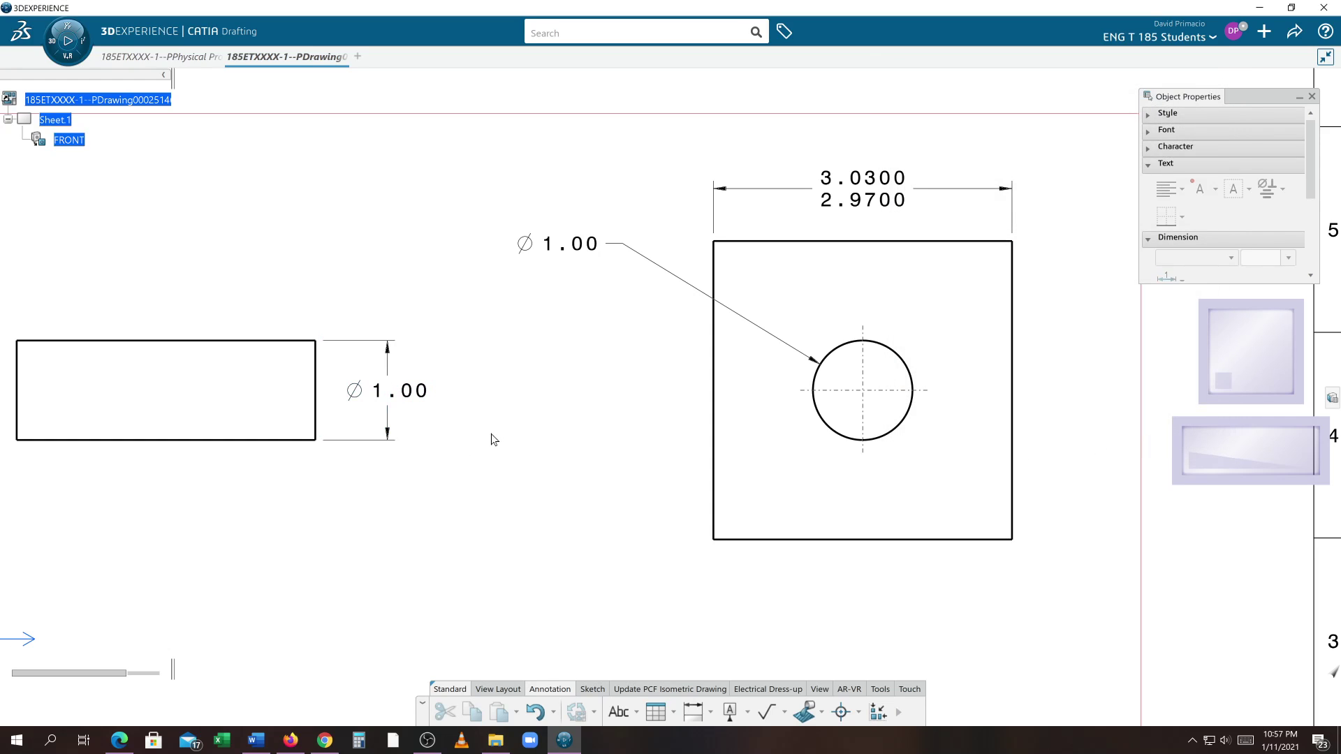
{"action": "middle_click_drag", "start_coordinate": [440, 465], "coordinate": [549, 467]}
{"action": "scroll", "coordinate": [548, 468], "scroll_direction": "up", "scroll_amount": 3}
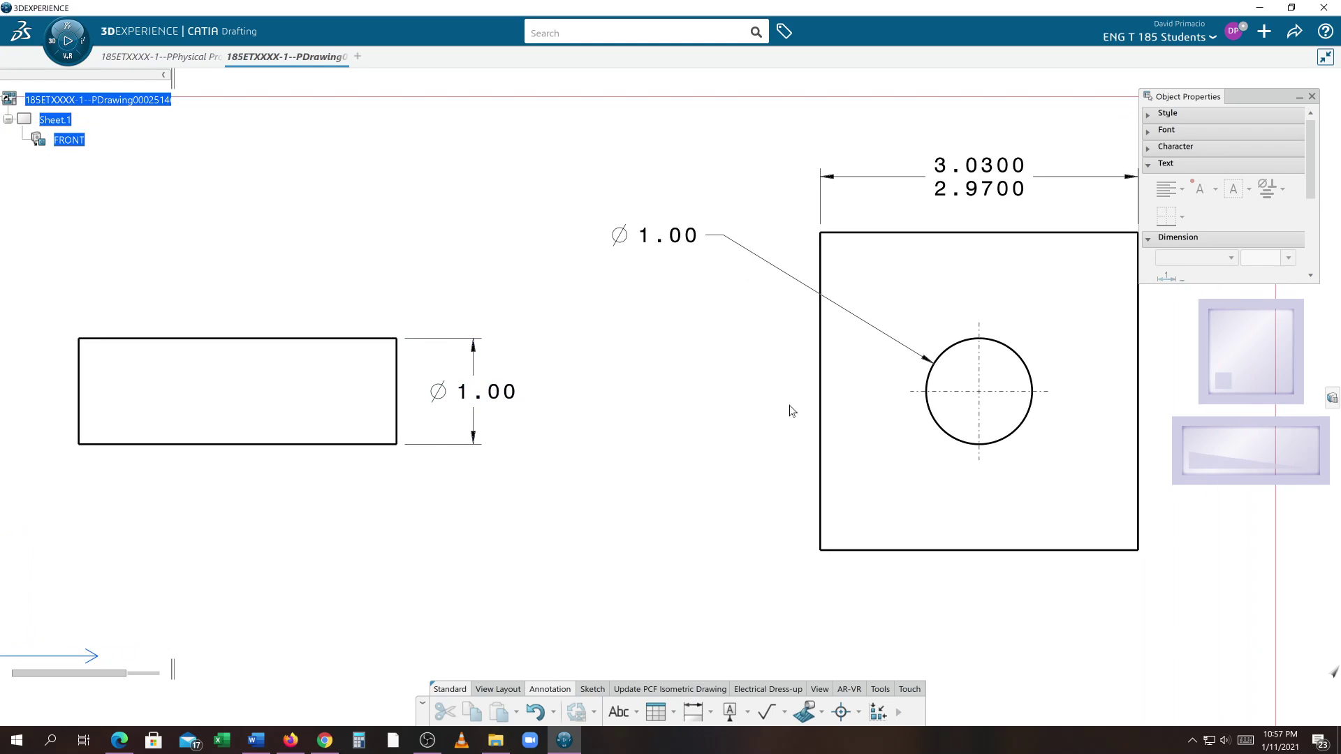
{"action": "middle_click_drag", "start_coordinate": [657, 422], "coordinate": [638, 417]}
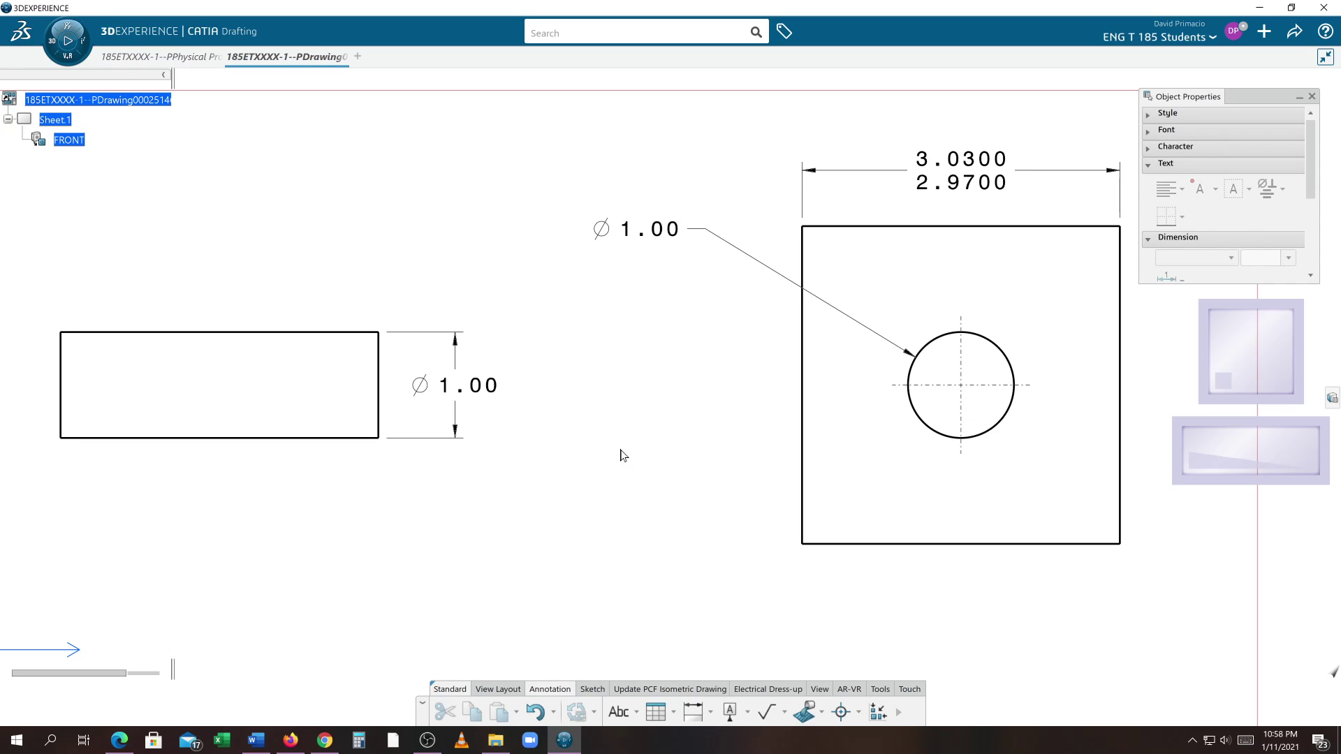
{"action": "mouse_move", "coordinate": [622, 320]}
{"action": "middle_mouse_down"}
{"action": "mouse_move", "coordinate": [552, 315]}
{"action": "mouse_move", "coordinate": [548, 392]}
{"action": "mouse_move", "coordinate": [571, 342]}
{"action": "middle_mouse_up"}
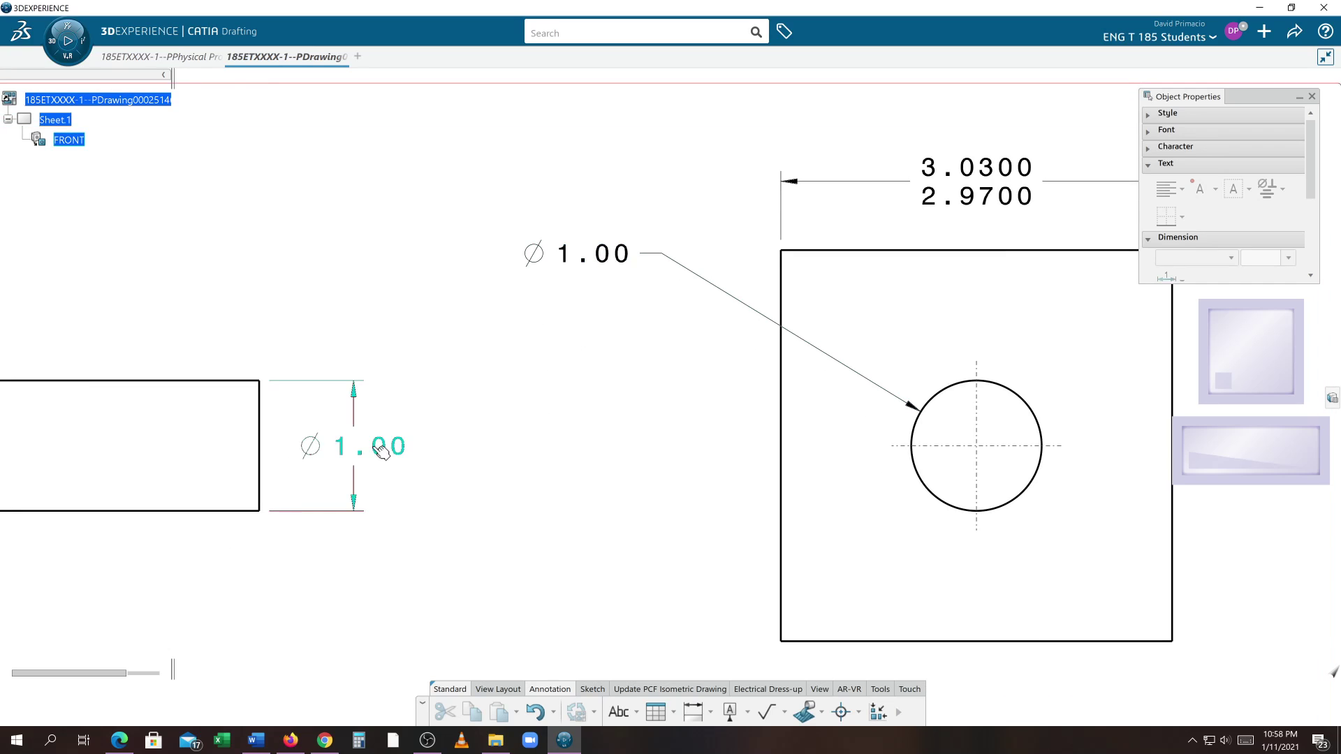
{"action": "mouse_move", "coordinate": [448, 396]}
{"action": "middle_mouse_down"}
{"action": "mouse_move", "coordinate": [616, 365]}
{"action": "mouse_move", "coordinate": [609, 454]}
{"action": "mouse_move", "coordinate": [604, 393]}
{"action": "mouse_move", "coordinate": [572, 422]}
{"action": "middle_mouse_up"}
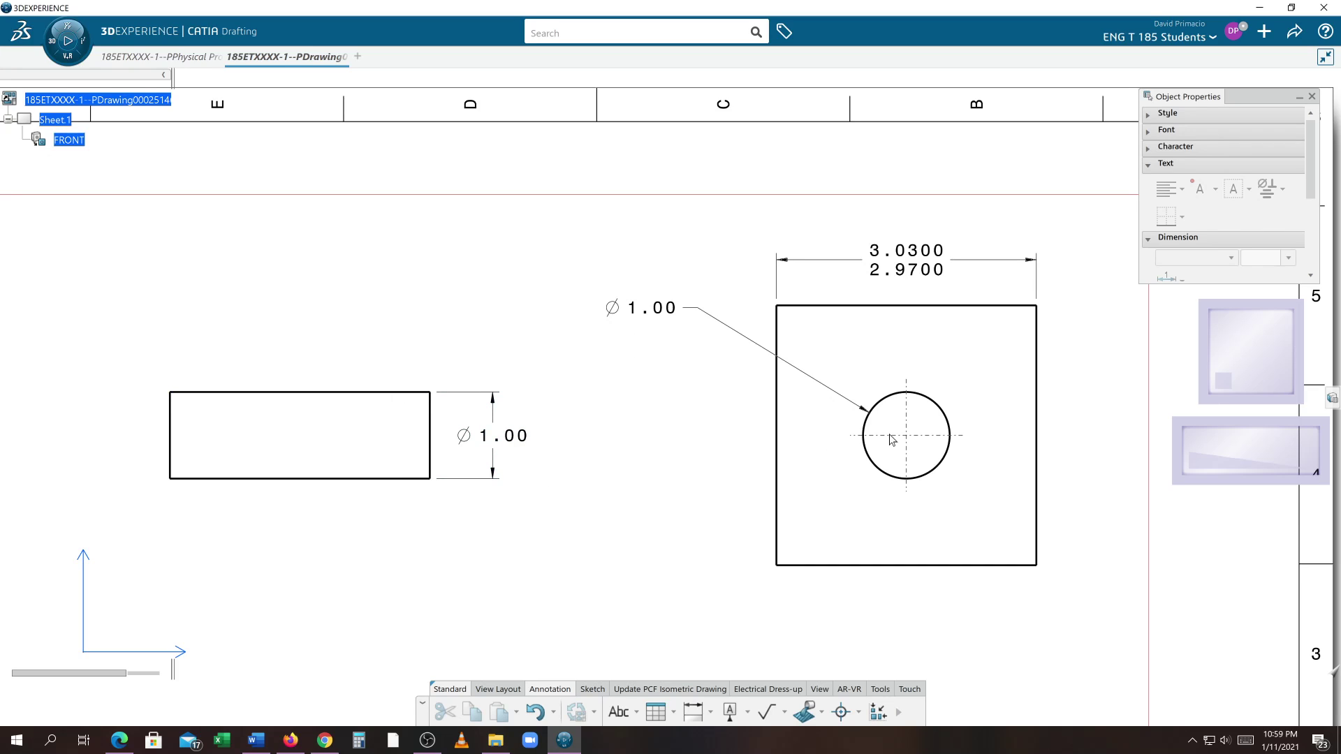
- Open the Ø1.00 hole callout's Properties at the Tolerance tab and expand the Main Value format list
{"action": "left_click", "coordinate": [669, 315]}
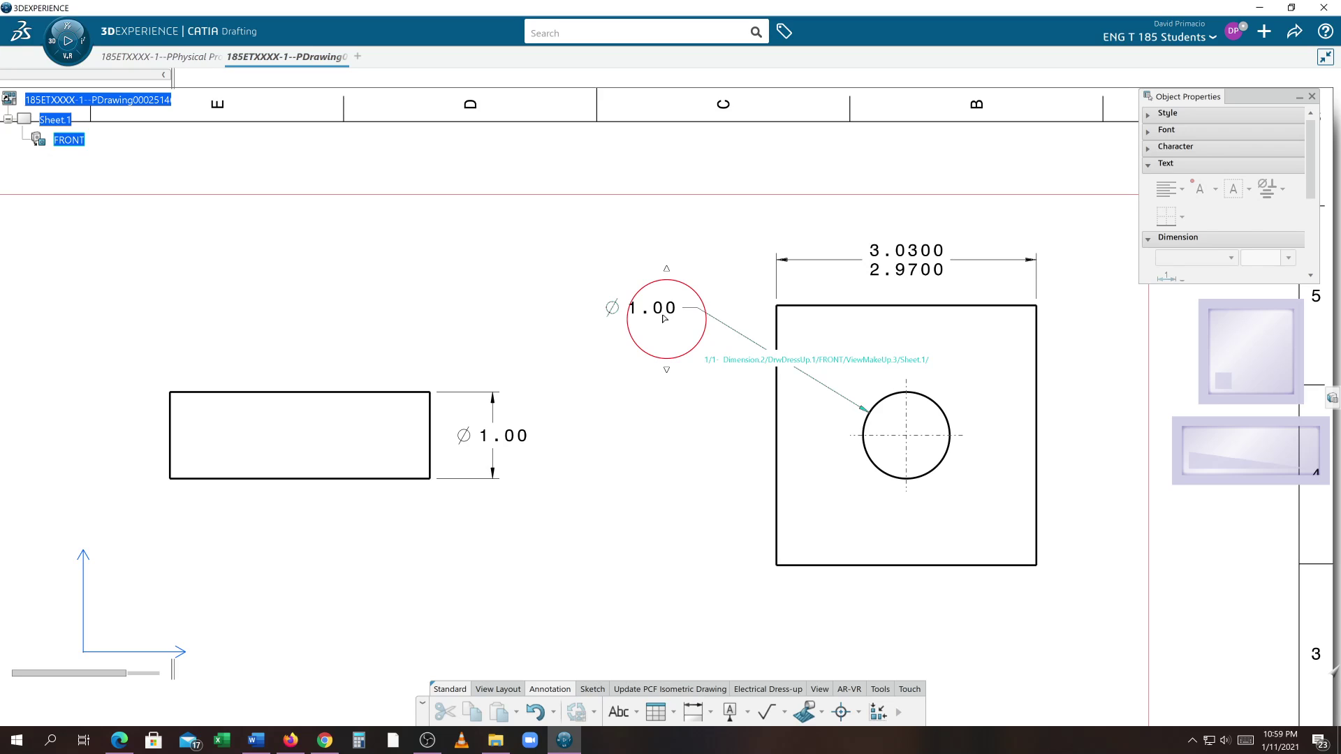
{"action": "double_click", "coordinate": [664, 315]}
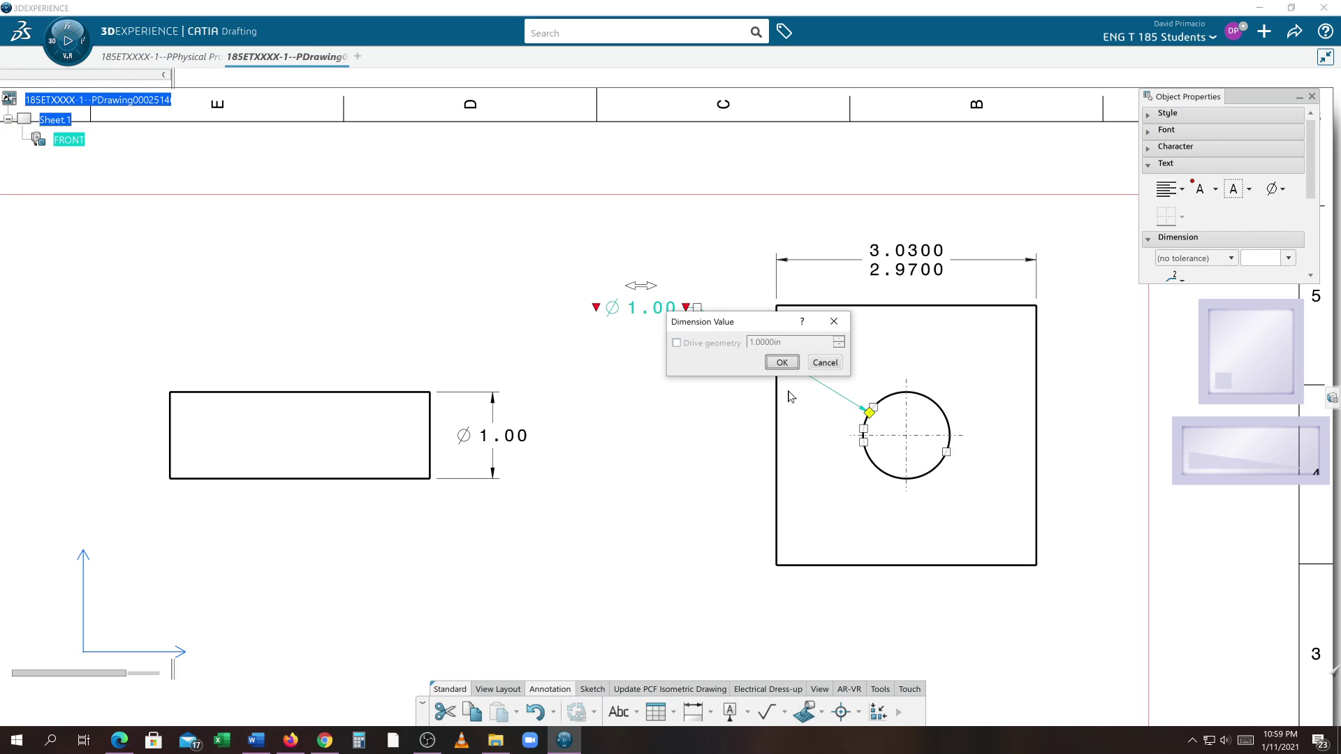
{"action": "left_click", "coordinate": [824, 362]}
{"action": "right_click", "coordinate": [667, 357]}
{"action": "left_click", "coordinate": [736, 425]}
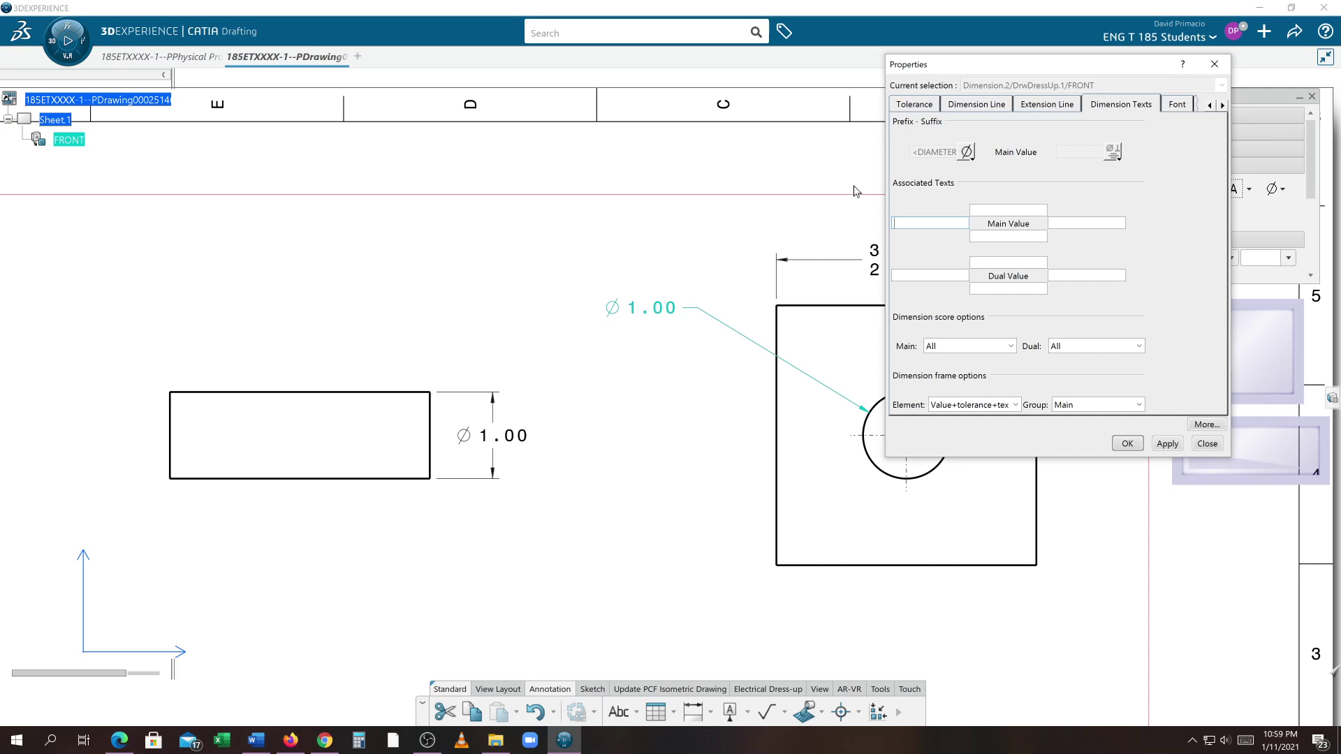
{"action": "left_click", "coordinate": [926, 106]}
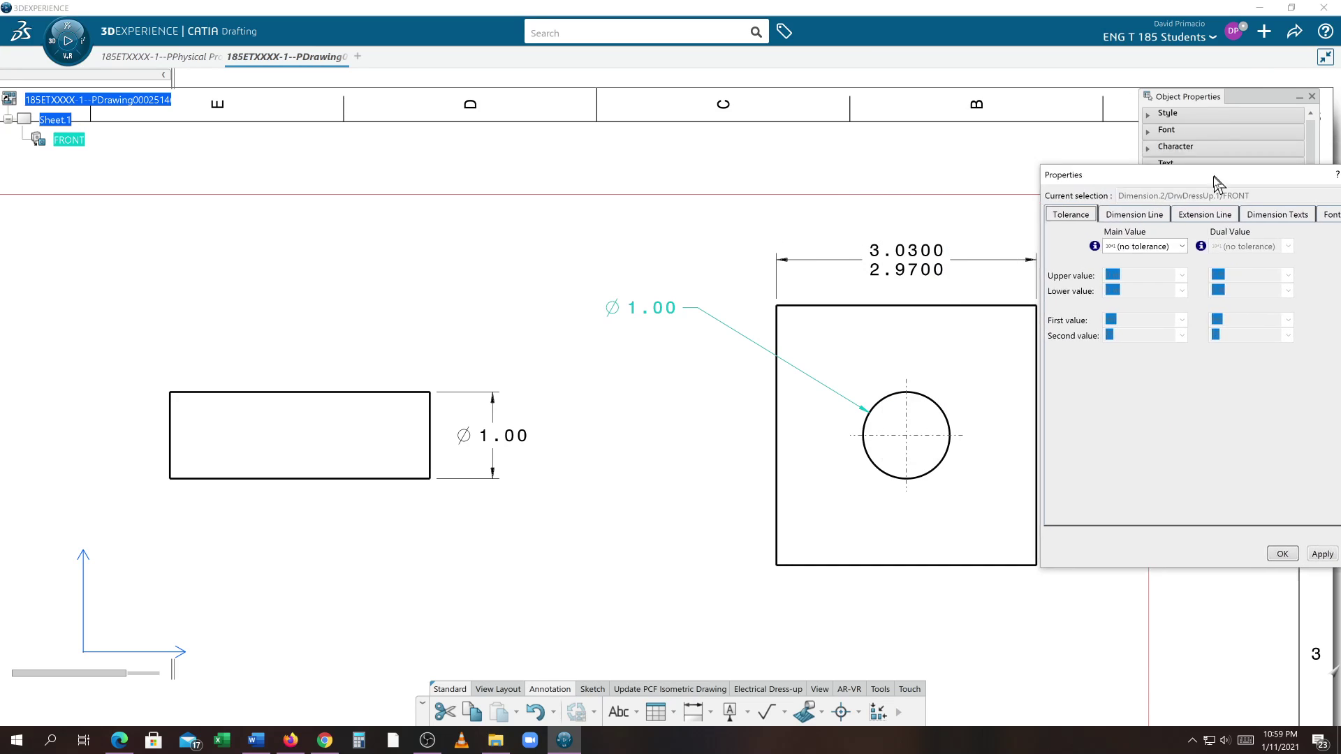
{"action": "left_click_drag", "start_coordinate": [1217, 185], "coordinate": [1127, 299]}
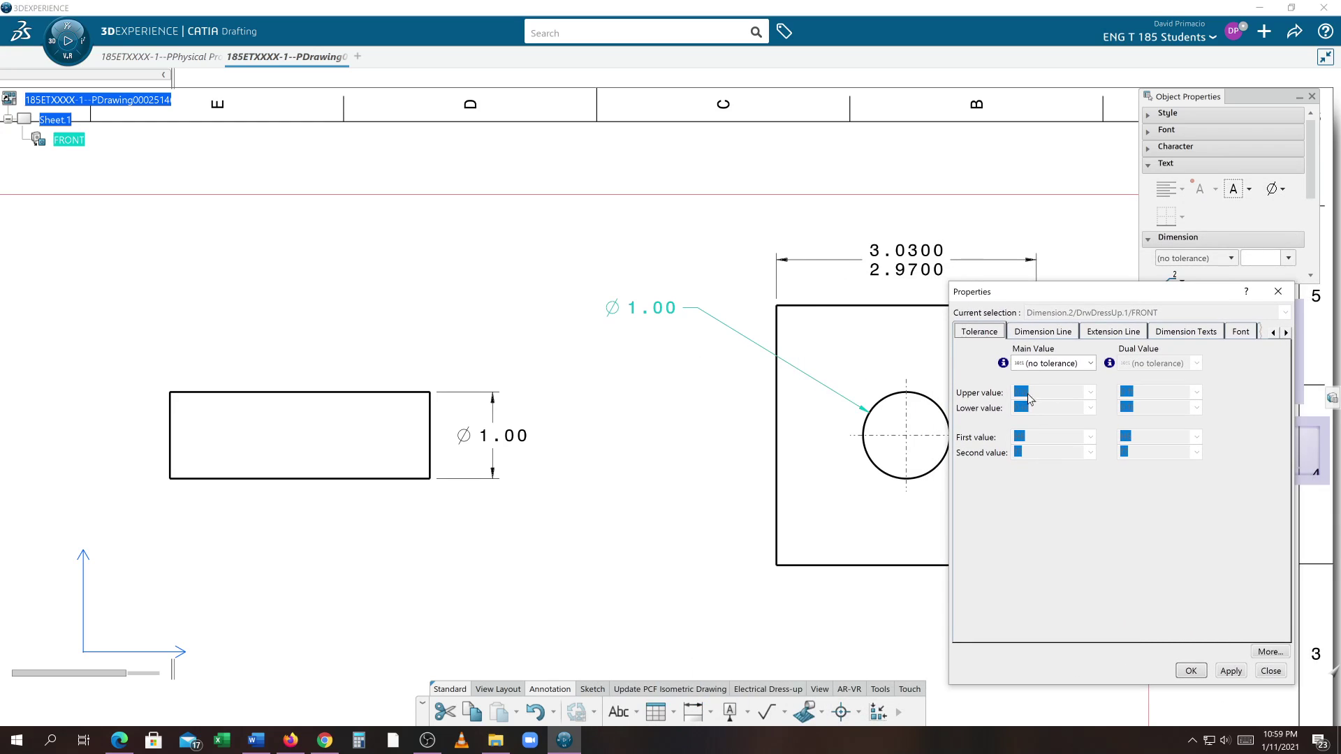
{"action": "left_click", "coordinate": [1046, 364]}
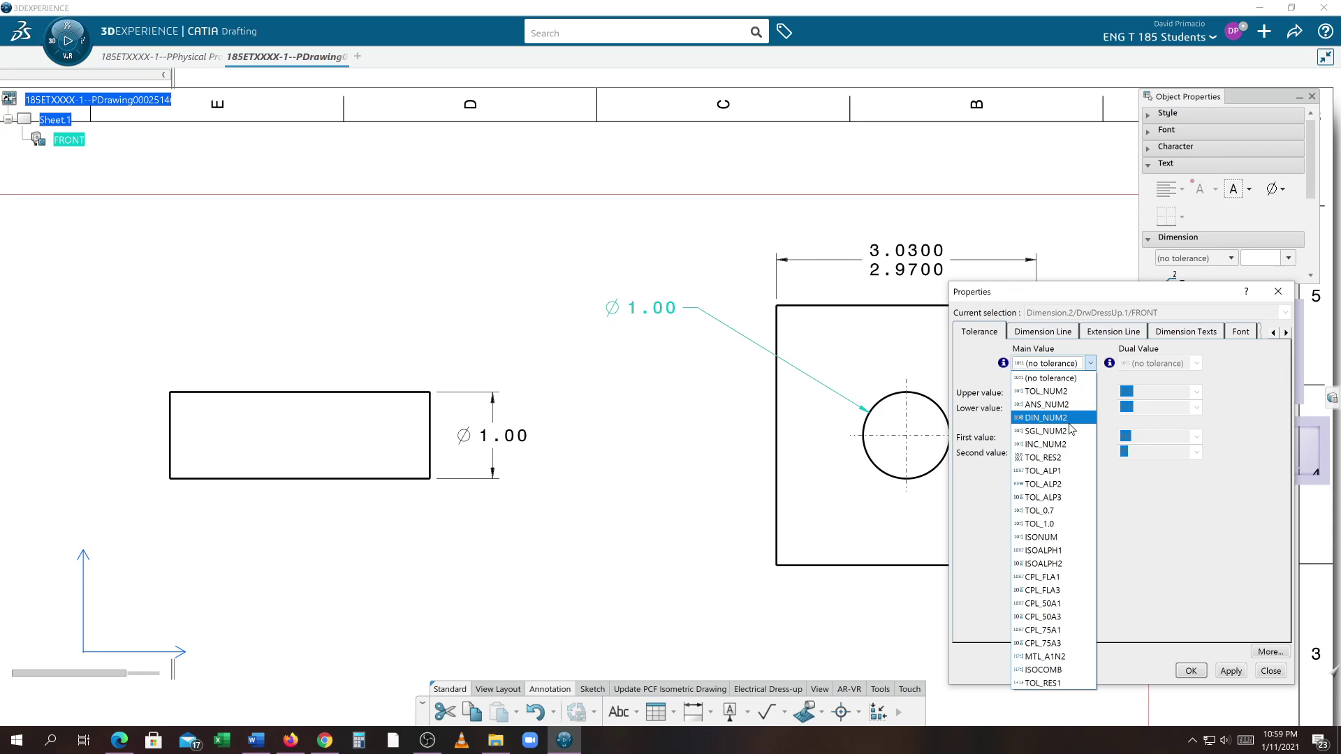
- Choose INC_NUM2 tolerance with an upper value of .030 and apply it to the hole callout
{"action": "left_click", "coordinate": [1070, 449]}
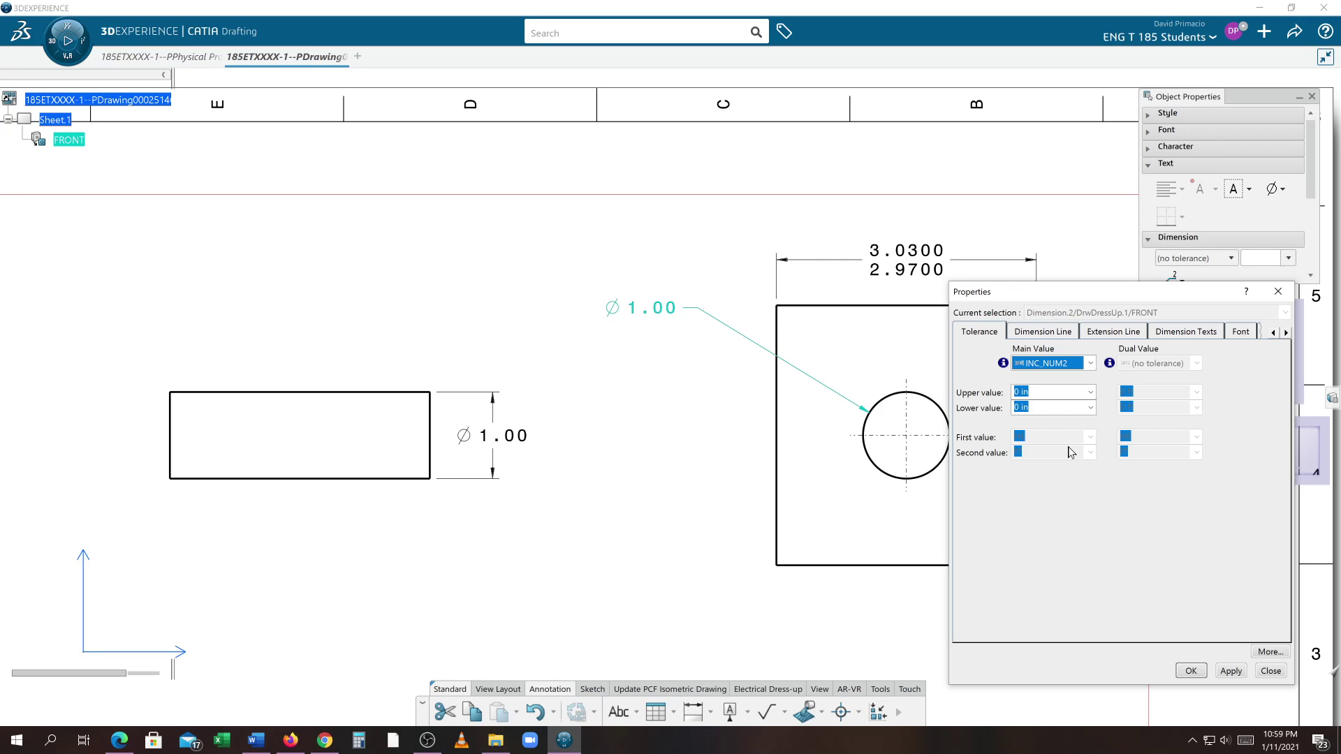
{"action": "left_click", "coordinate": [1032, 408]}
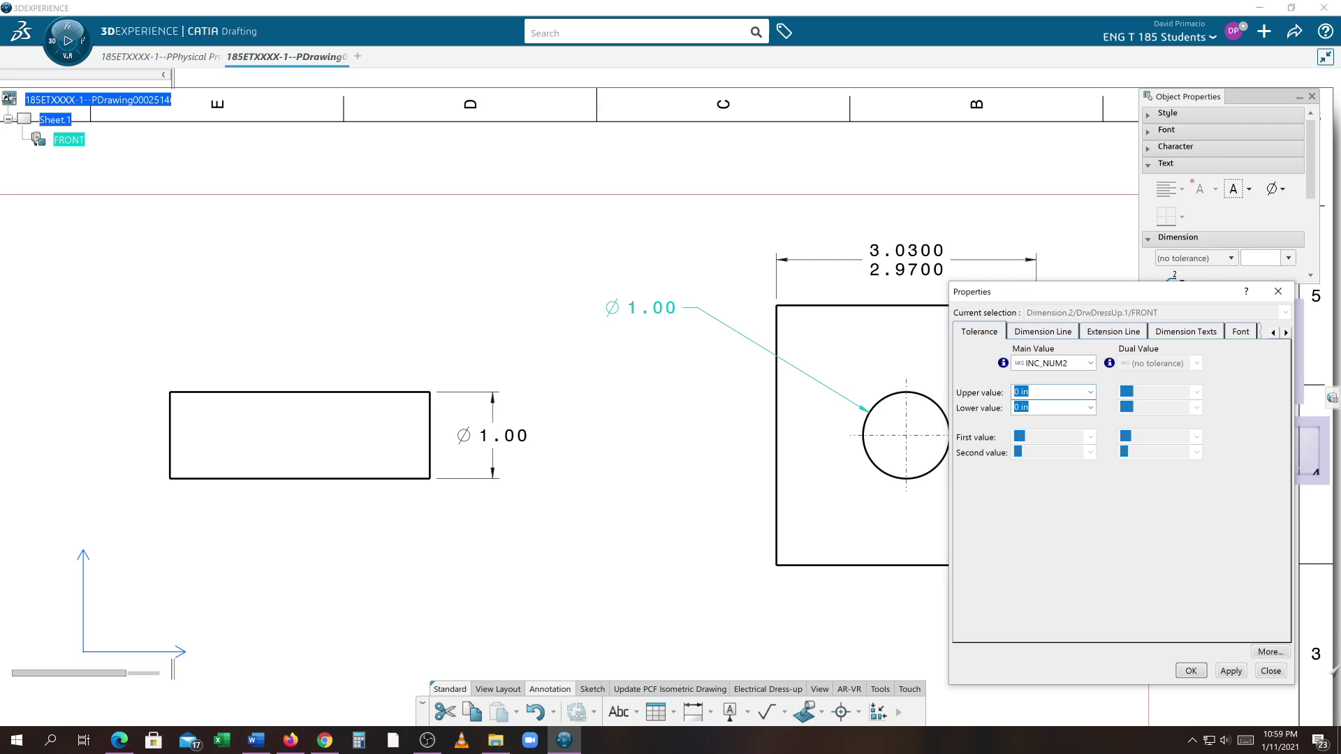
{"action": "left_click", "coordinate": [1013, 393]}
{"action": "type", "text": "."}
{"action": "key", "text": "BackSpace"}
{"action": "type", "text": ".03"}
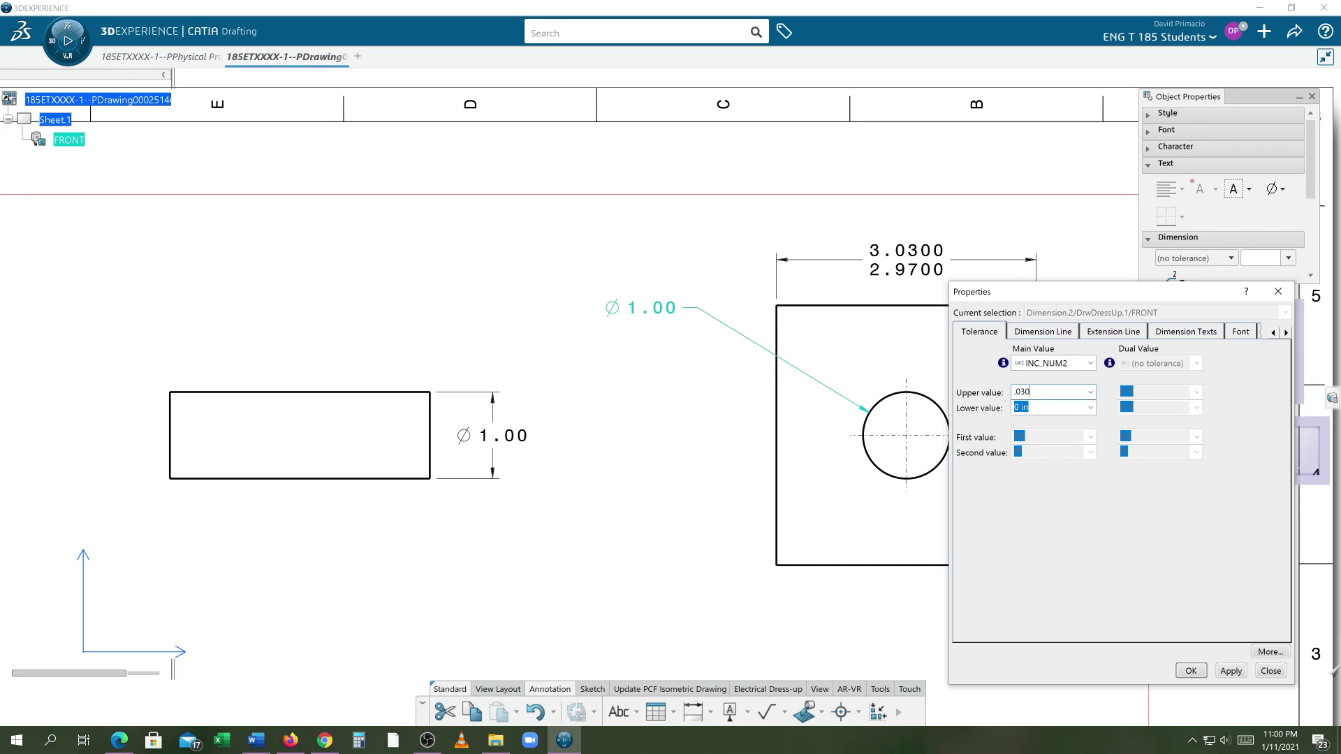
{"action": "type", "text": "0"}
{"action": "left_click", "coordinate": [1240, 672]}
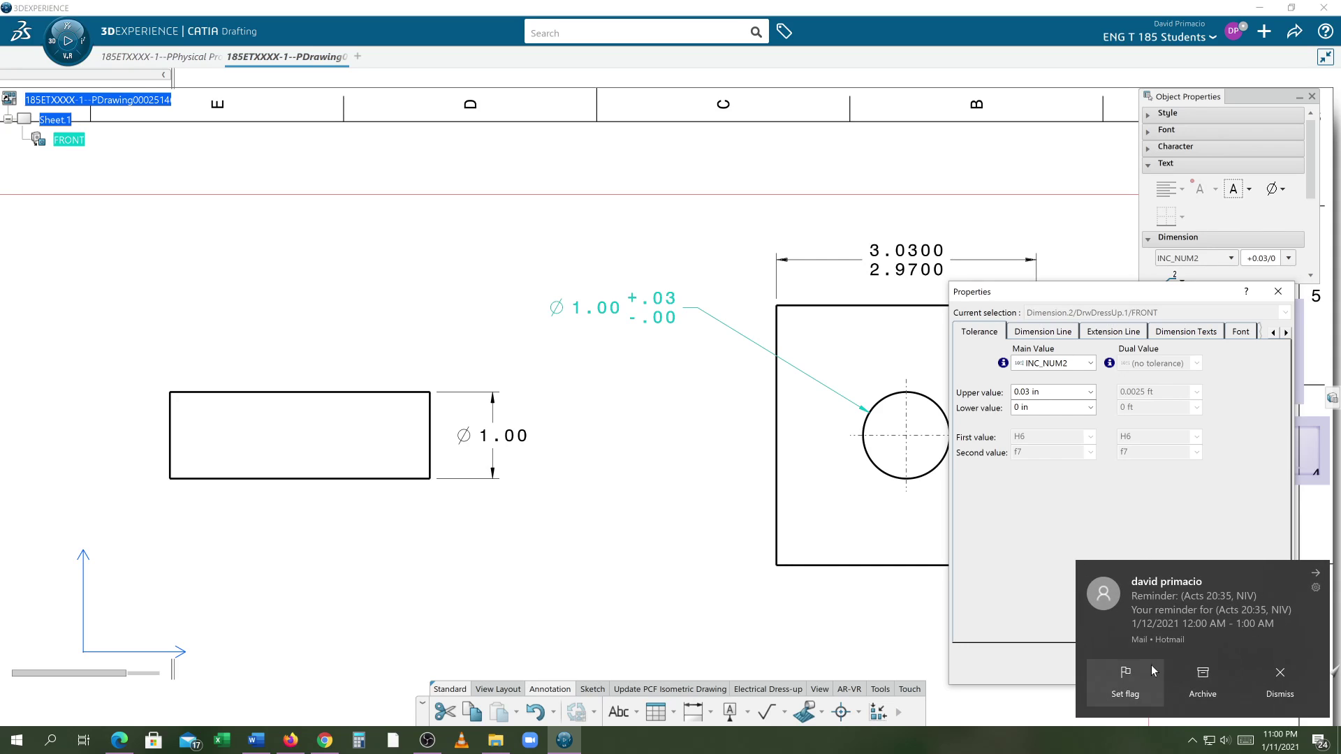
- Dismiss the mail notification and close the callout's Properties with OK
{"action": "left_click", "coordinate": [1246, 681]}
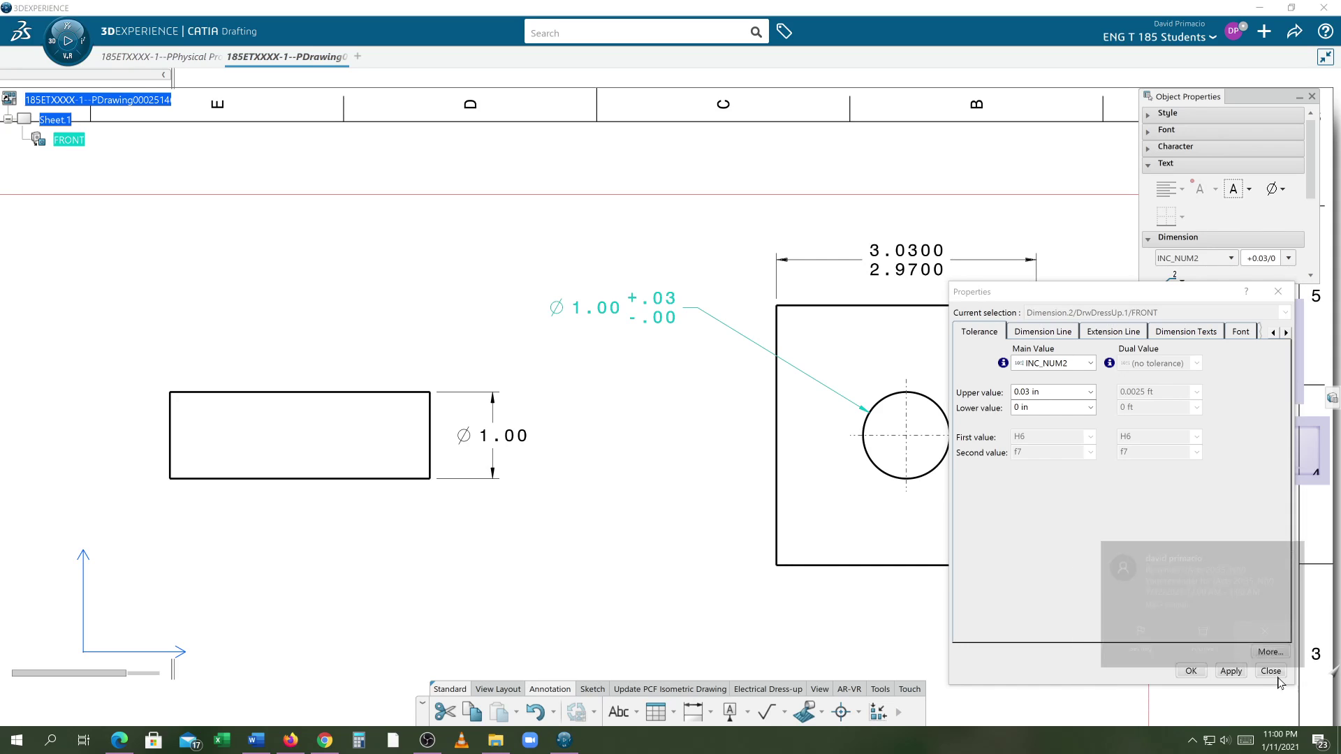
{"action": "left_click", "coordinate": [1187, 672]}
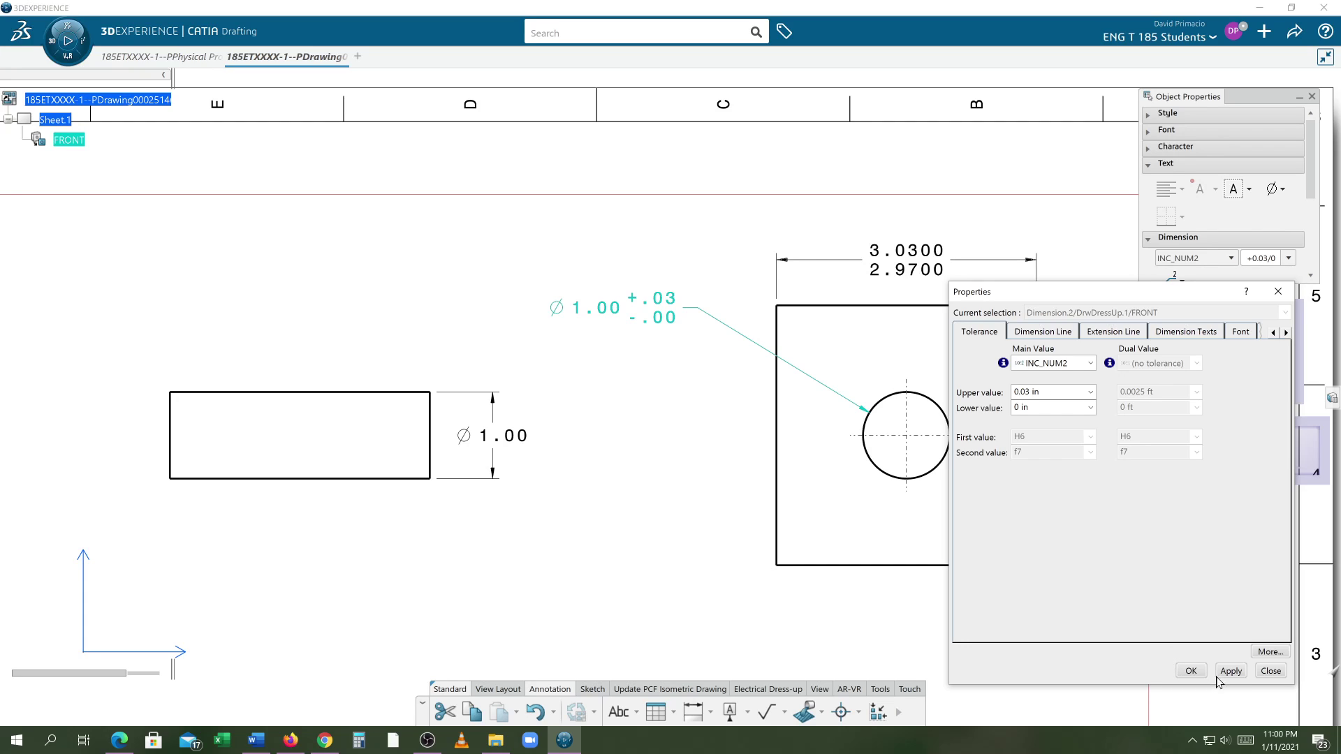
{"action": "left_click", "coordinate": [1191, 671]}
- Select the pin's Ø1.00 dimension and open its Properties
{"action": "left_click", "coordinate": [633, 526]}
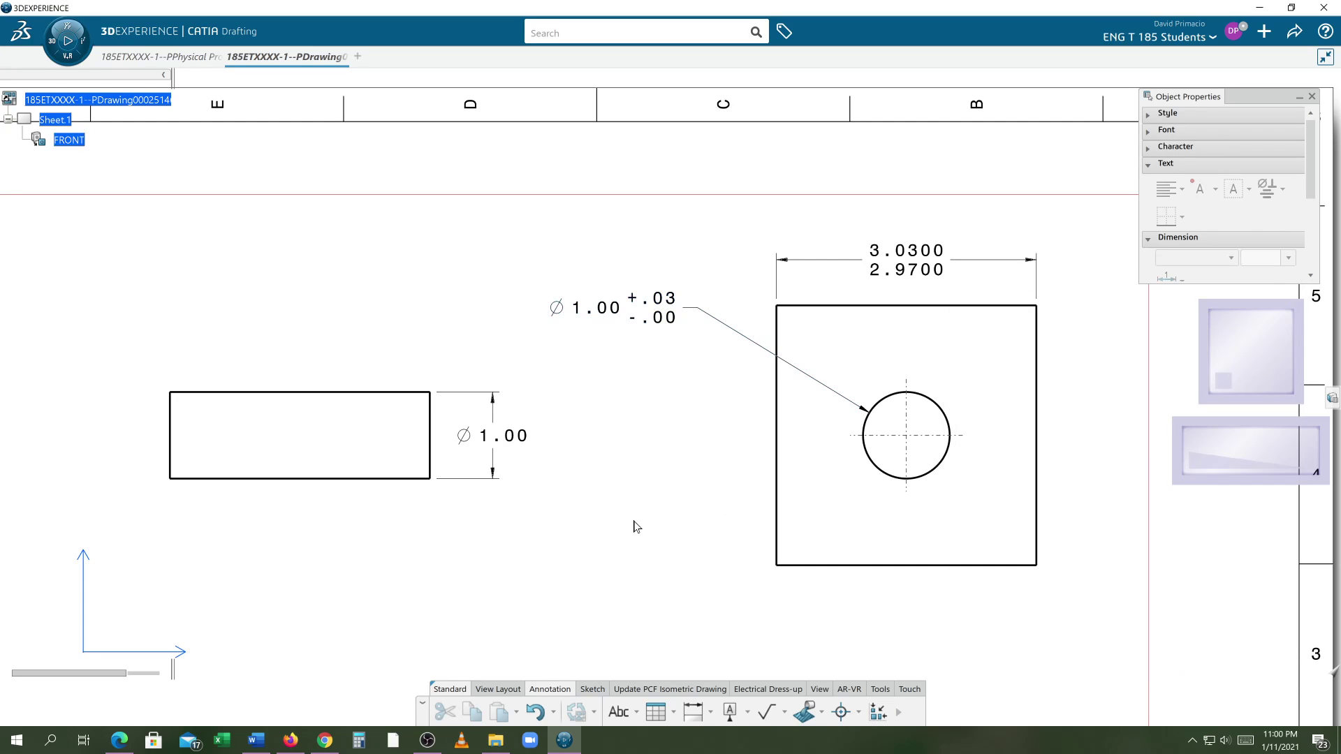
{"action": "middle_click_drag", "start_coordinate": [608, 514], "coordinate": [569, 542]}
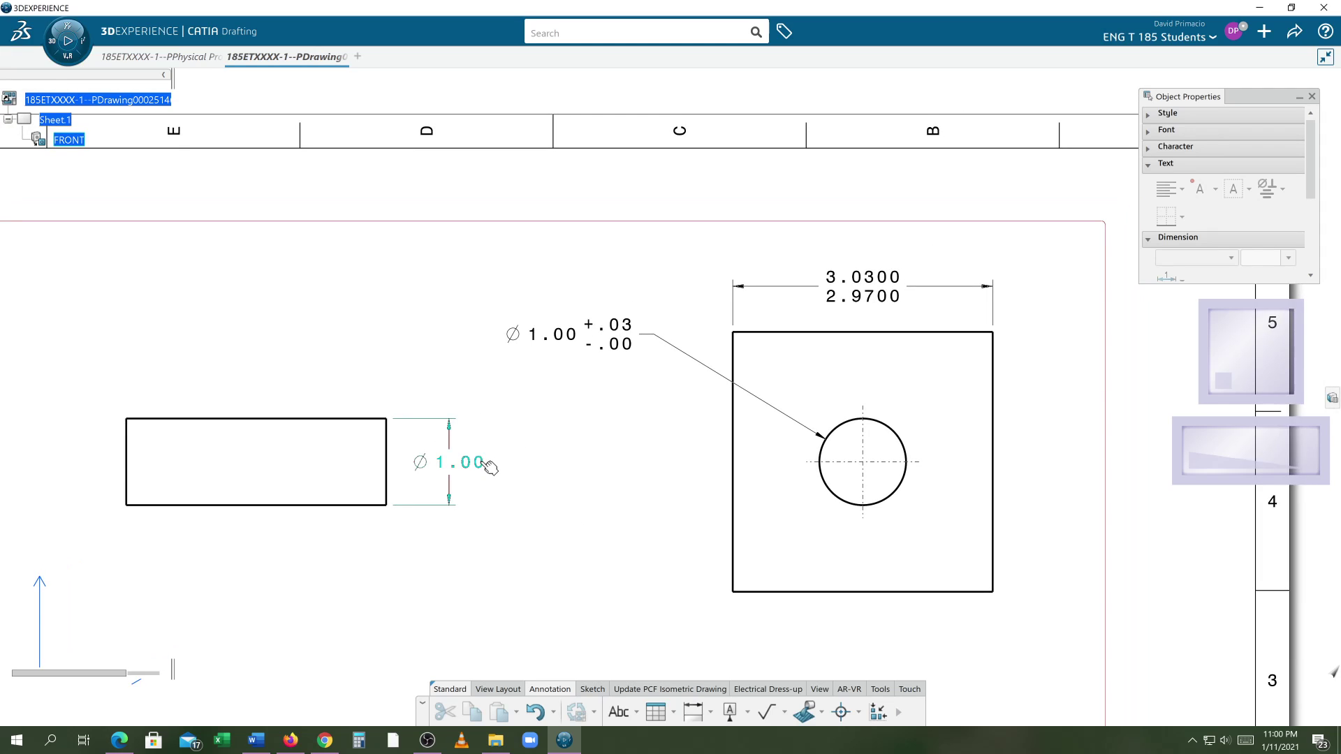
{"action": "mouse_move", "coordinate": [468, 466]}
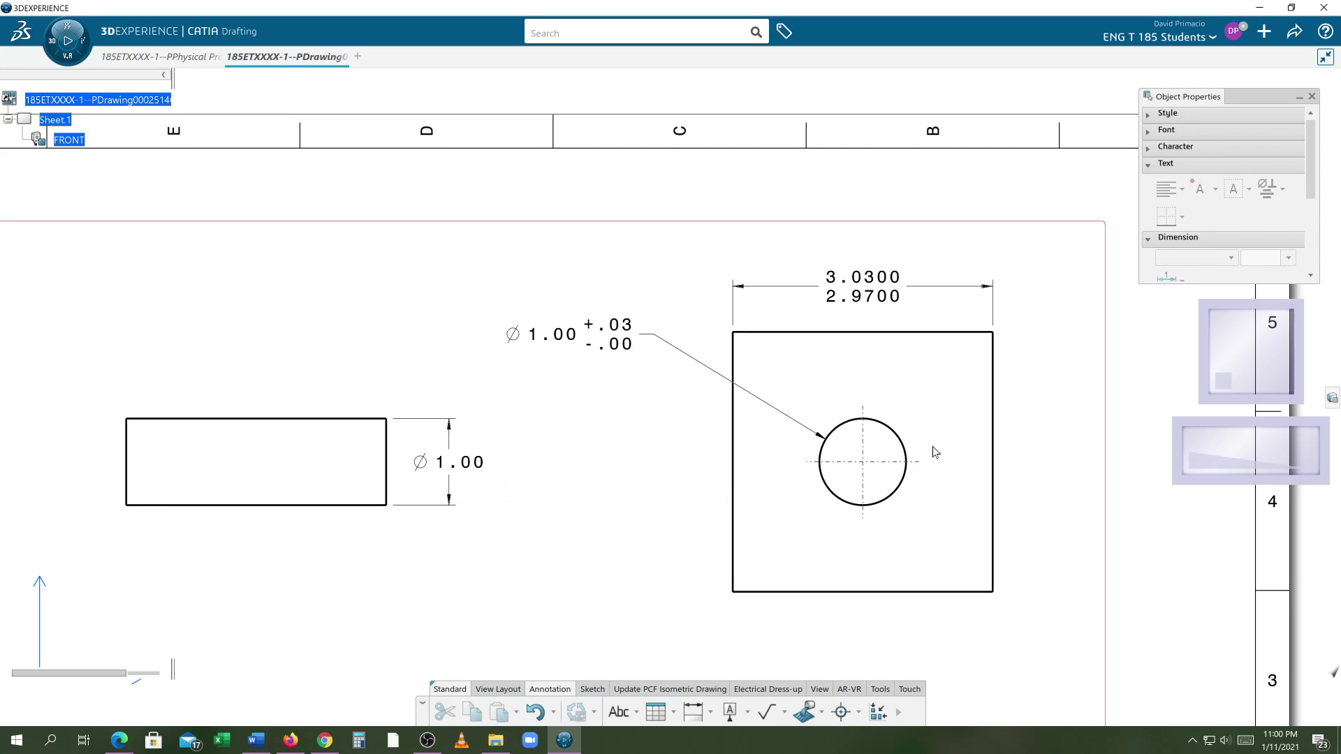
{"action": "left_click", "coordinate": [445, 471]}
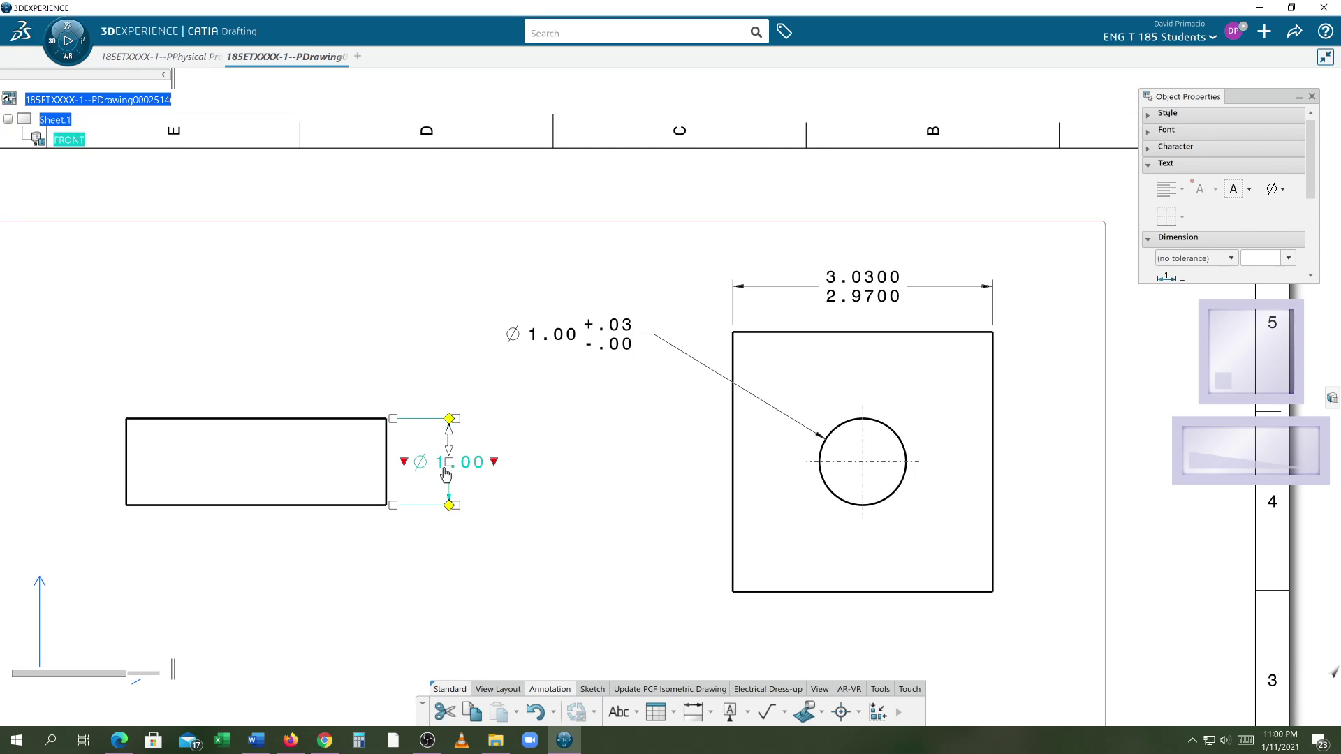
{"action": "right_click", "coordinate": [489, 465]}
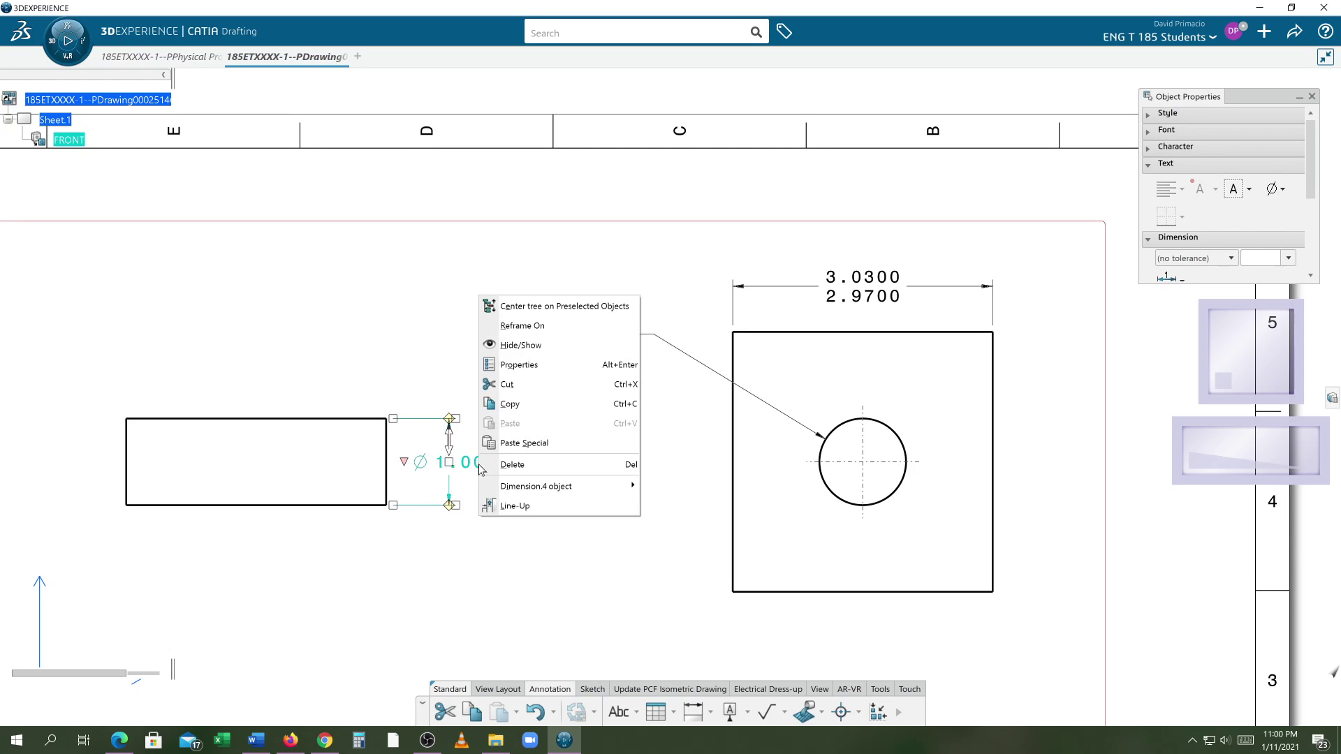
{"action": "left_click", "coordinate": [535, 363]}
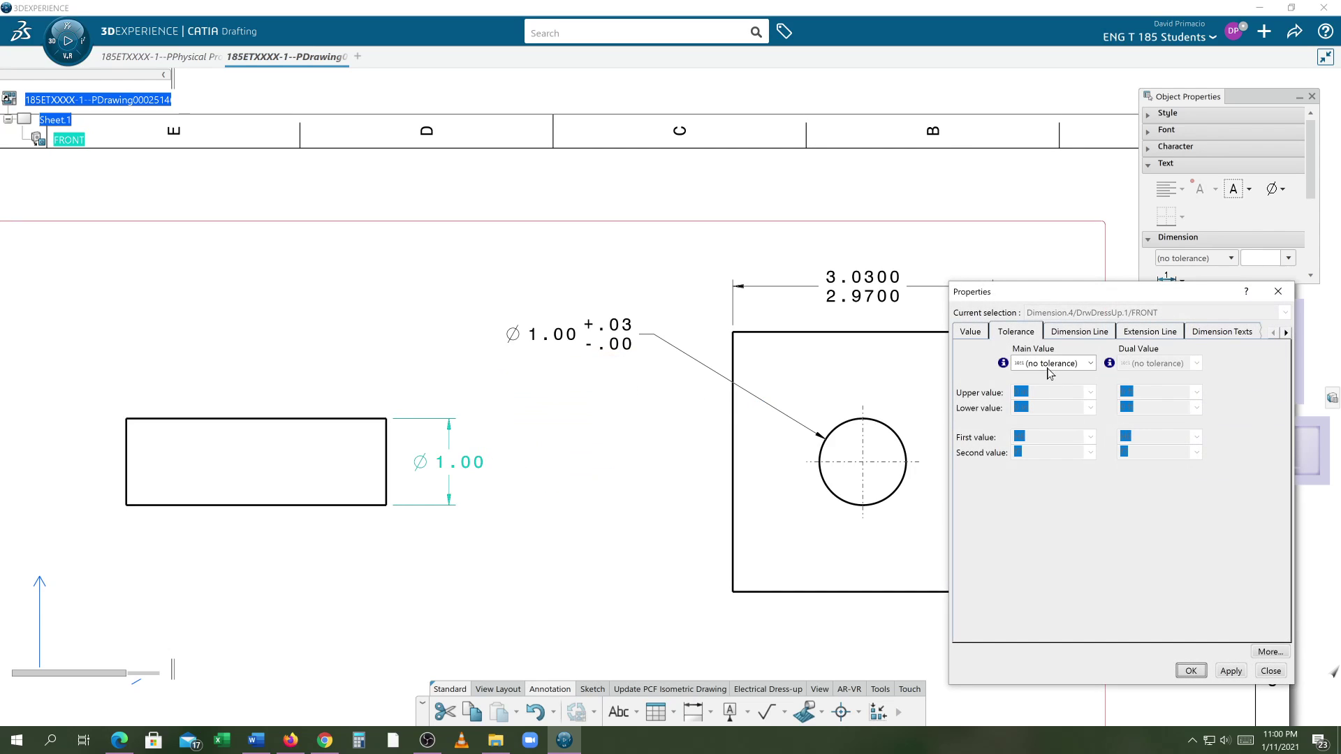
- Apply TOL_RES2 tolerance with upper -0.01 and lower -0.03, showing limits .99/.97
{"action": "left_click", "coordinate": [1048, 368]}
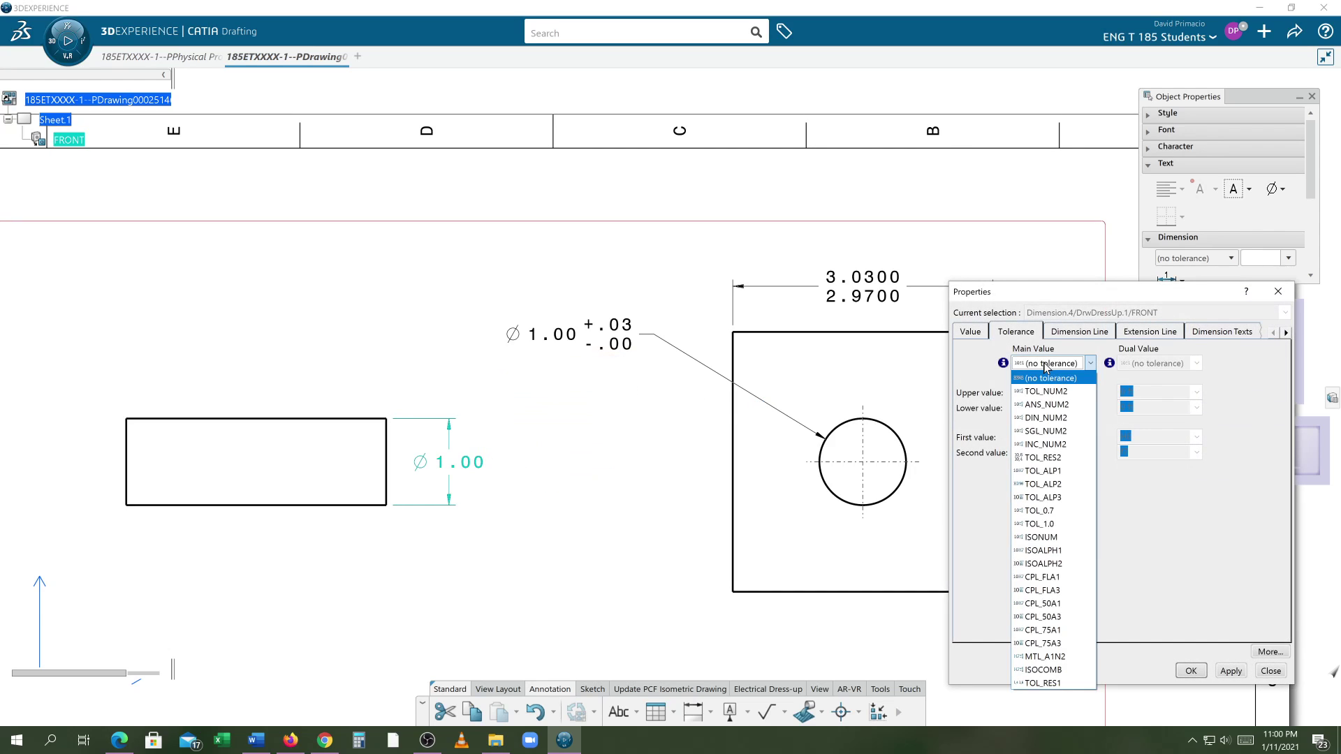
{"action": "left_click", "coordinate": [1076, 463]}
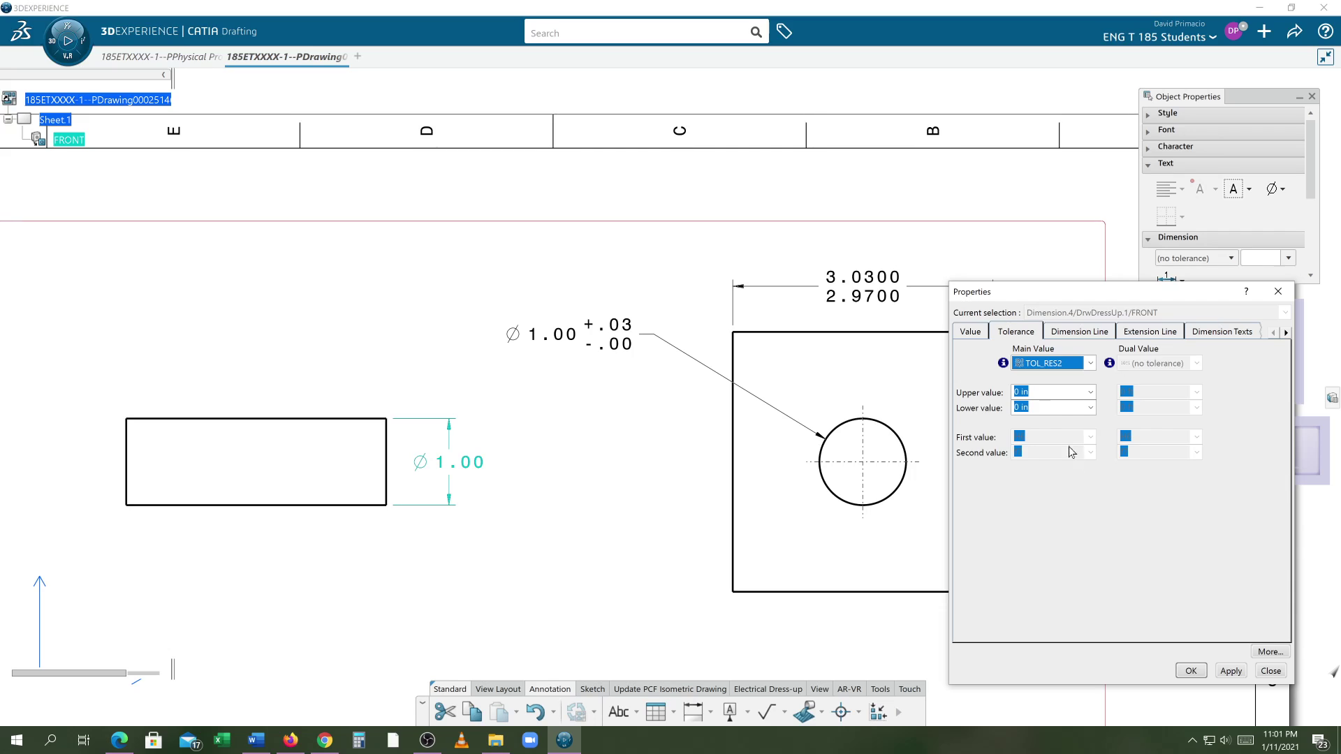
{"action": "left_click", "coordinate": [1048, 392]}
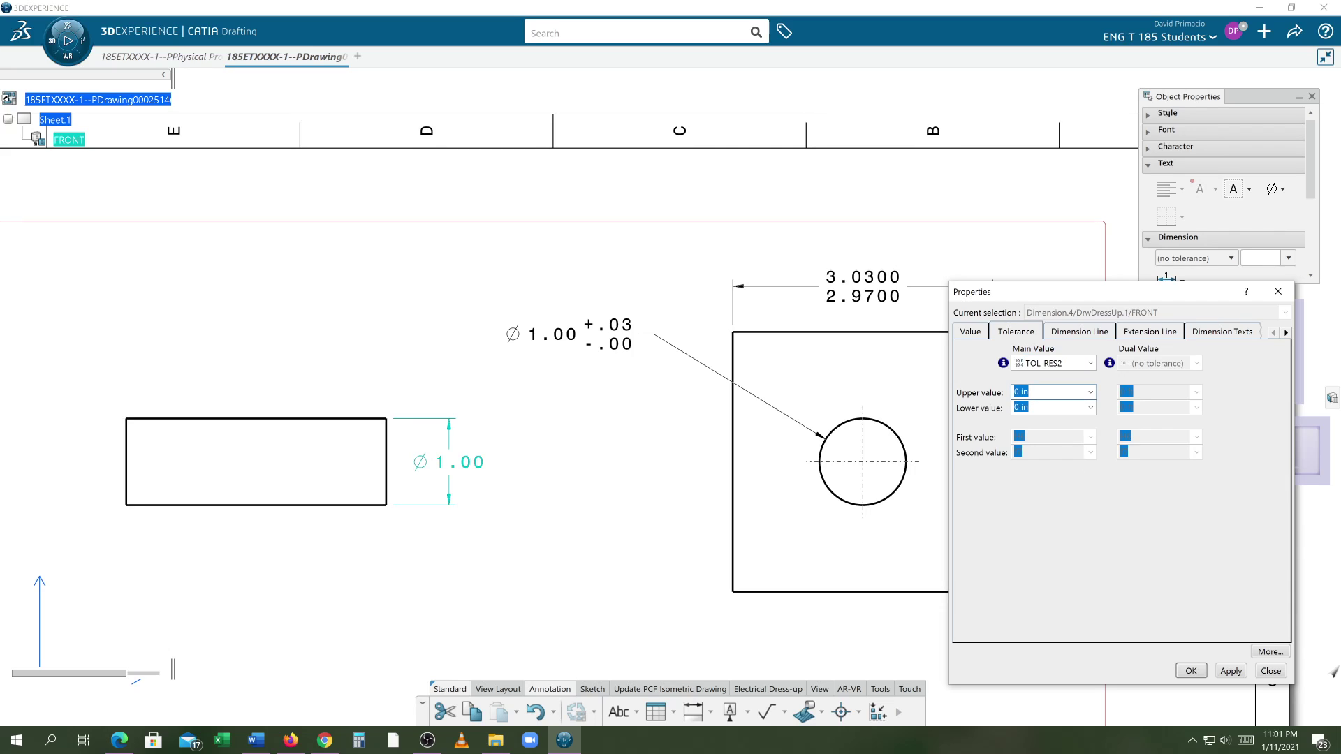
{"action": "type", "text": "-.01"}
{"action": "key", "text": "Tab"}
{"action": "type", "text": "-0"}
{"action": "type", "text": ".03"}
{"action": "key", "text": "Tab"}
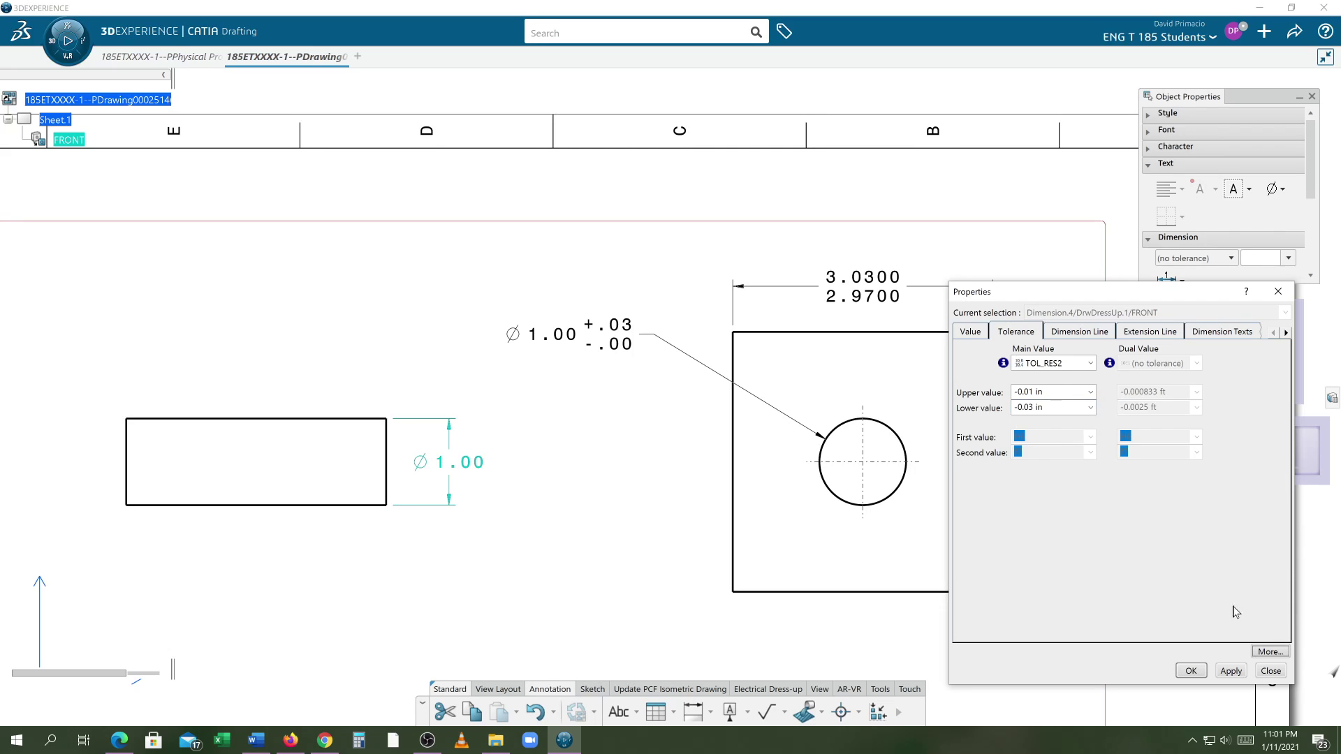
{"action": "left_click", "coordinate": [1230, 670]}
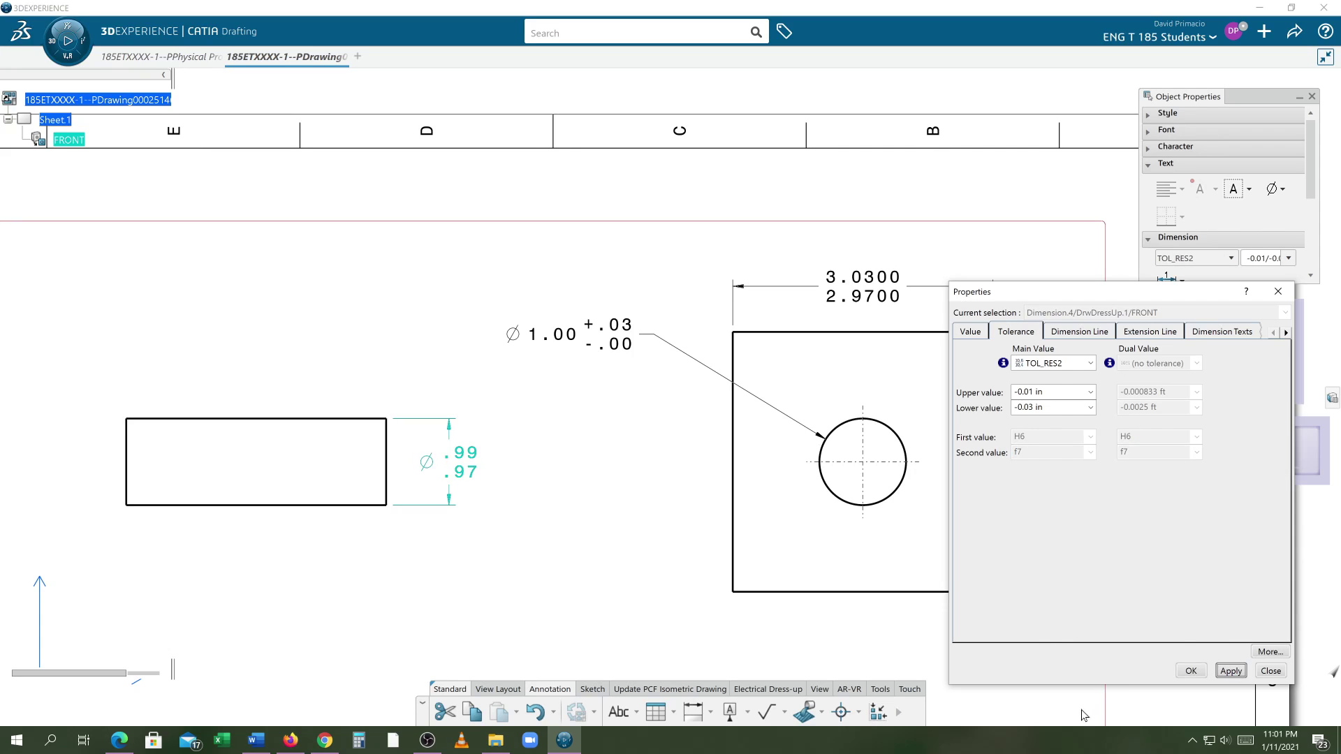
{"action": "left_click", "coordinate": [1191, 671]}
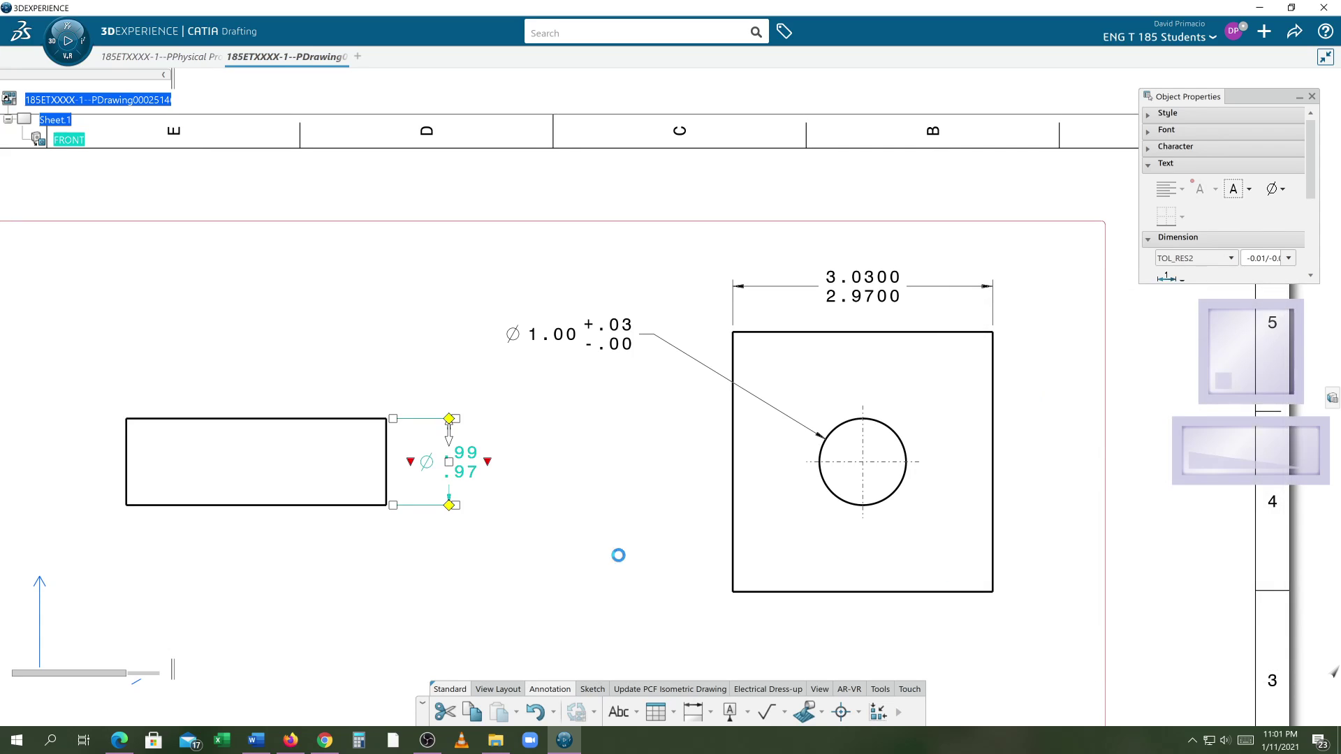
{"action": "left_click", "coordinate": [274, 598]}
{"action": "scroll", "coordinate": [335, 563], "scroll_direction": "up", "scroll_amount": 3}
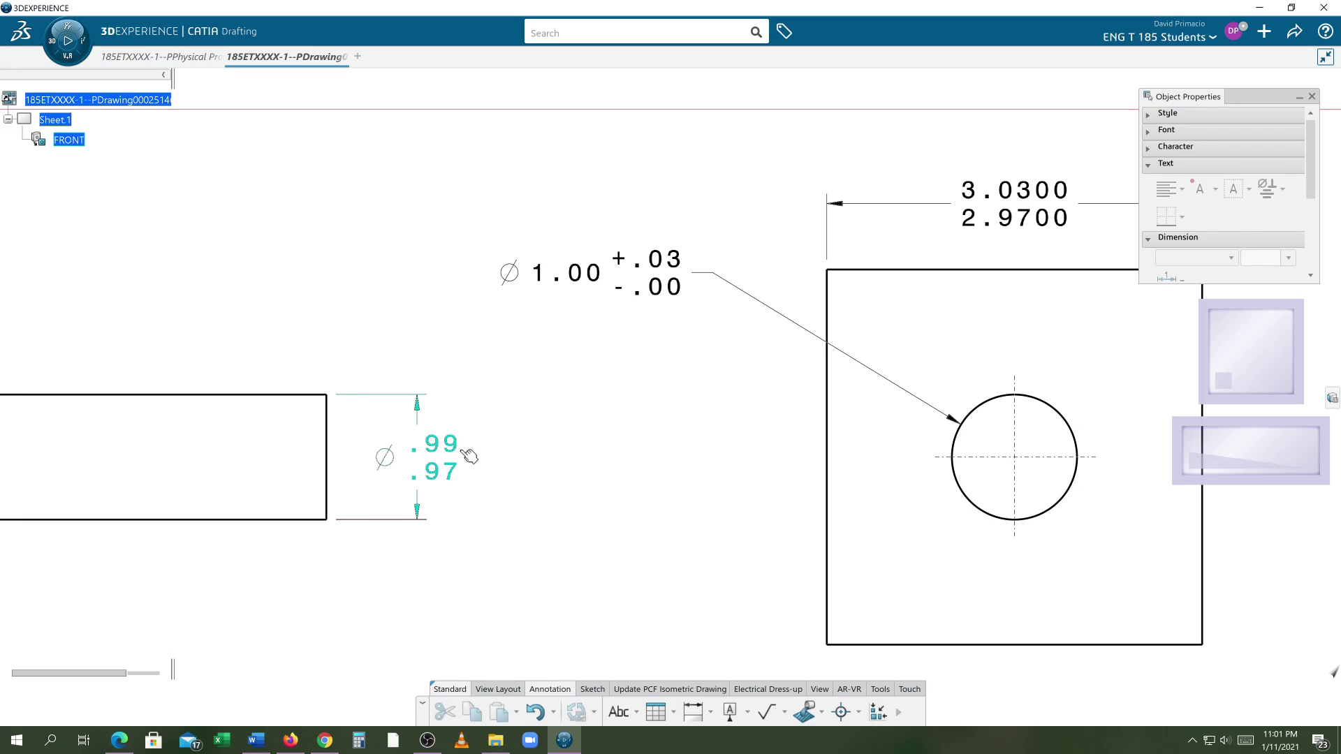
{"action": "mouse_move", "coordinate": [462, 453]}
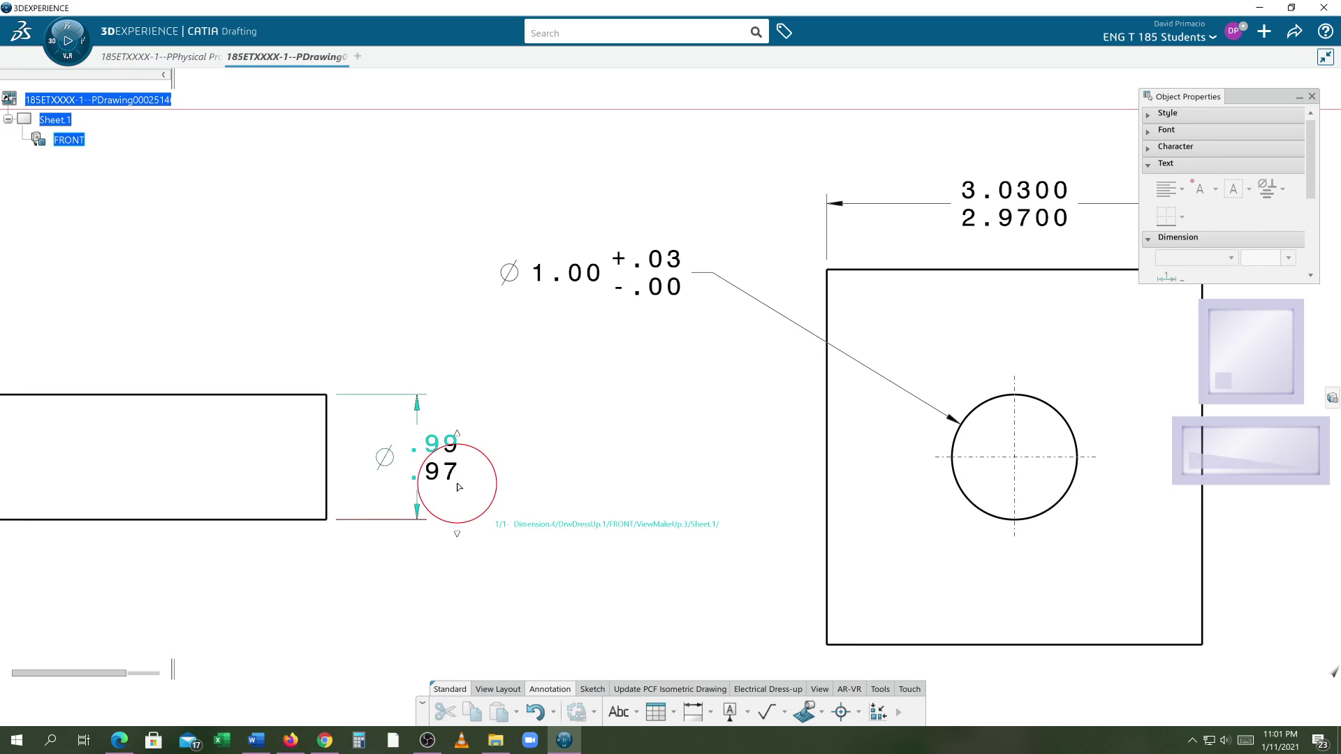
{"action": "middle_click_drag", "start_coordinate": [426, 594], "coordinate": [383, 598]}
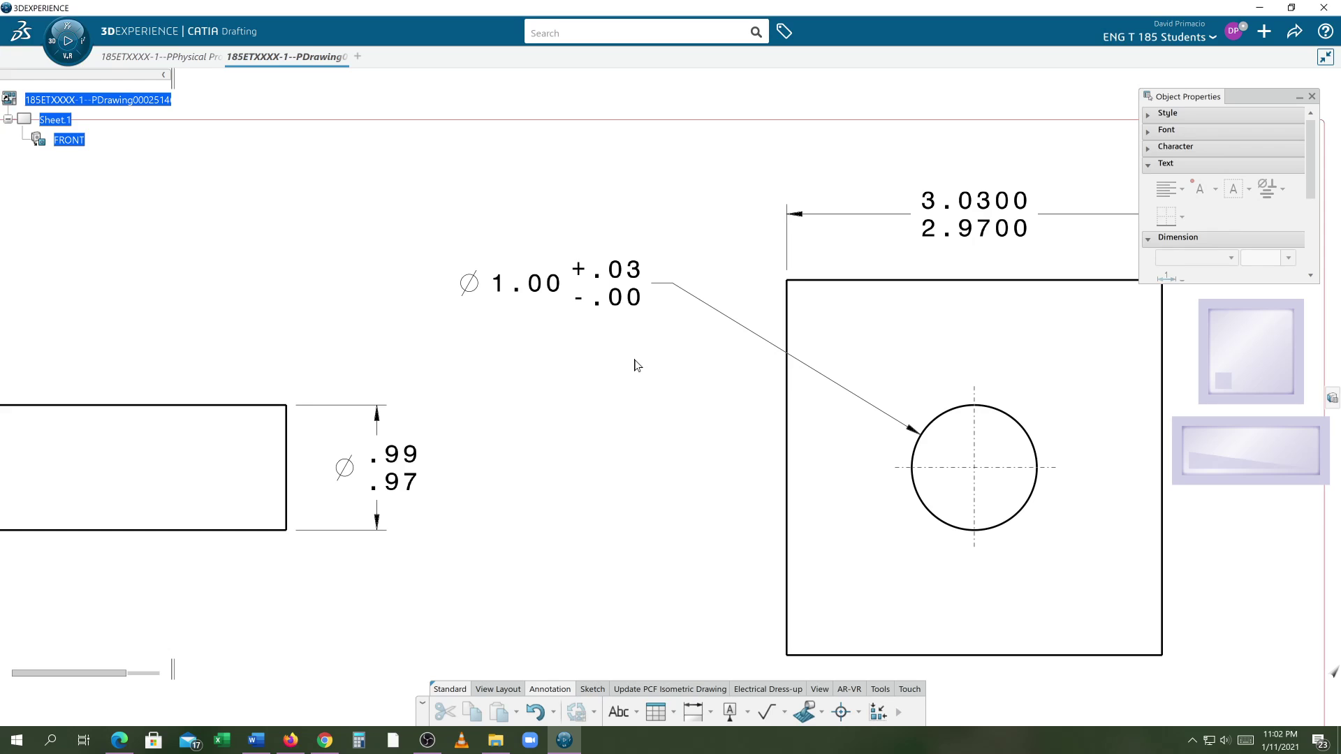
{"action": "middle_click_drag", "start_coordinate": [503, 504], "coordinate": [442, 488]}
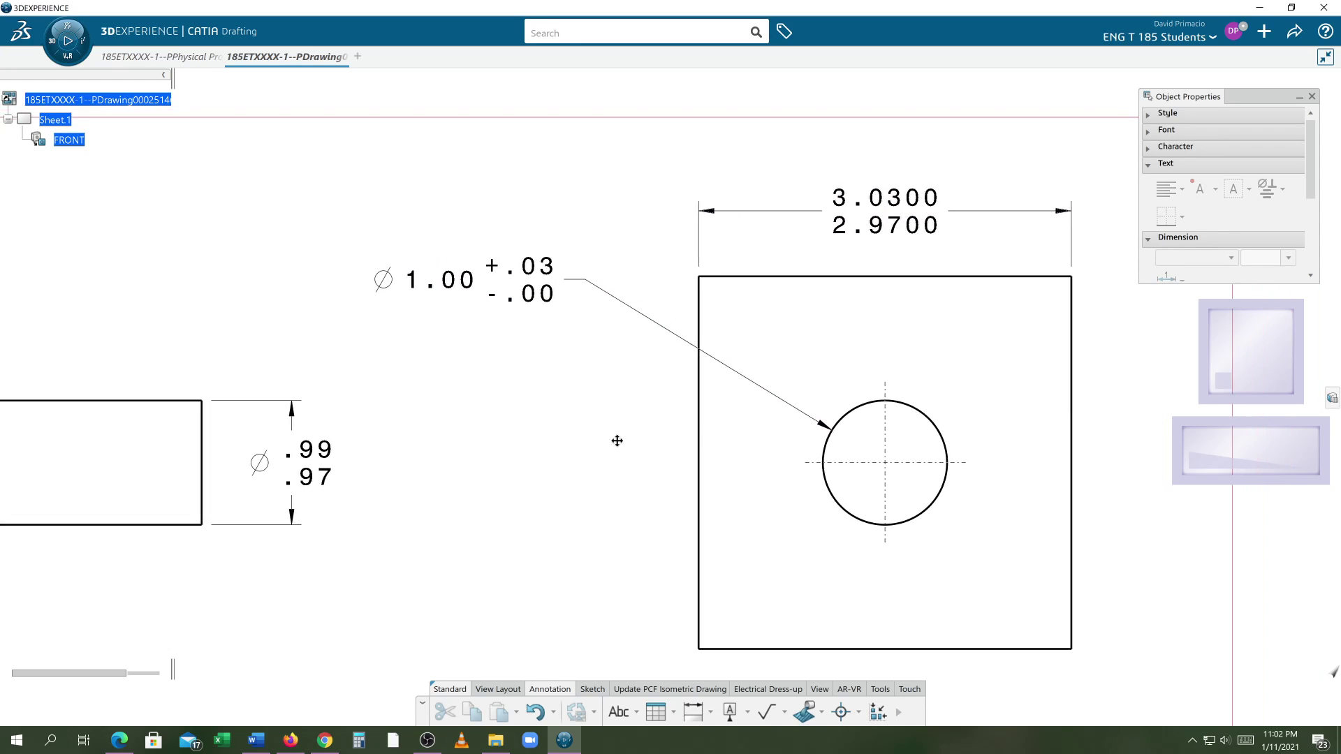
{"action": "mouse_move", "coordinate": [607, 443]}
{"action": "middle_mouse_down"}
{"action": "mouse_move", "coordinate": [569, 467]}
{"action": "mouse_move", "coordinate": [460, 455]}
{"action": "middle_mouse_up"}
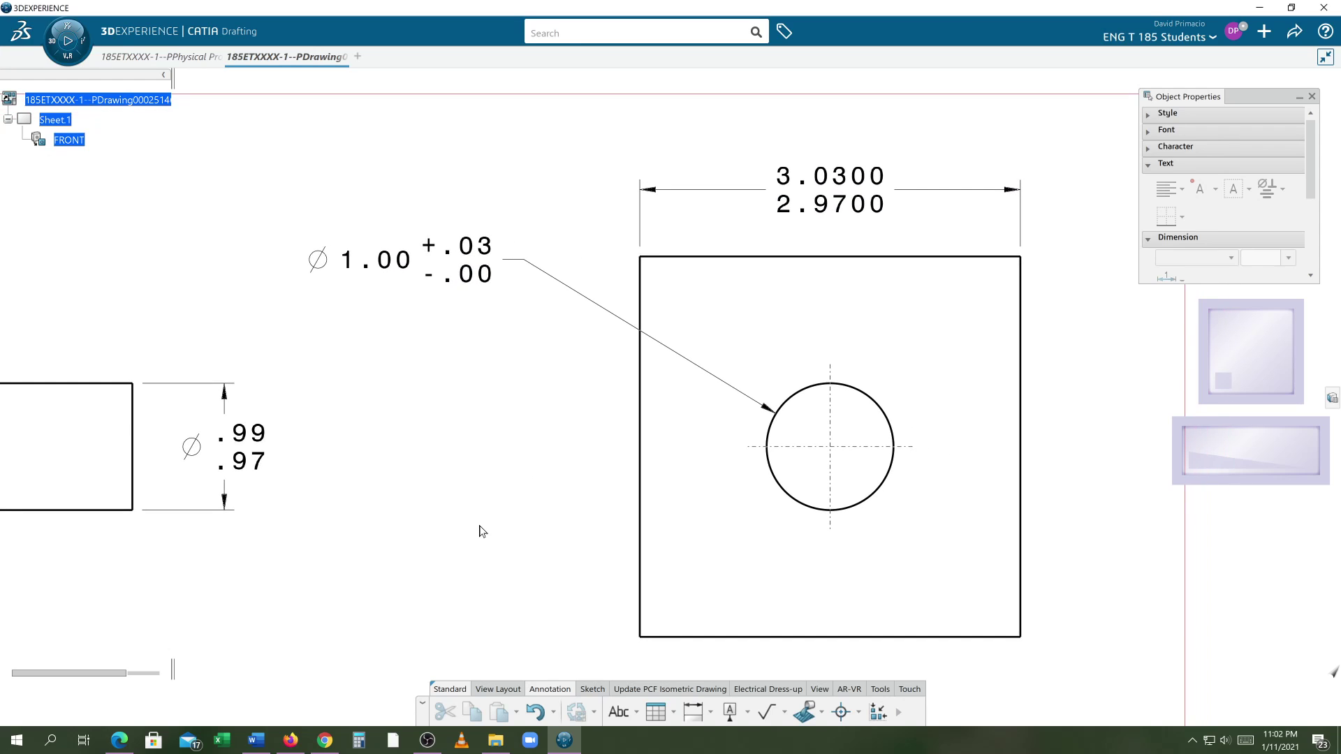